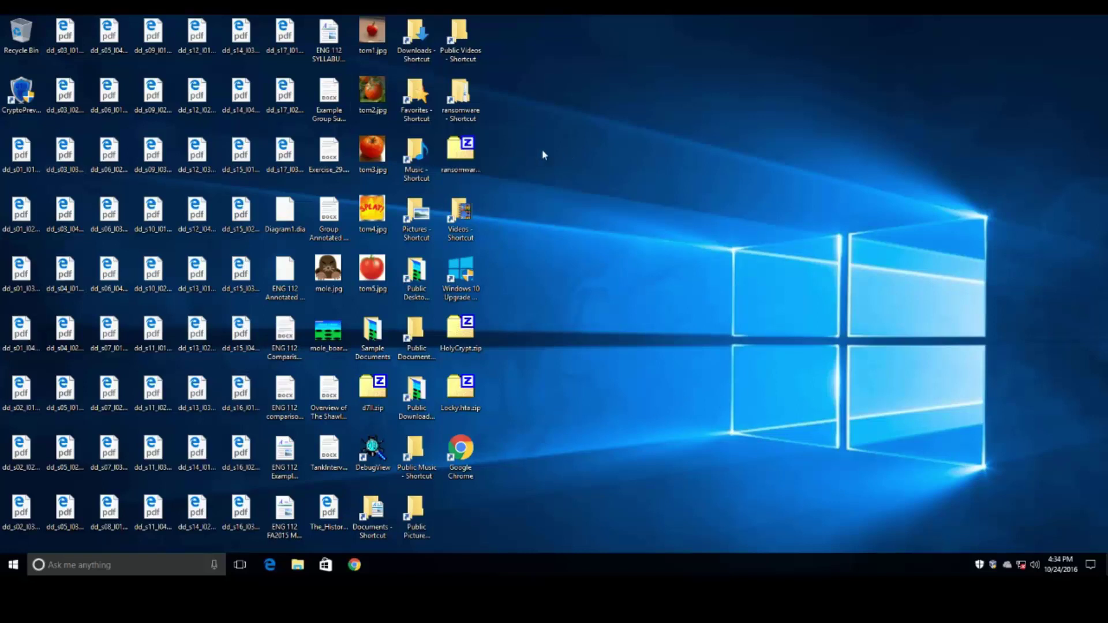
# - Open the ransomware folder, then its Maktub Locker subfolder holding the single sample file
pyautogui.doubleClick(460, 110)
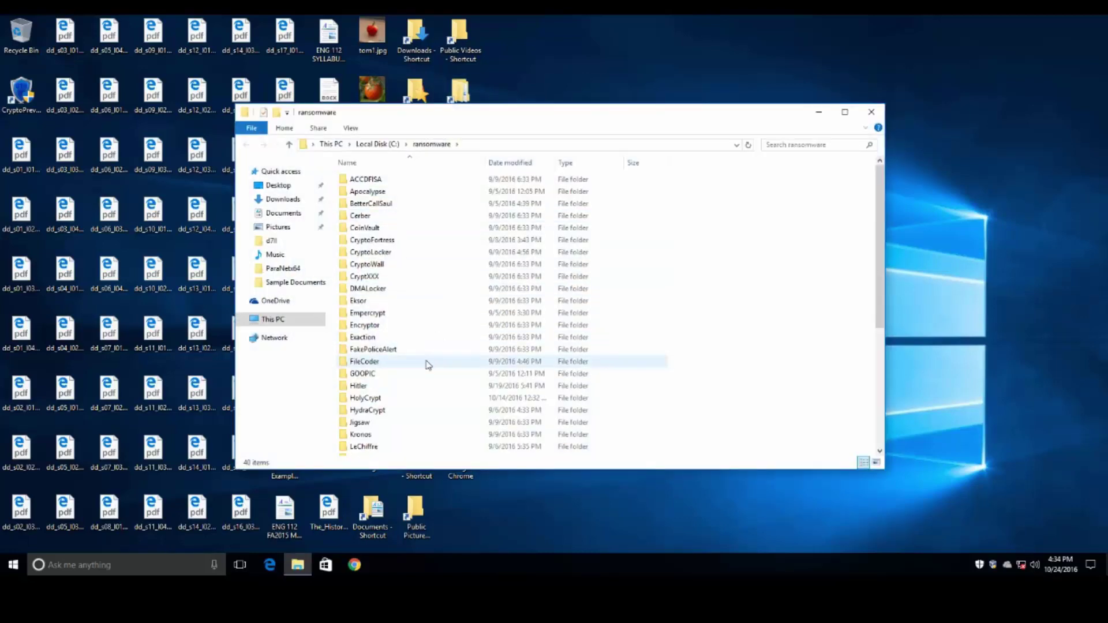
pyautogui.scroll(-2, 426, 404)
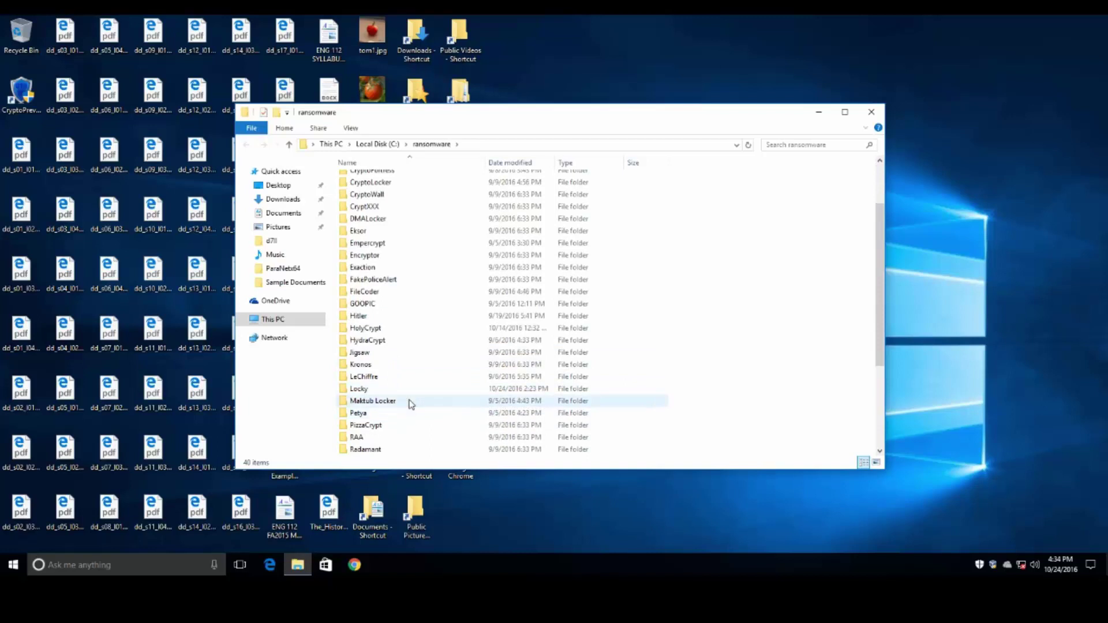
pyautogui.doubleClick(410, 401)
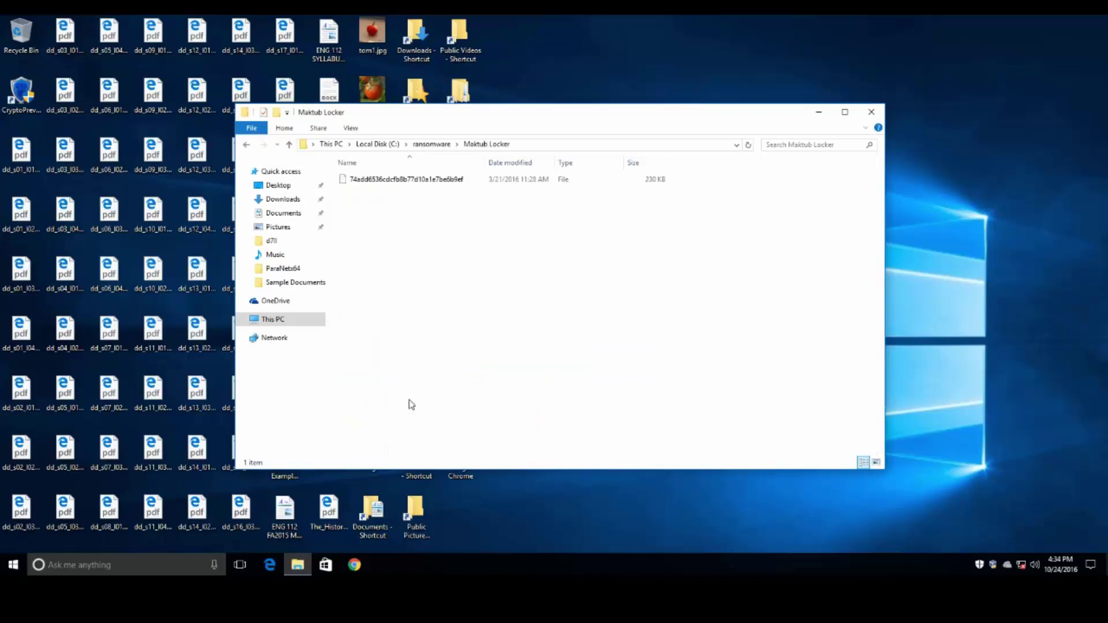
# - Switch Windows Defender's real-time protection off from its Settings page
pyautogui.doubleClick(980, 565)
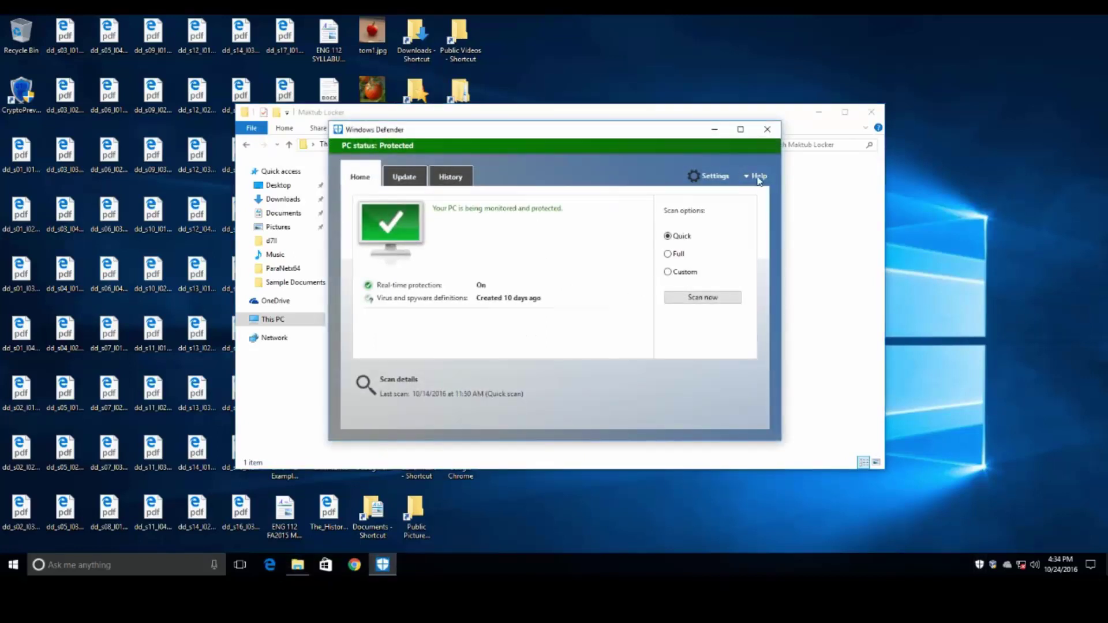
pyautogui.click(704, 176)
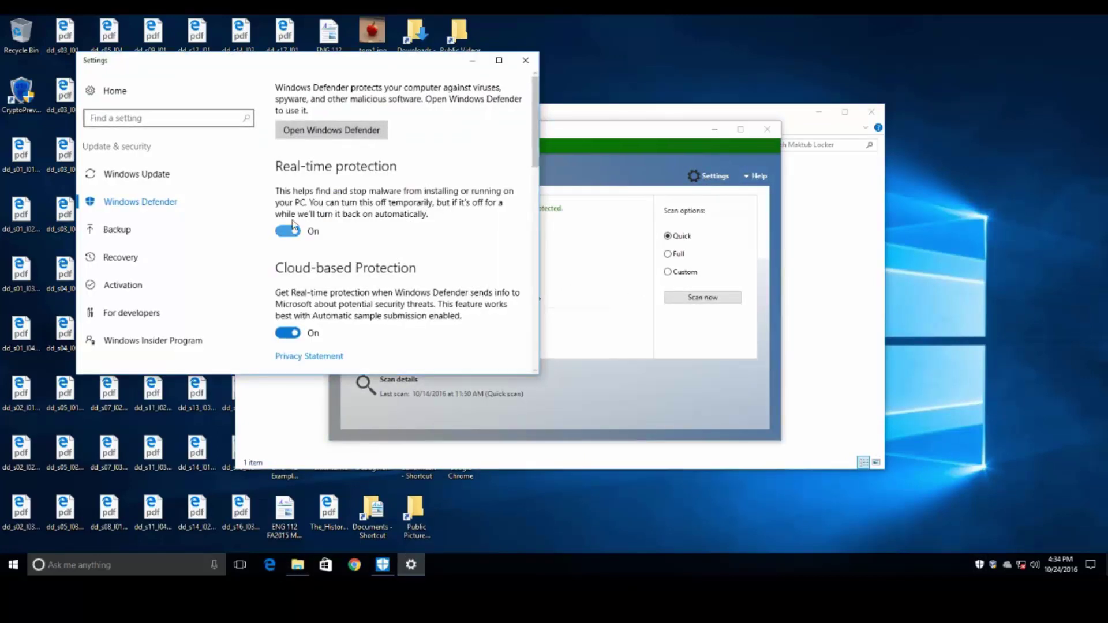
pyautogui.click(285, 233)
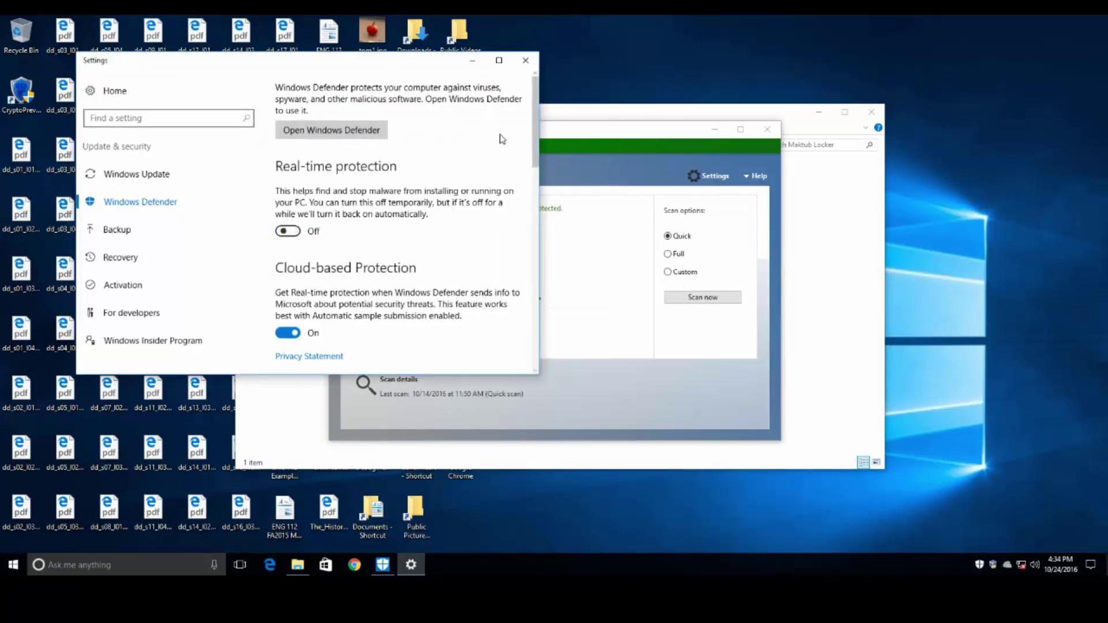
pyautogui.click(525, 60)
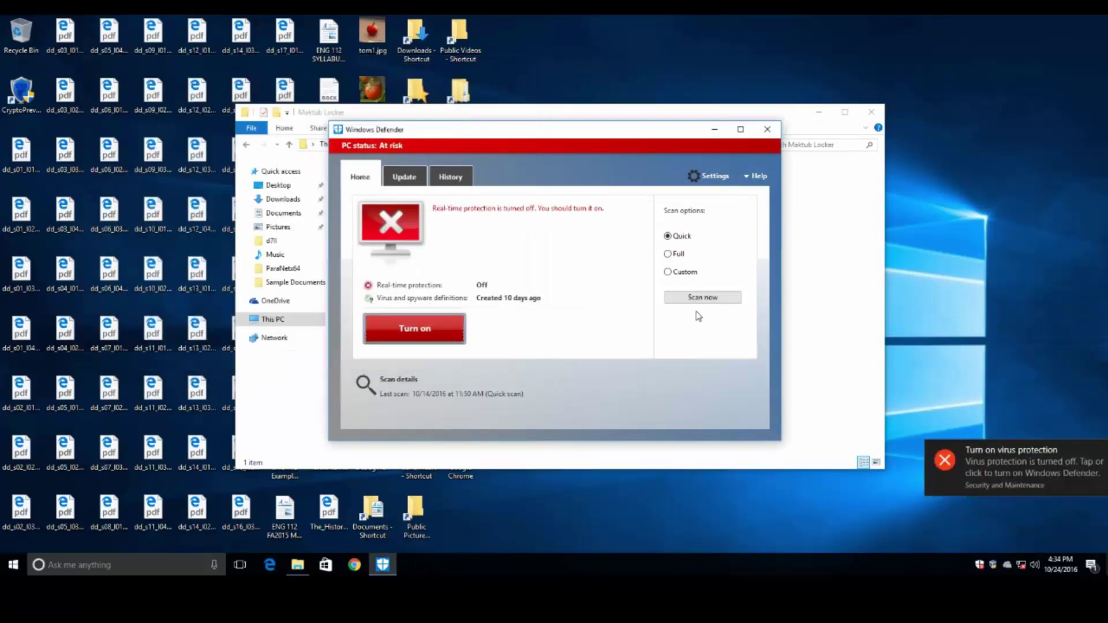
# - Close Defender and append .exe to the Maktub Locker sample's file name
pyautogui.click(767, 130)
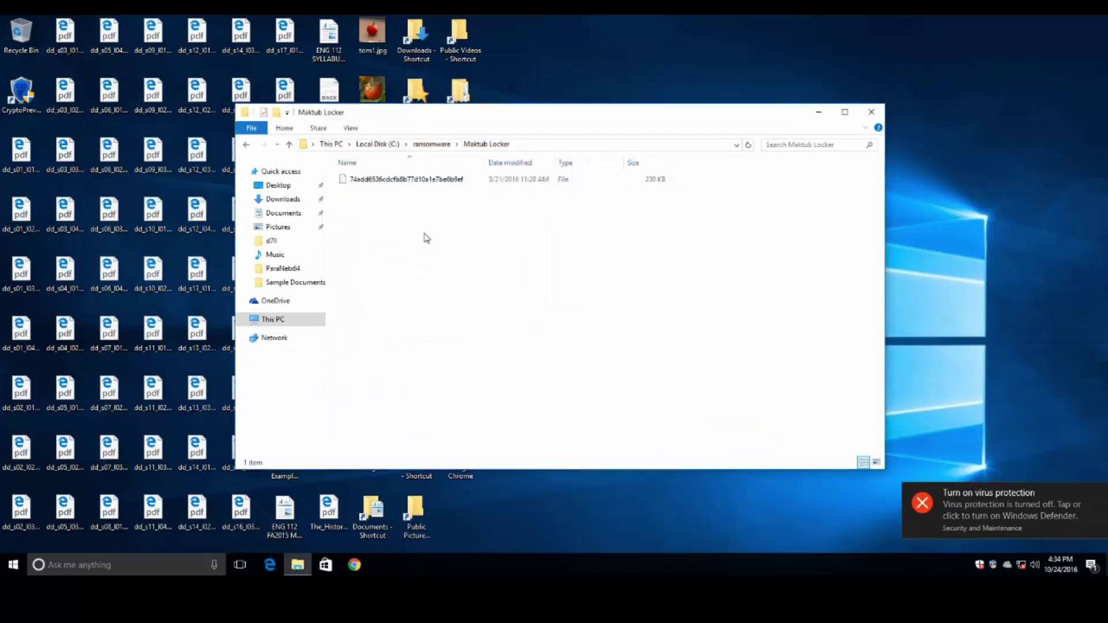
pyautogui.click(470, 183)
pyautogui.press('F2')
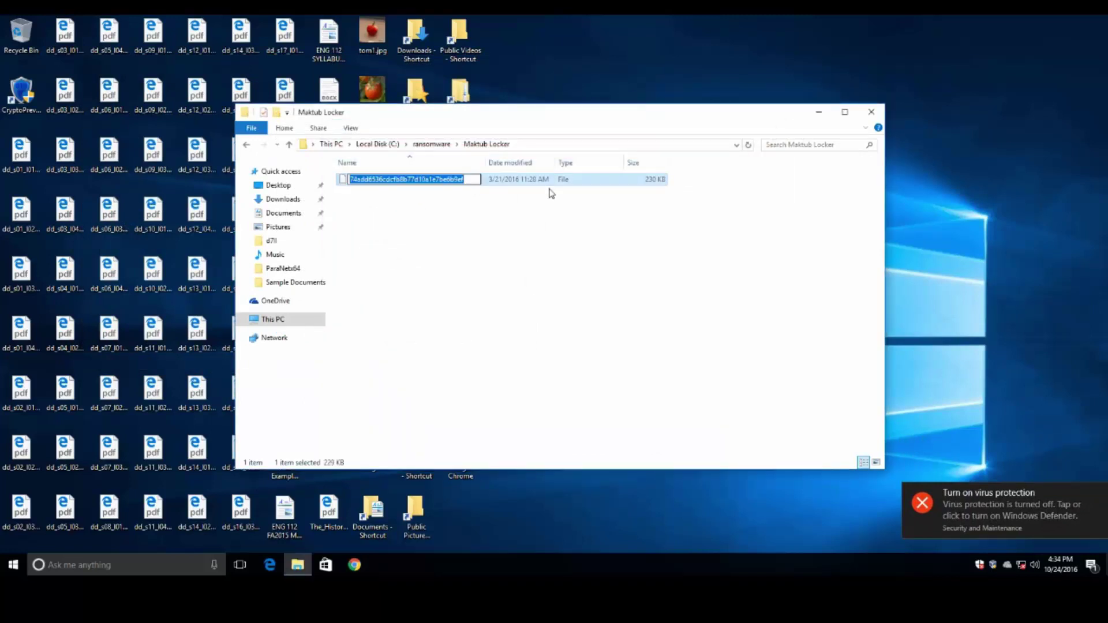
pyautogui.press('End')
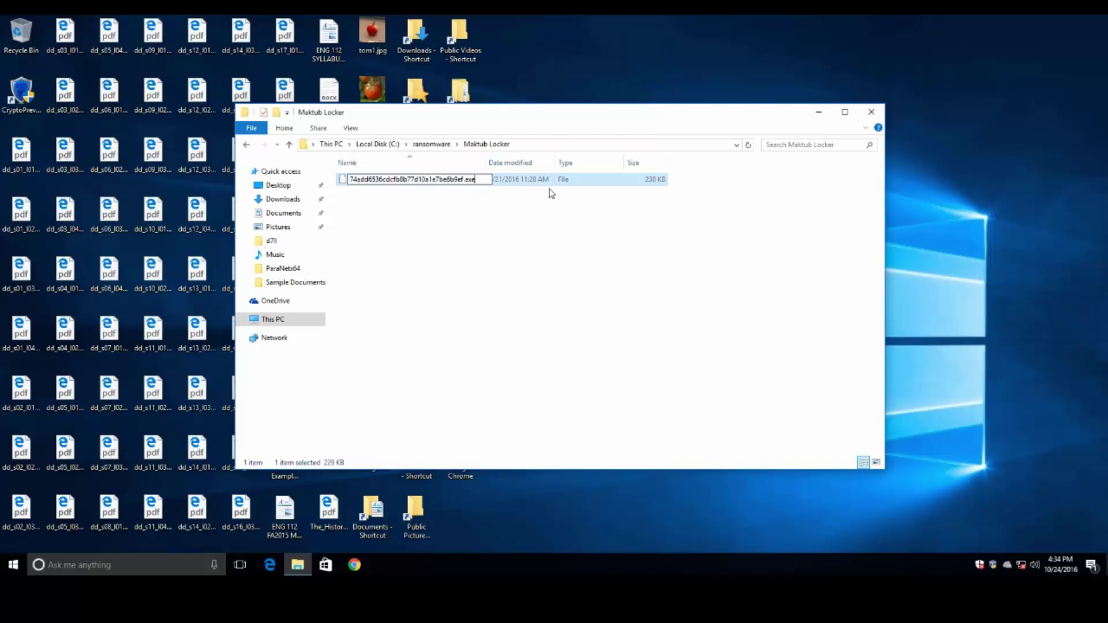
pyautogui.press('Return')
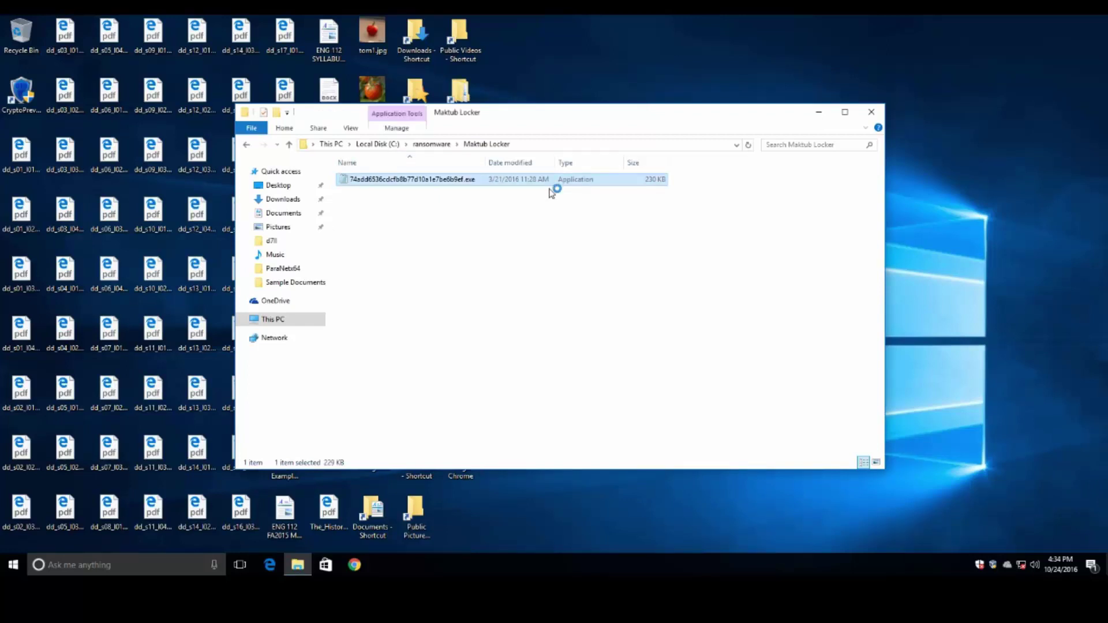
# - Open Task Manager, move it right, and sort its Details process list by CPU
pyautogui.rightClick(628, 570)
pyautogui.click(704, 511)
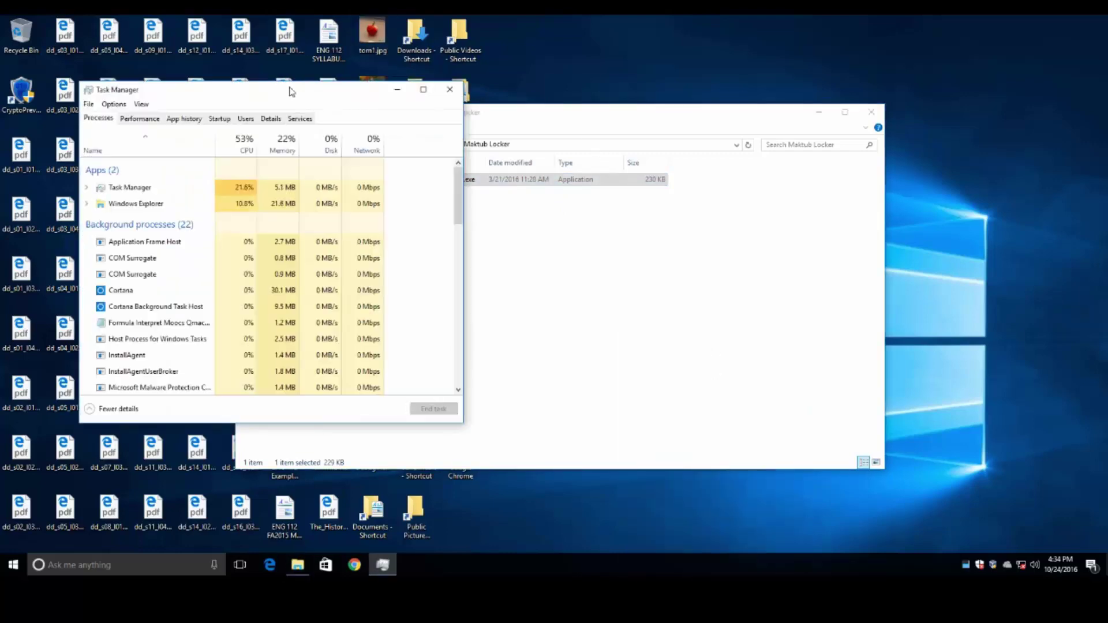
pyautogui.moveTo(291, 92); pyautogui.dragTo(808, 81)
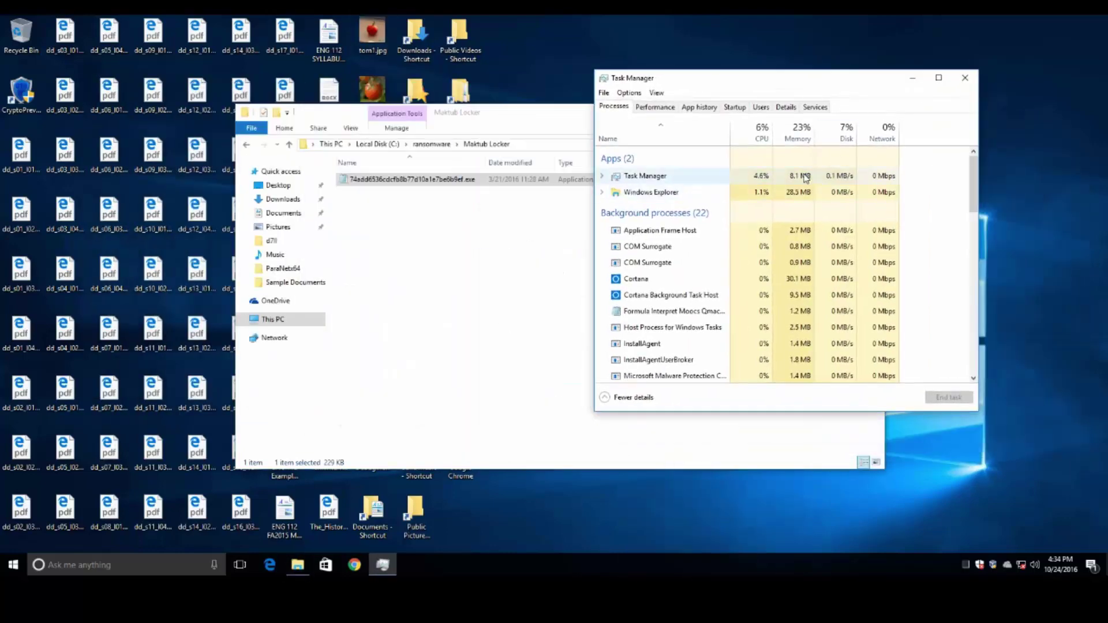
pyautogui.click(786, 107)
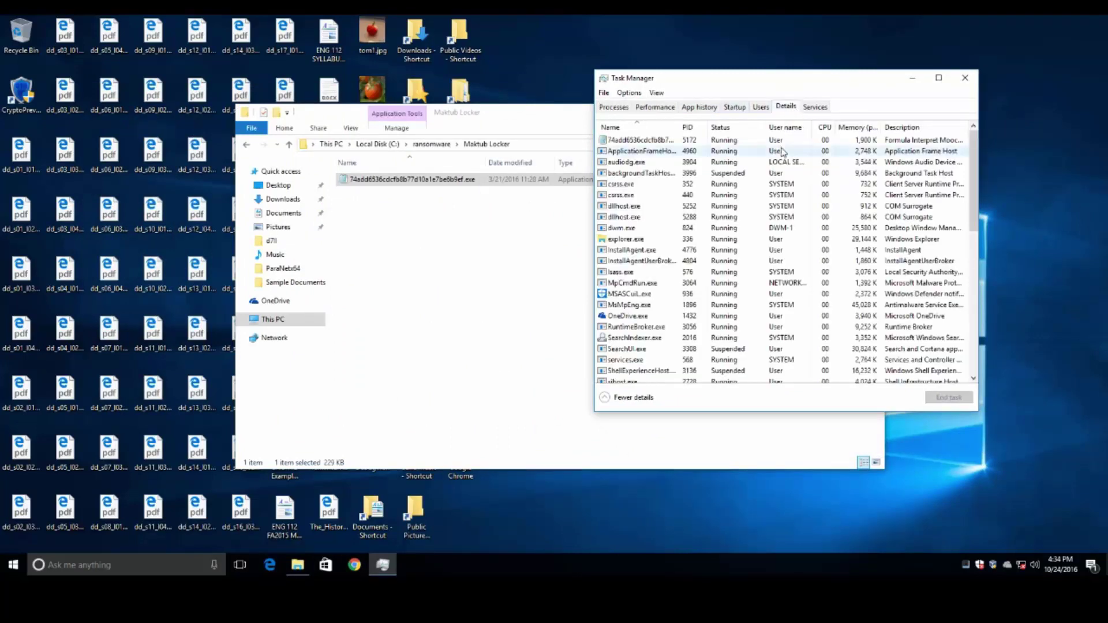
pyautogui.click(827, 128)
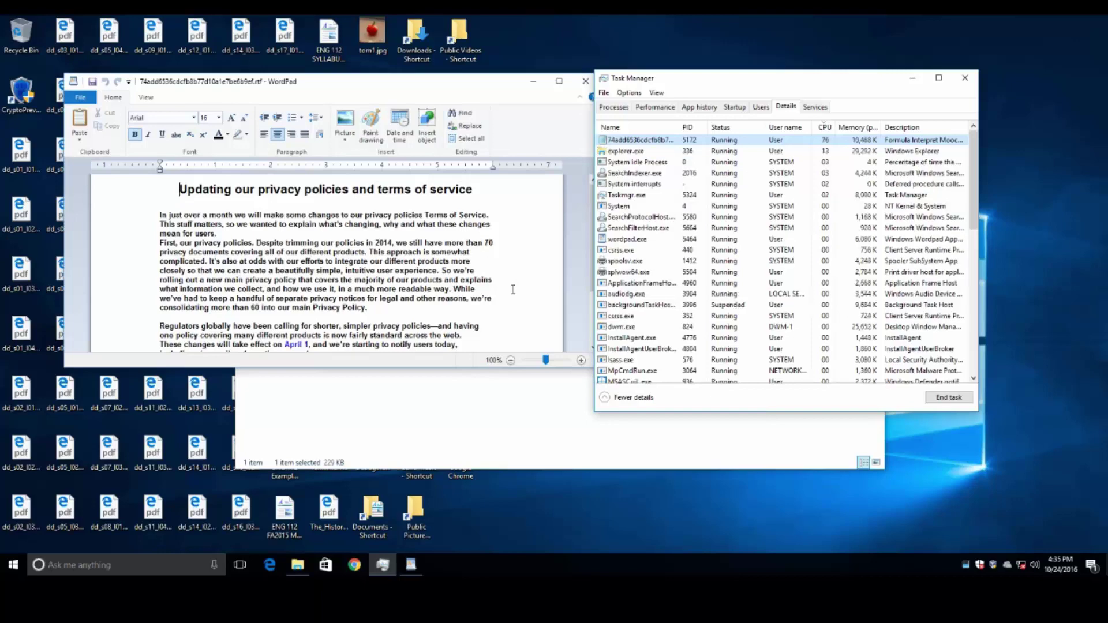
pyautogui.scroll(-3, 513, 289)
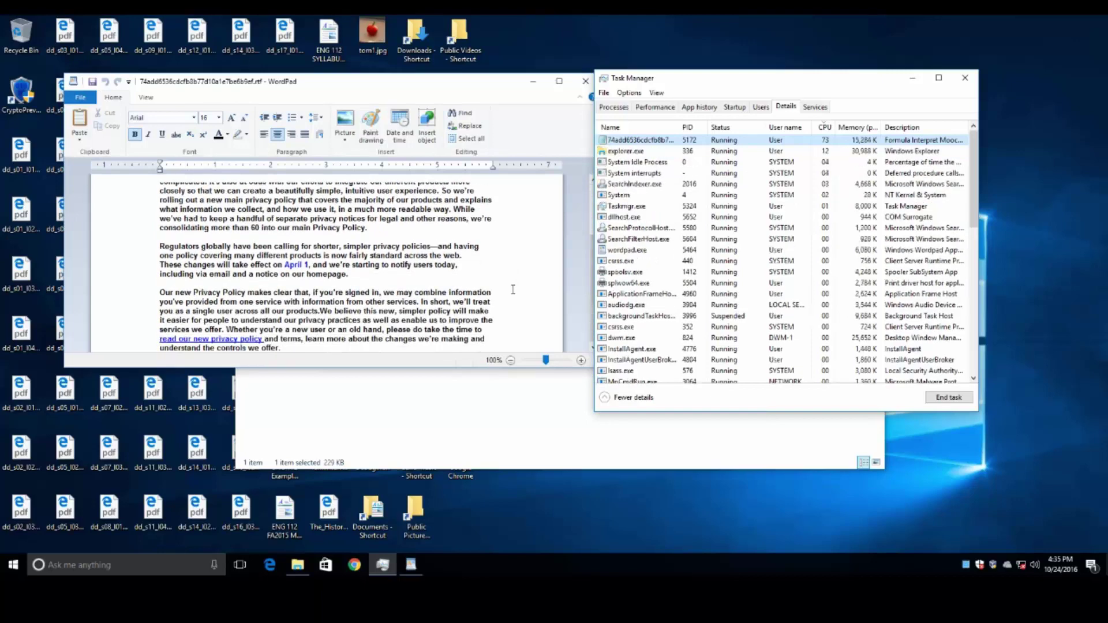
pyautogui.scroll(3, 512, 289)
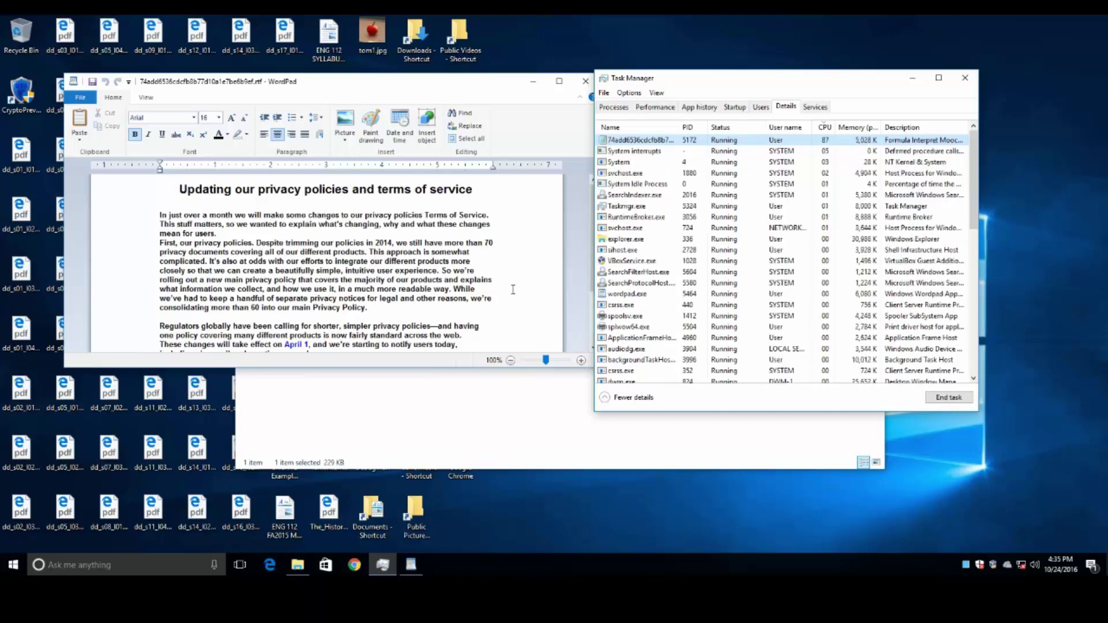
pyautogui.scroll(-3, 513, 289)
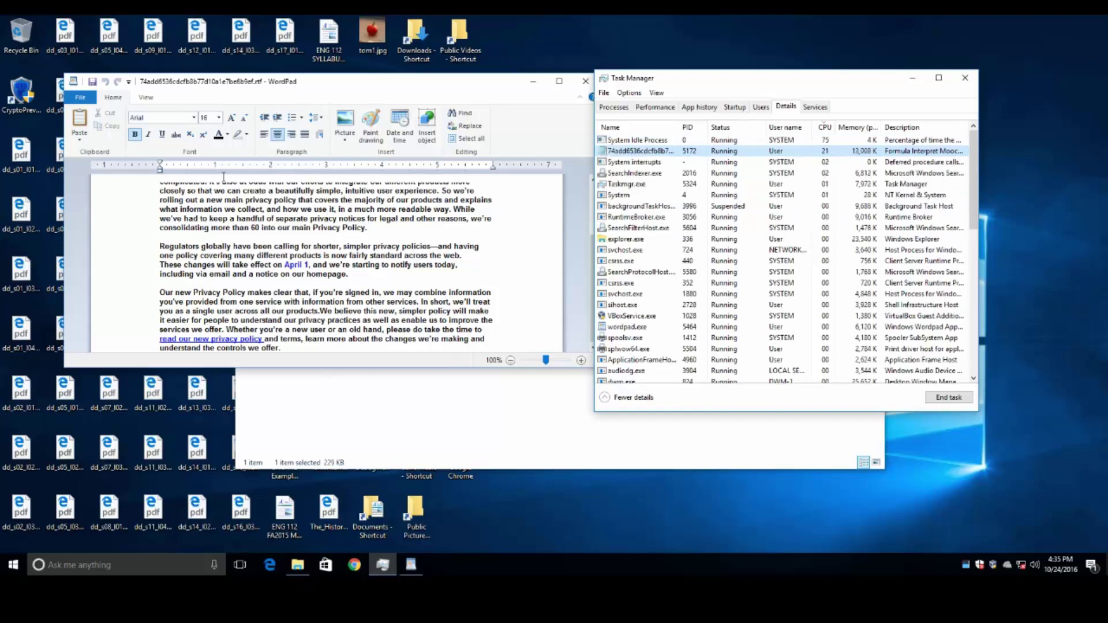
# - Open the Documents folder and scroll through its .aomfvbj-encrypted files
pyautogui.click(426, 436)
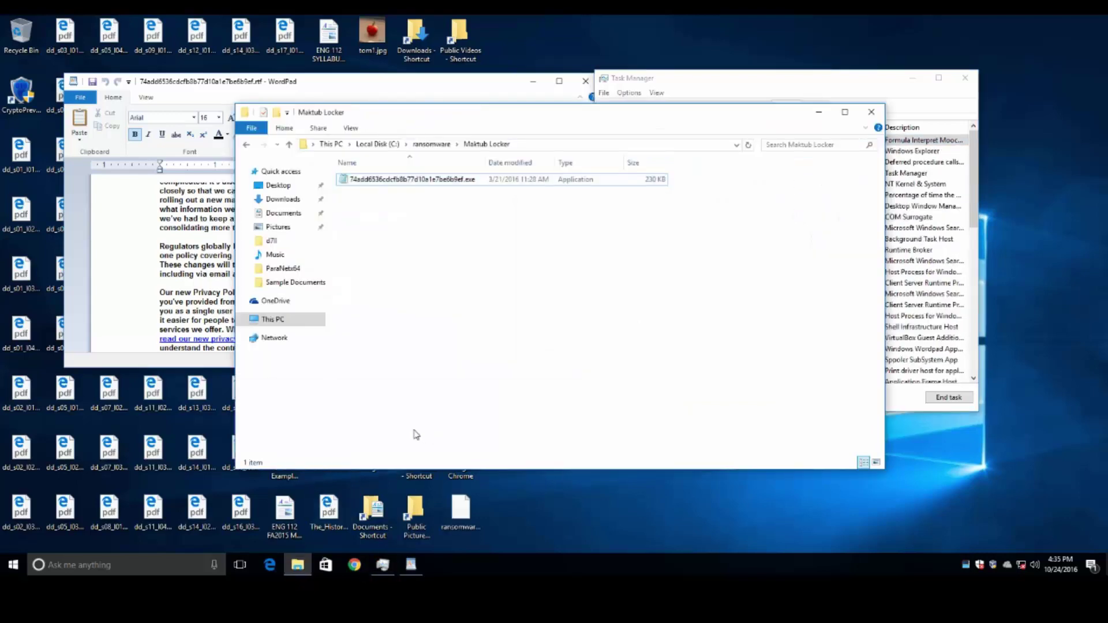
pyautogui.doubleClick(378, 530)
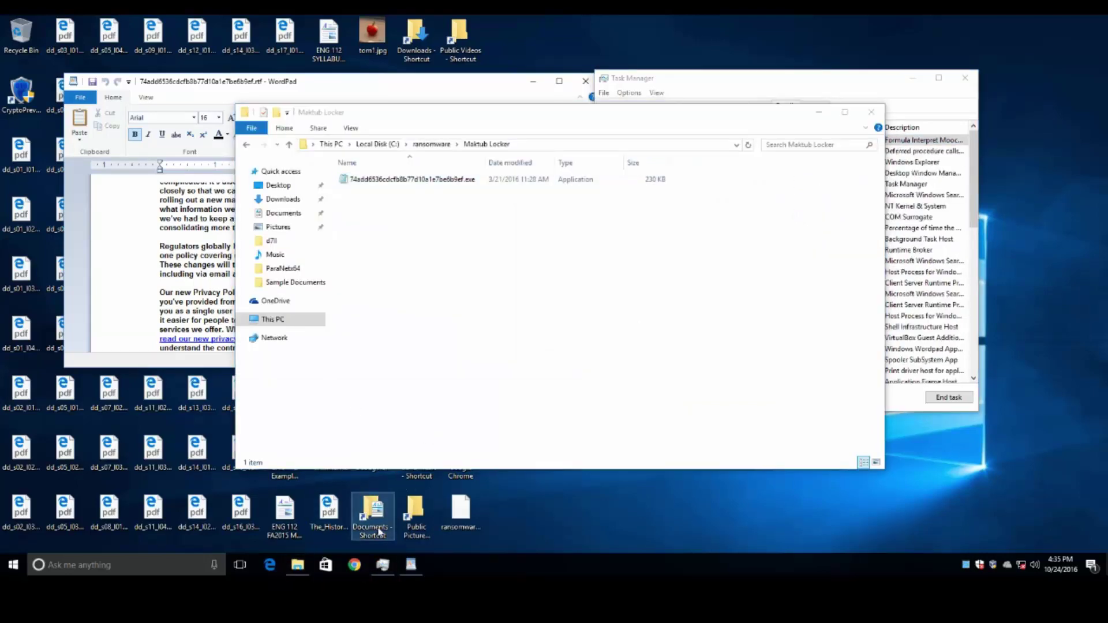
pyautogui.click(428, 206)
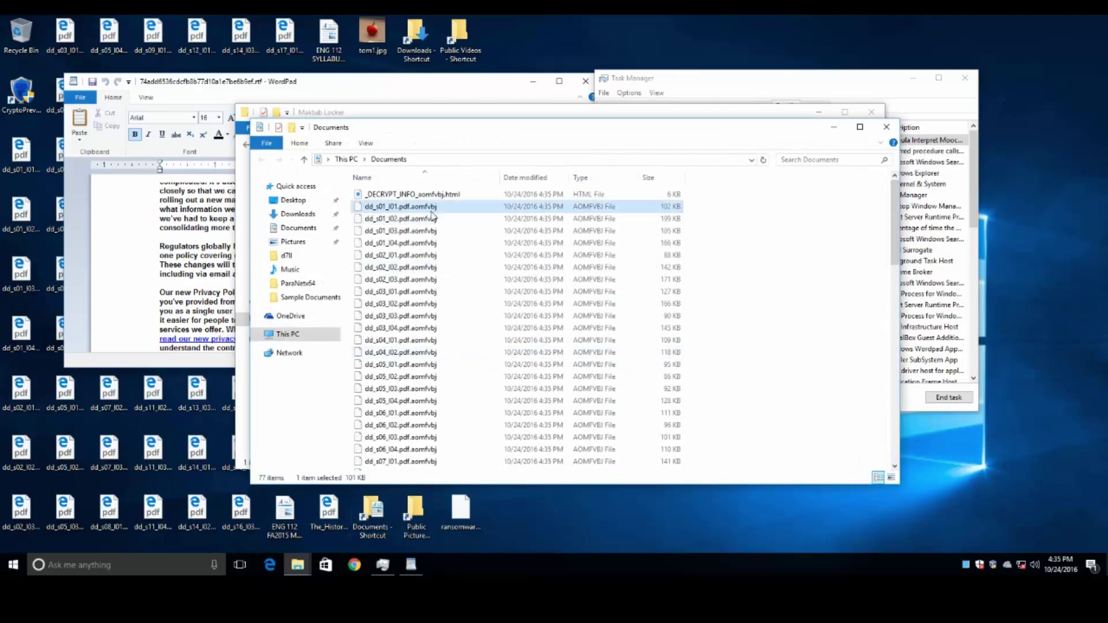
pyautogui.scroll(-8, 438, 287)
pyautogui.scroll(-10, 440, 290)
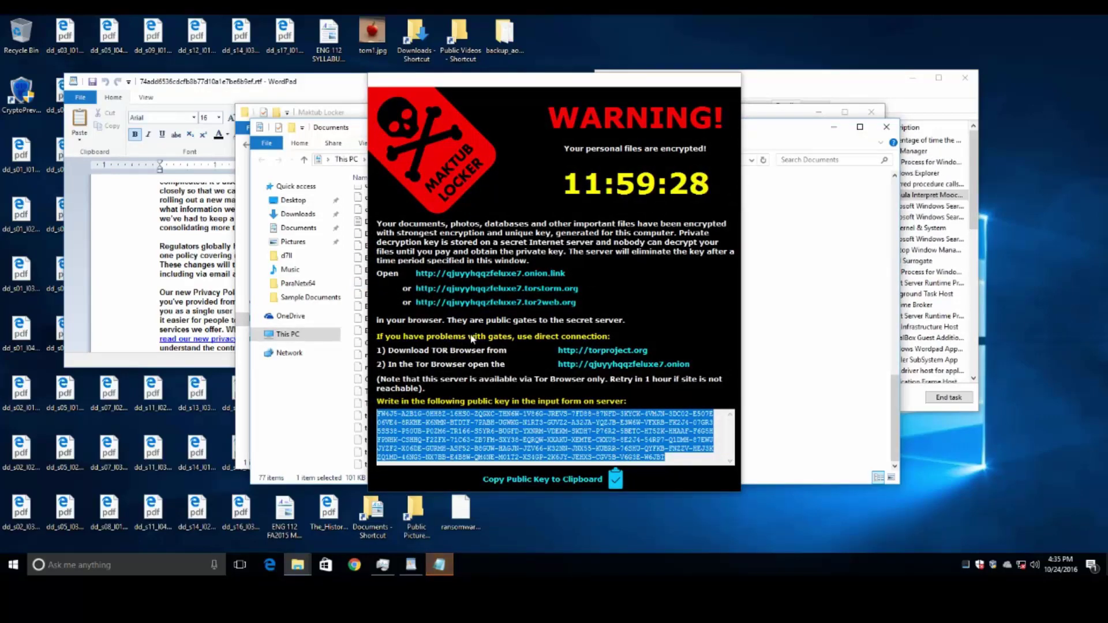
# - Bring WordPad forward and widen the Name column to show full file names
pyautogui.click(152, 194)
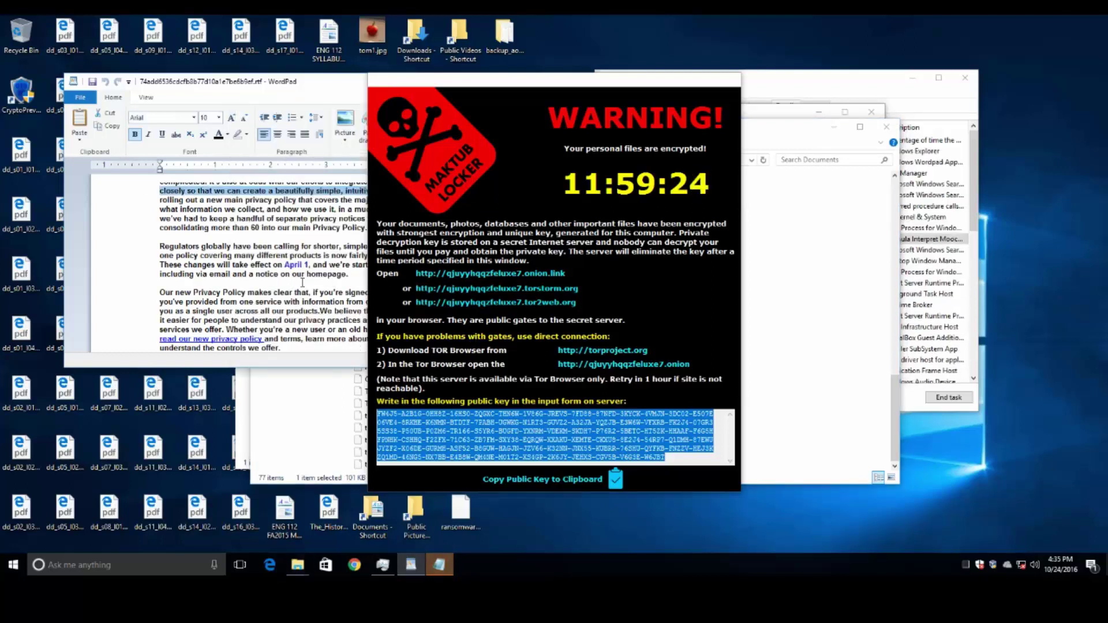
pyautogui.scroll(3, 260, 260)
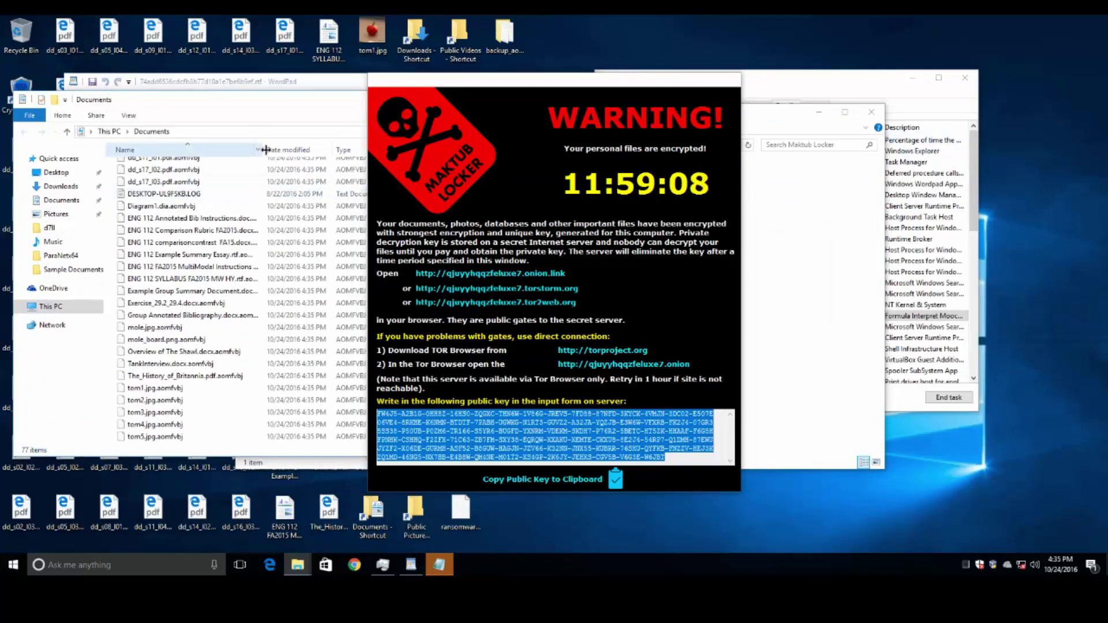
pyautogui.moveTo(264, 150); pyautogui.dragTo(445, 152)
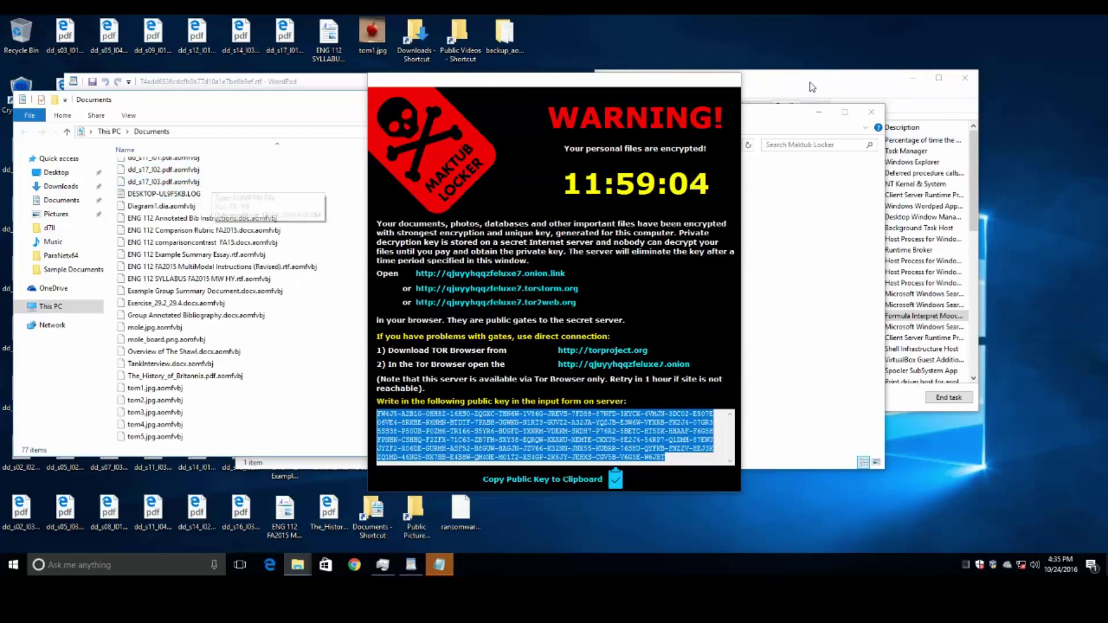
# - Select the Public Videos and Downloads shortcuts, then minimise WordPad and the Documents window
pyautogui.click(468, 51)
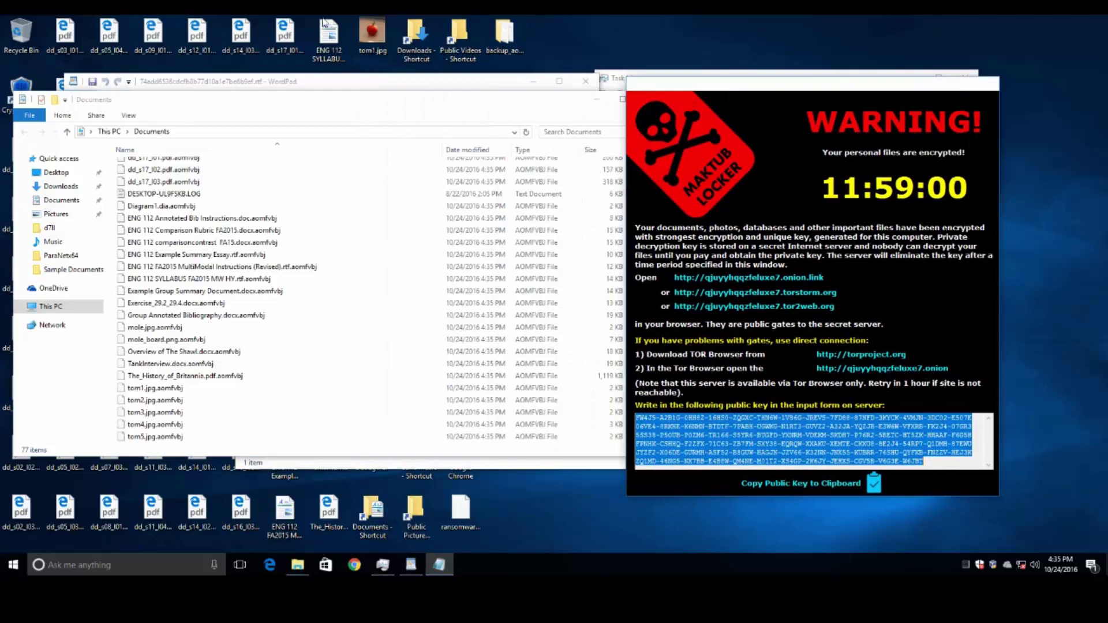
pyautogui.click(469, 46)
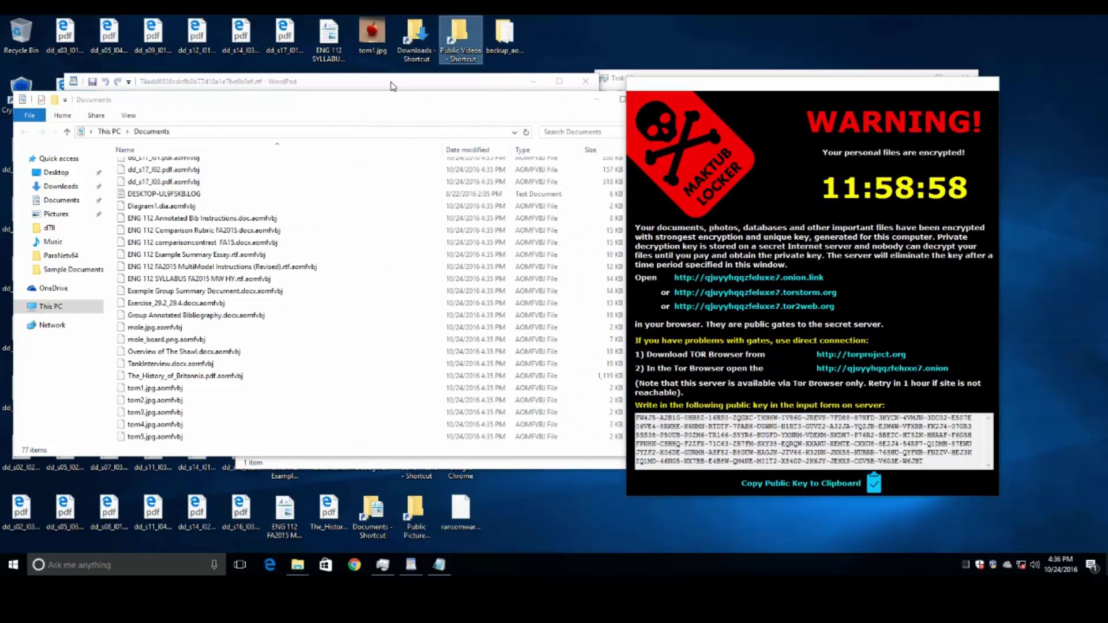
pyautogui.click(409, 41)
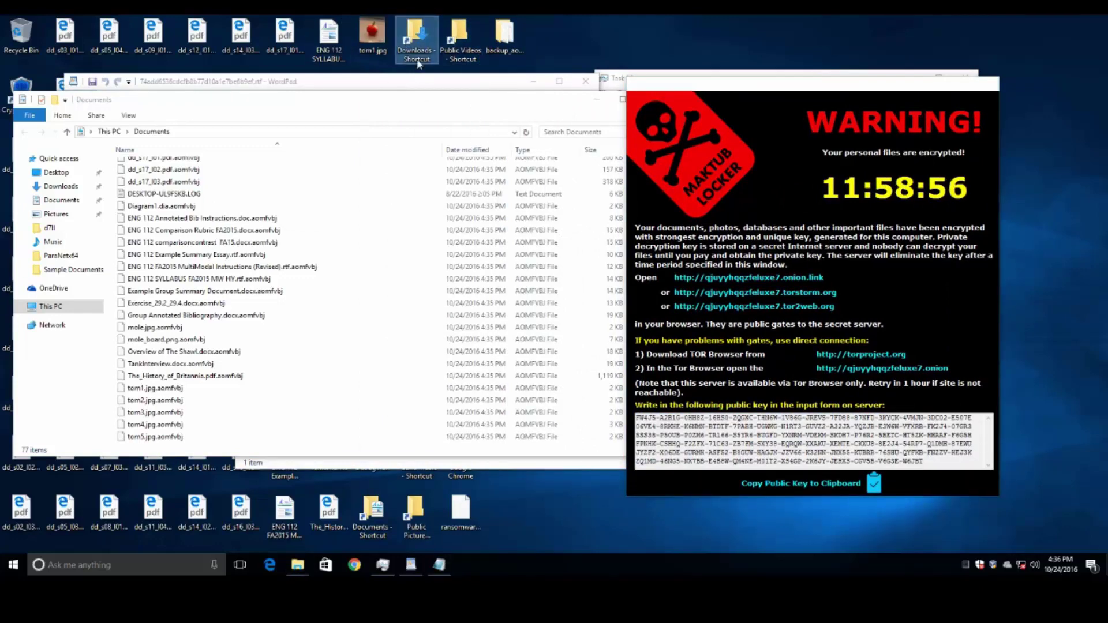
pyautogui.click(535, 85)
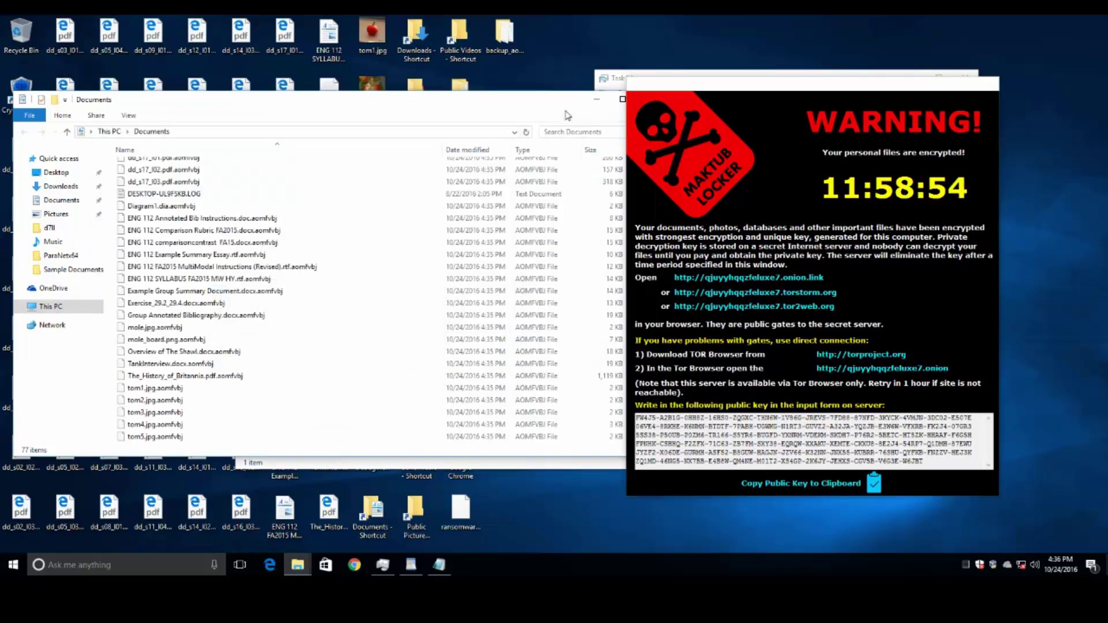
pyautogui.click(598, 102)
# - Close the Maktub Locker window and check the Music, Public Desktop, Public Music and Public Pictures shortcuts
pyautogui.moveTo(477, 124); pyautogui.dragTo(289, 171)
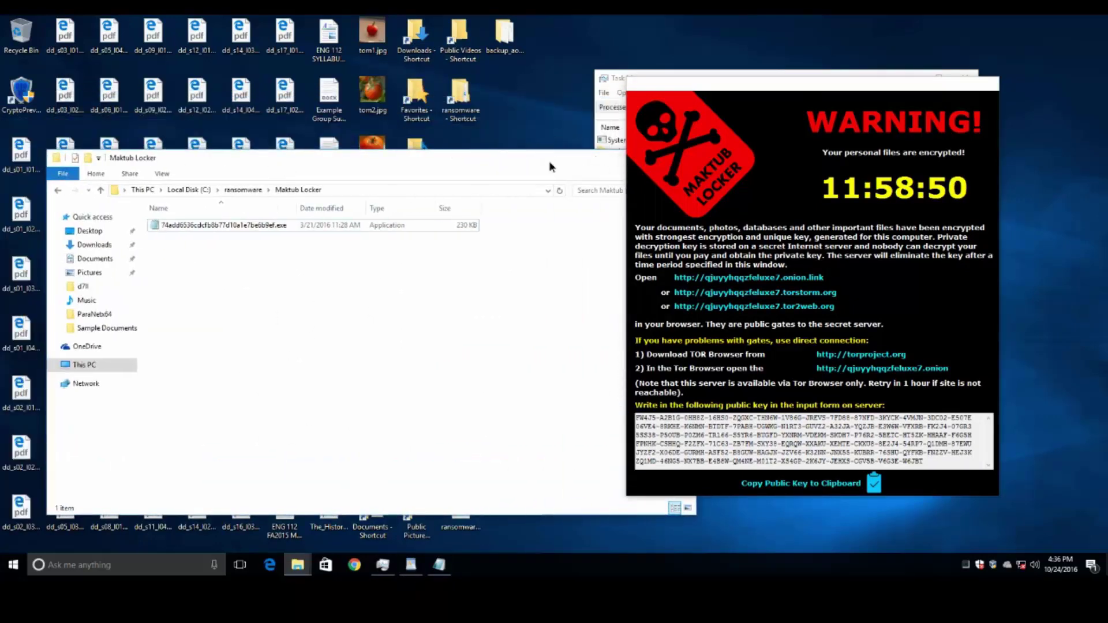
pyautogui.hotkey('alt', 'F4')
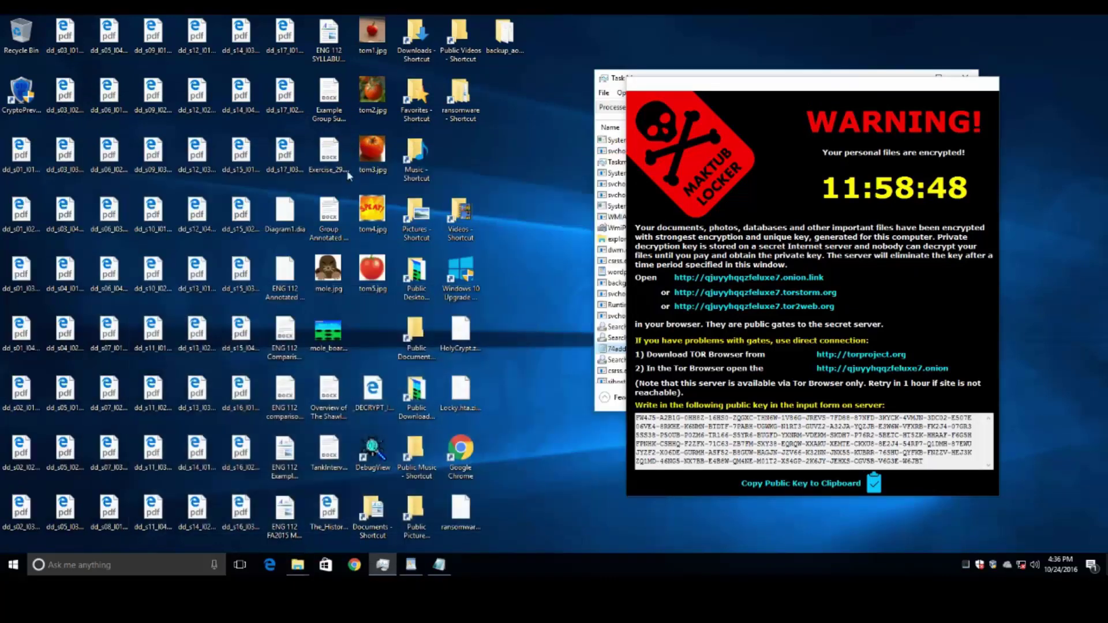
pyautogui.click(427, 173)
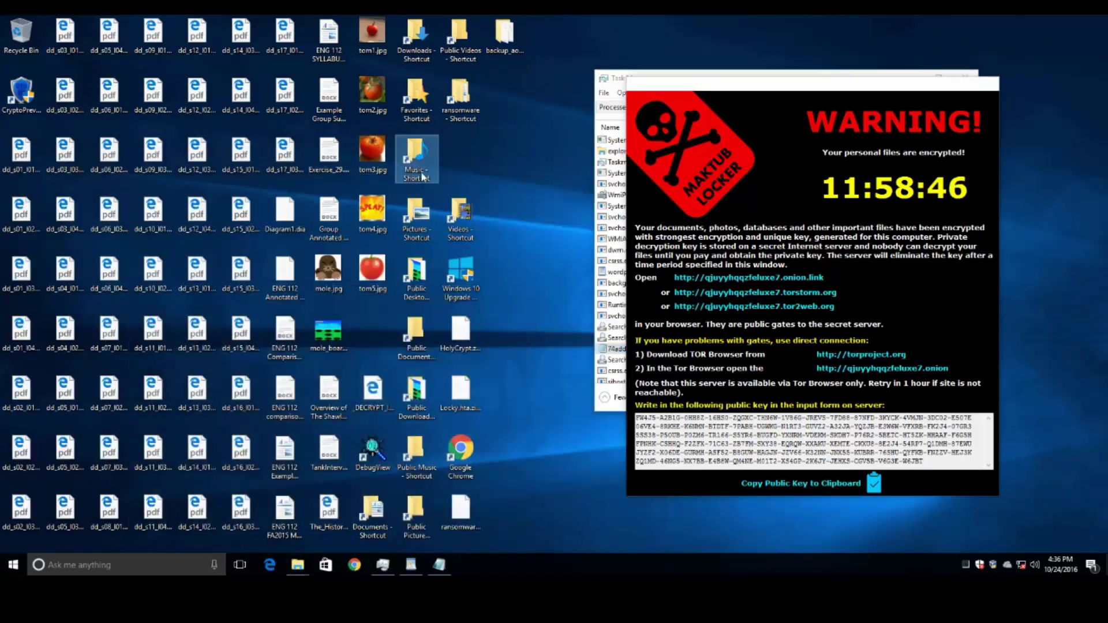
pyautogui.click(428, 274)
pyautogui.click(412, 351)
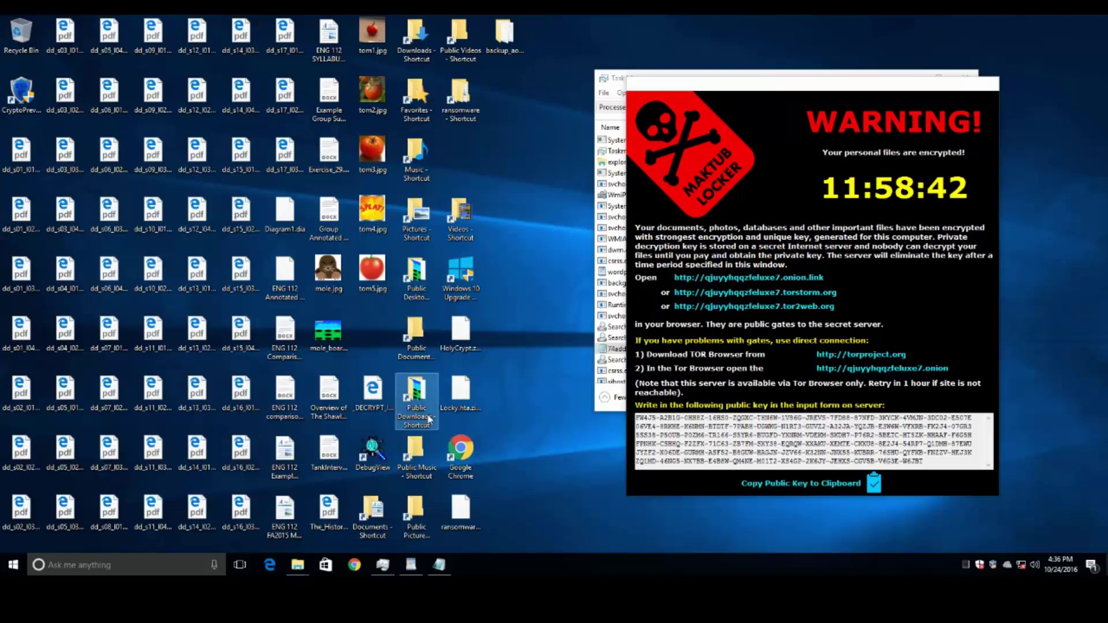
pyautogui.click(412, 456)
pyautogui.click(416, 500)
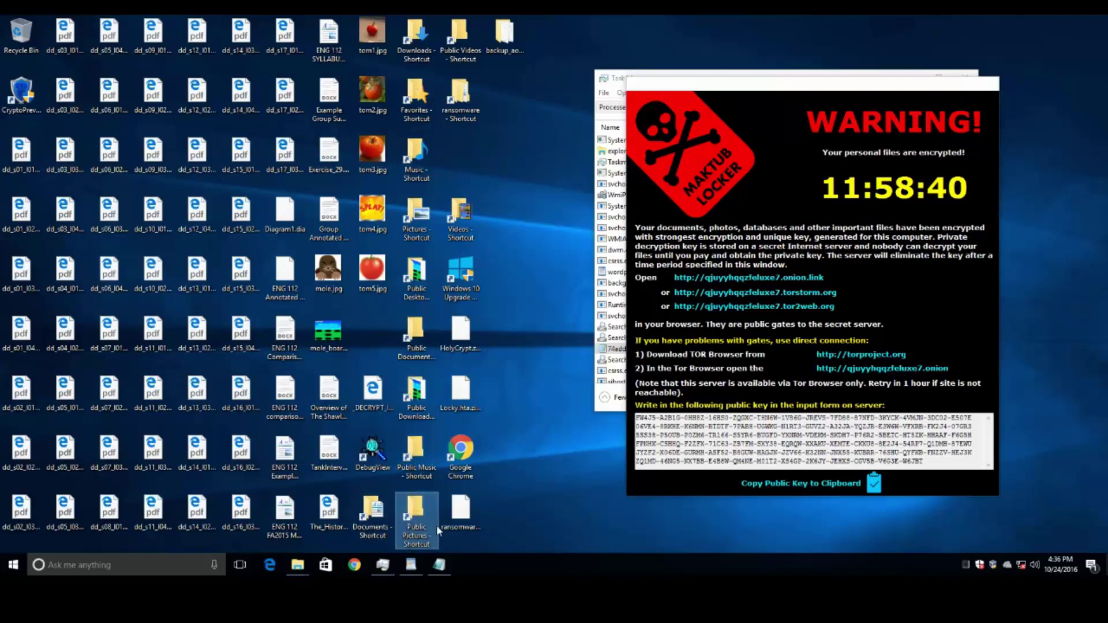
# - Close all open folder windows from the taskbar jump list
pyautogui.moveTo(299, 563)
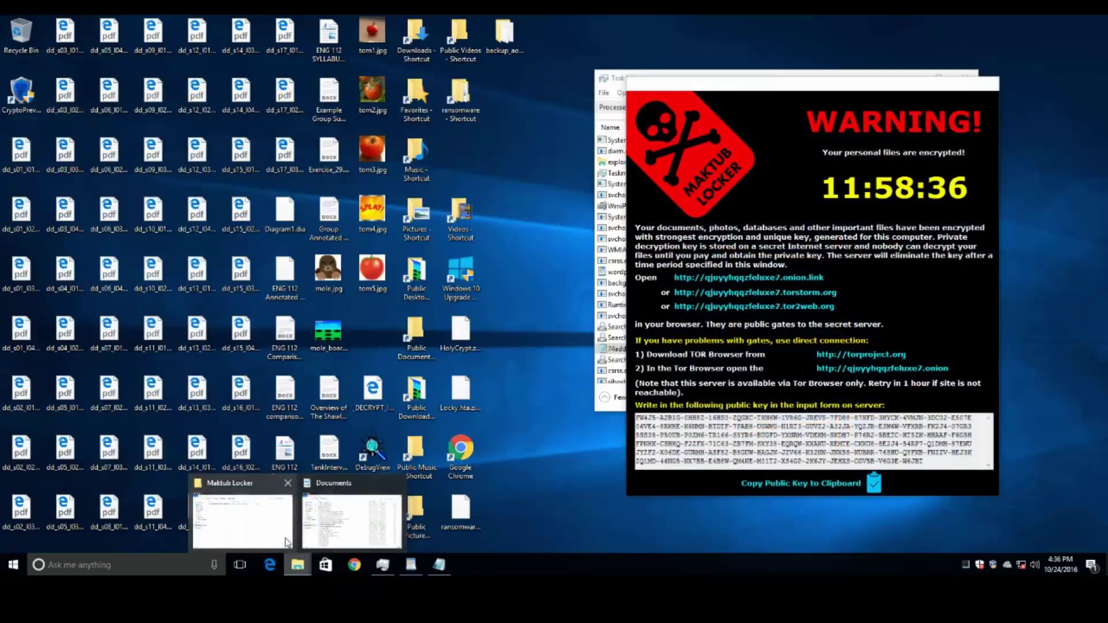
pyautogui.click(285, 536)
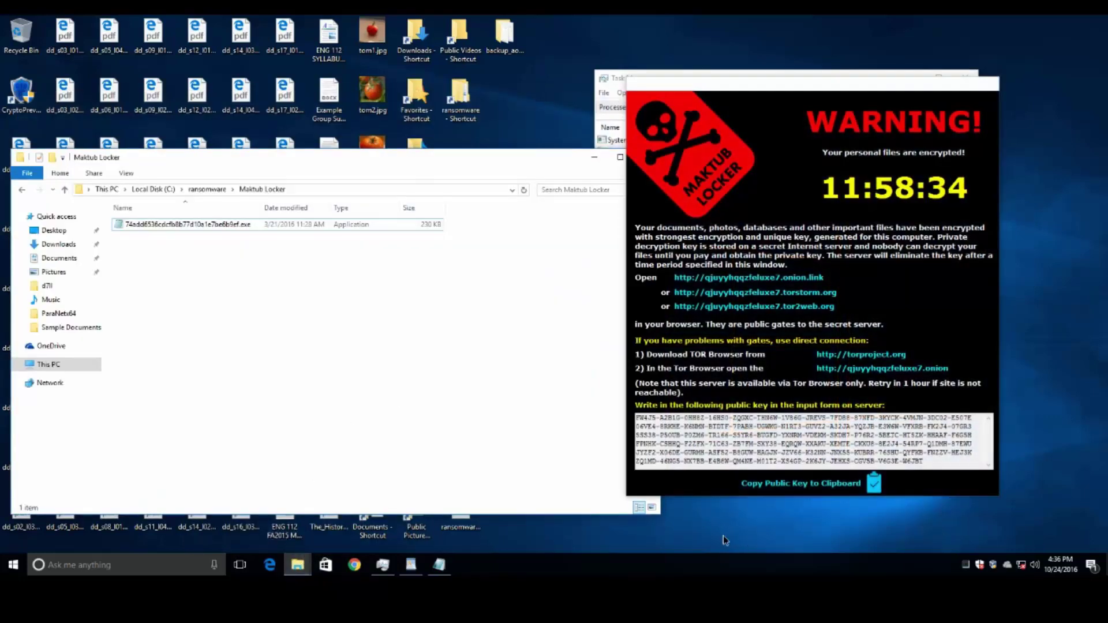
pyautogui.click(594, 157)
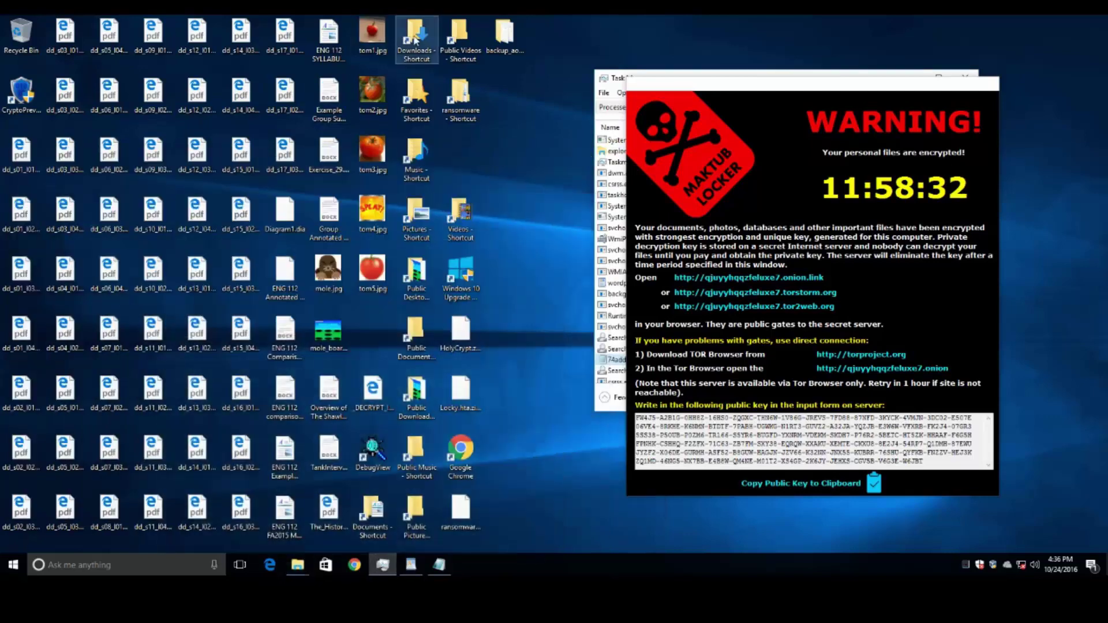
pyautogui.rightClick(293, 566)
pyautogui.click(273, 539)
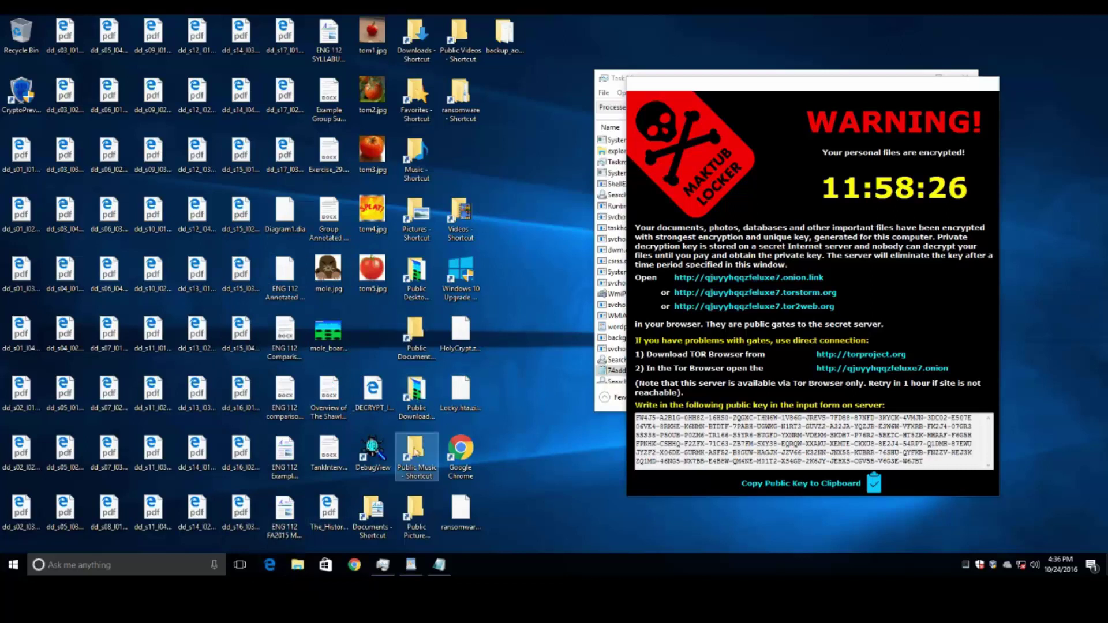
# - Recheck the Public Documents and Music shortcuts on the desktop
pyautogui.click(417, 513)
pyautogui.click(434, 359)
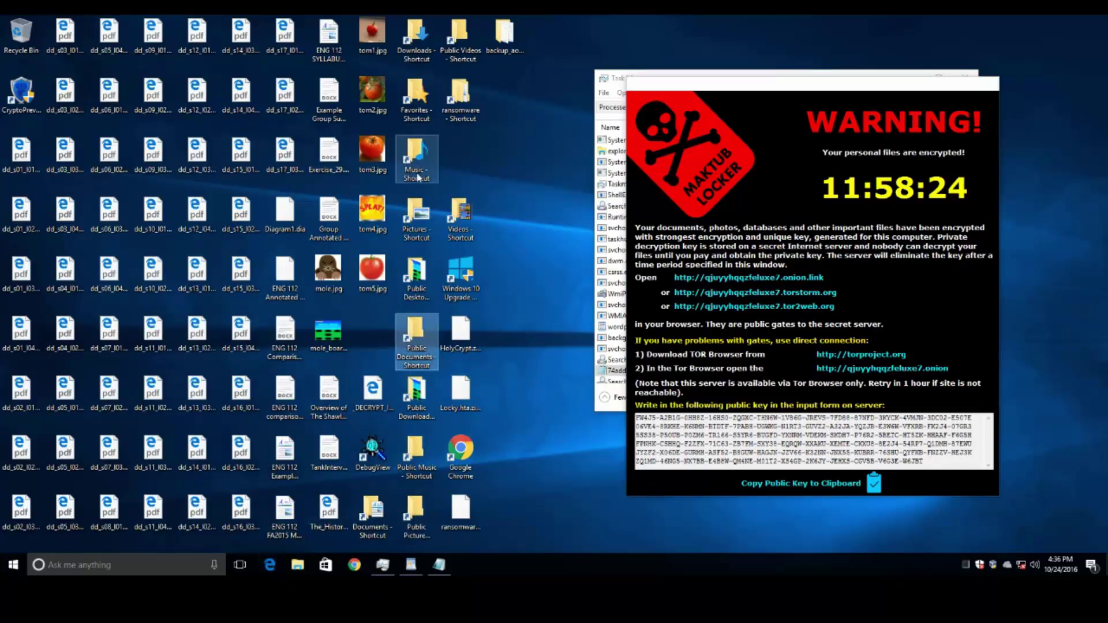
pyautogui.click(416, 219)
pyautogui.click(417, 165)
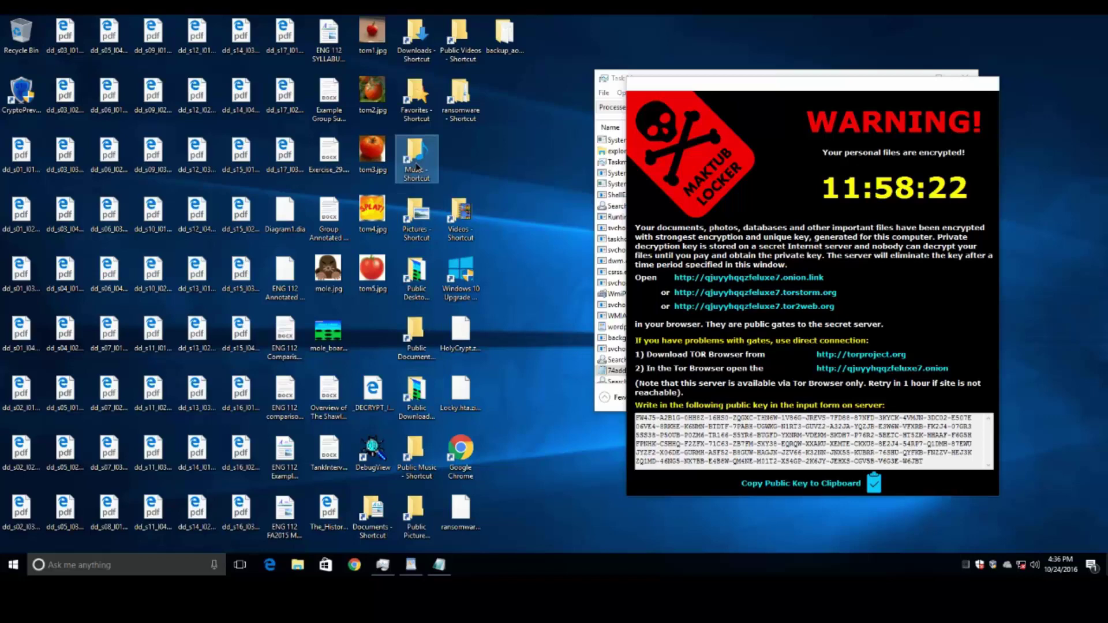
# - Move the ransom note left and inspect Locky.hta.zip.aomfvbj and the ENG 112 essay file
pyautogui.moveTo(778, 86); pyautogui.dragTo(725, 63)
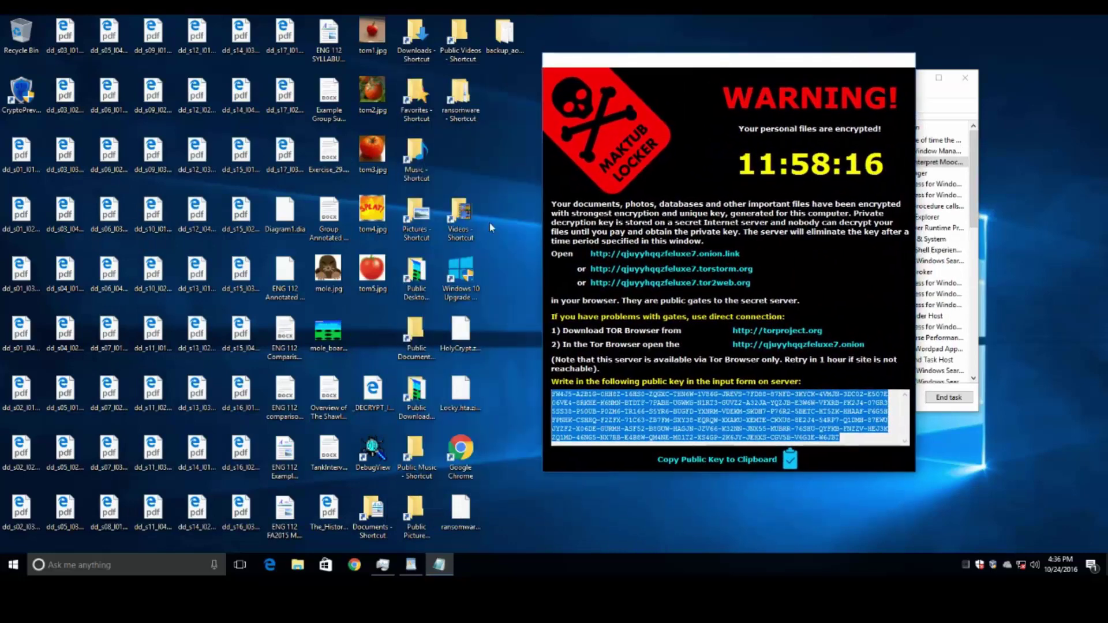
pyautogui.click(460, 519)
pyautogui.click(461, 396)
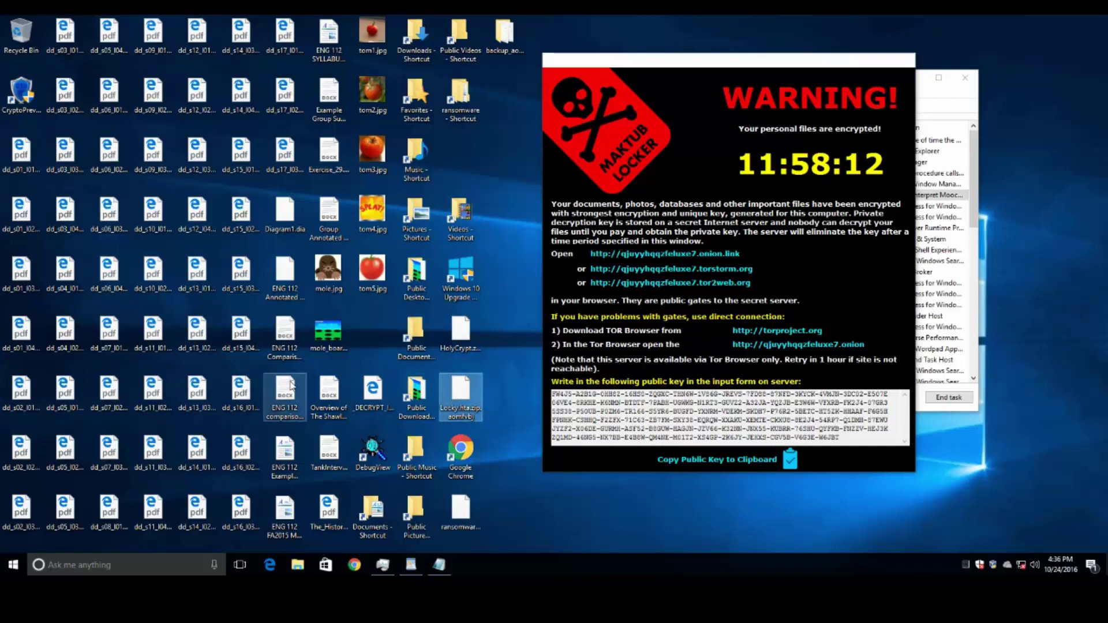
pyautogui.click(285, 398)
pyautogui.click(470, 395)
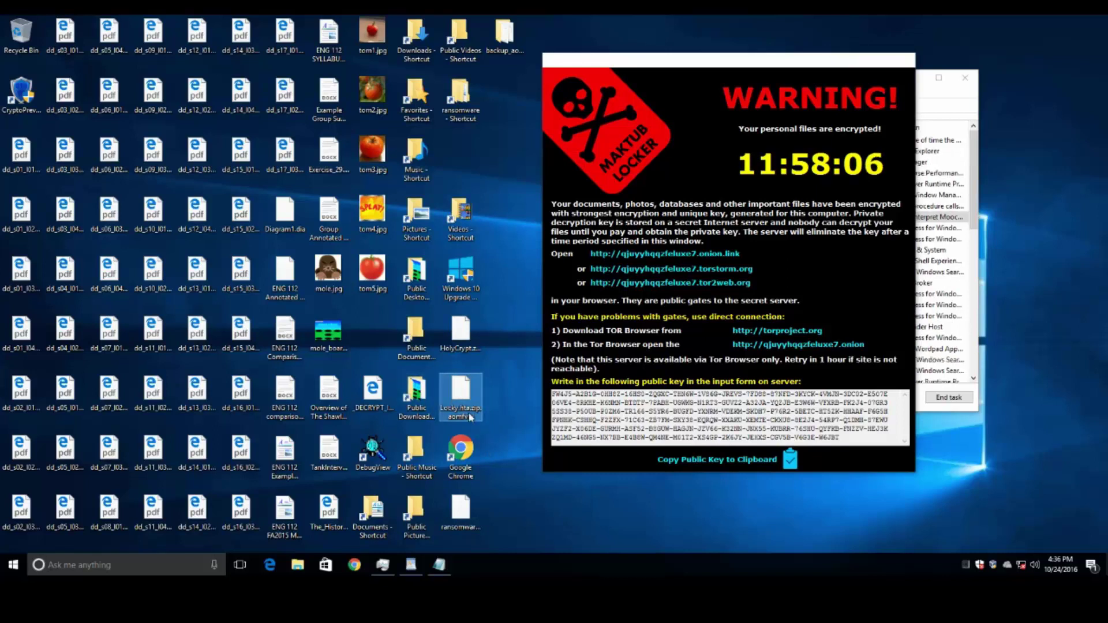
pyautogui.moveTo(453, 393)
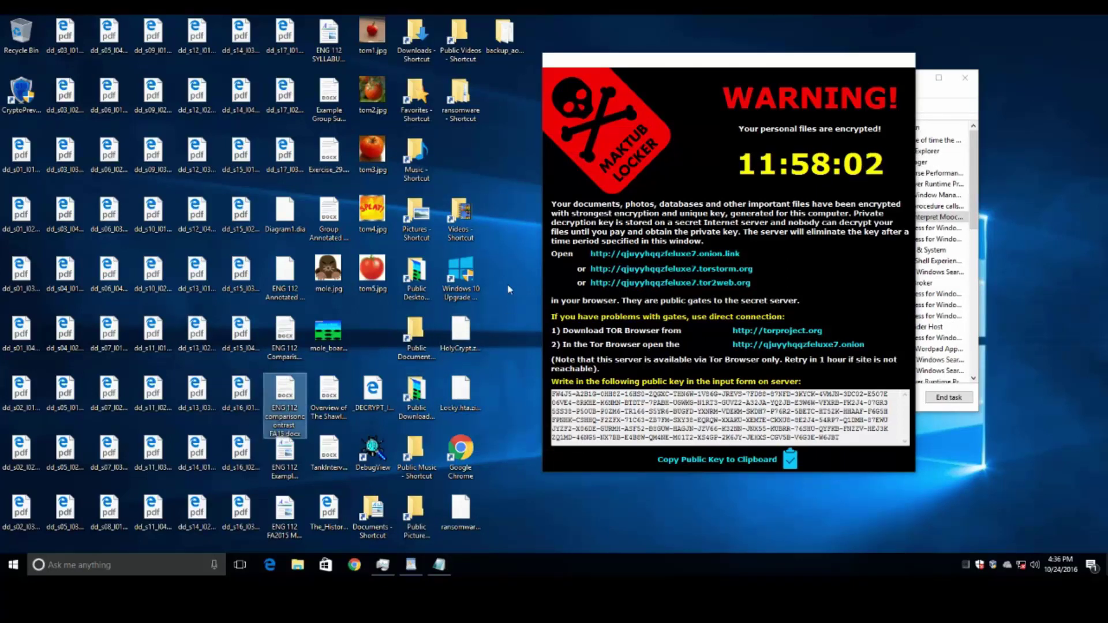
# - Check ENG 112 SYLLABUS, ransomware.zip.aomfvbj and DECRYPT_INFO_aomfvbj.html, then slide the ransom note further left
pyautogui.click(329, 36)
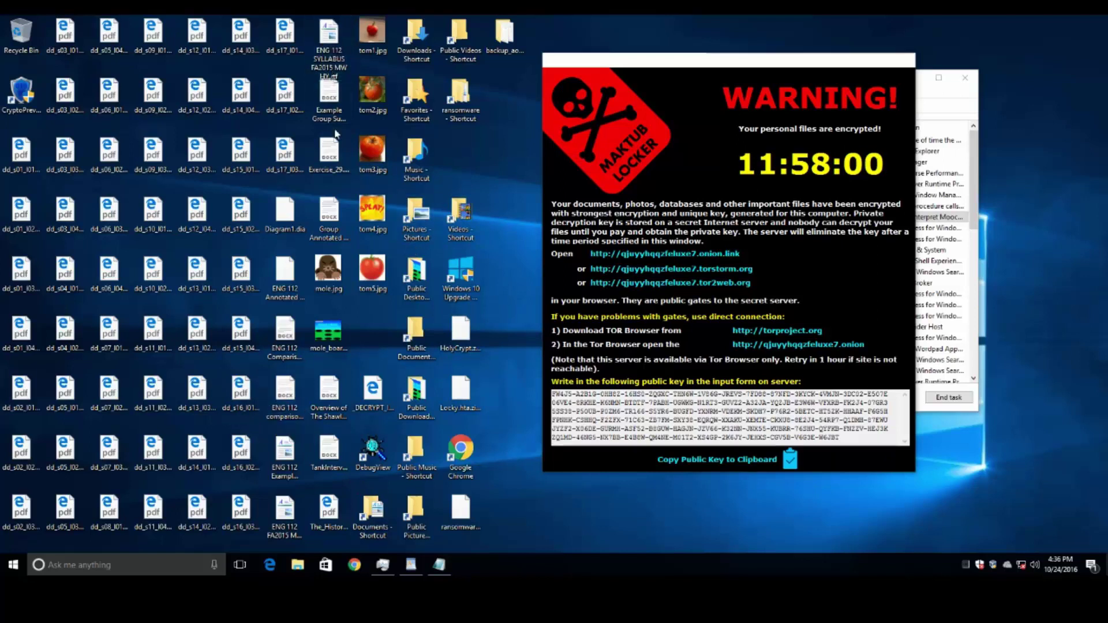
pyautogui.click(462, 527)
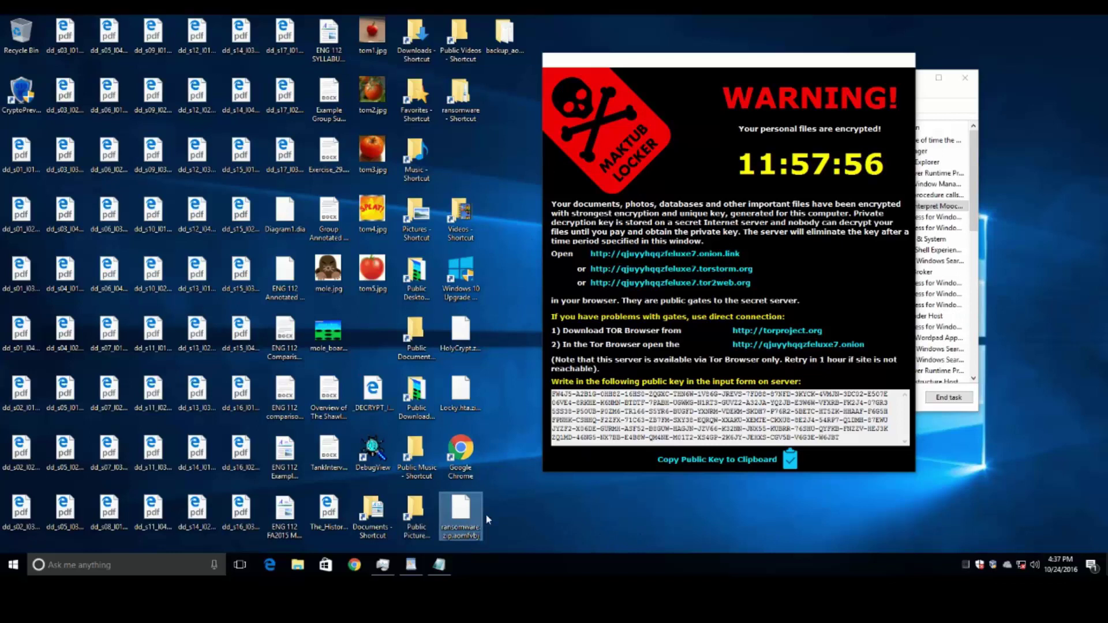
pyautogui.click(380, 395)
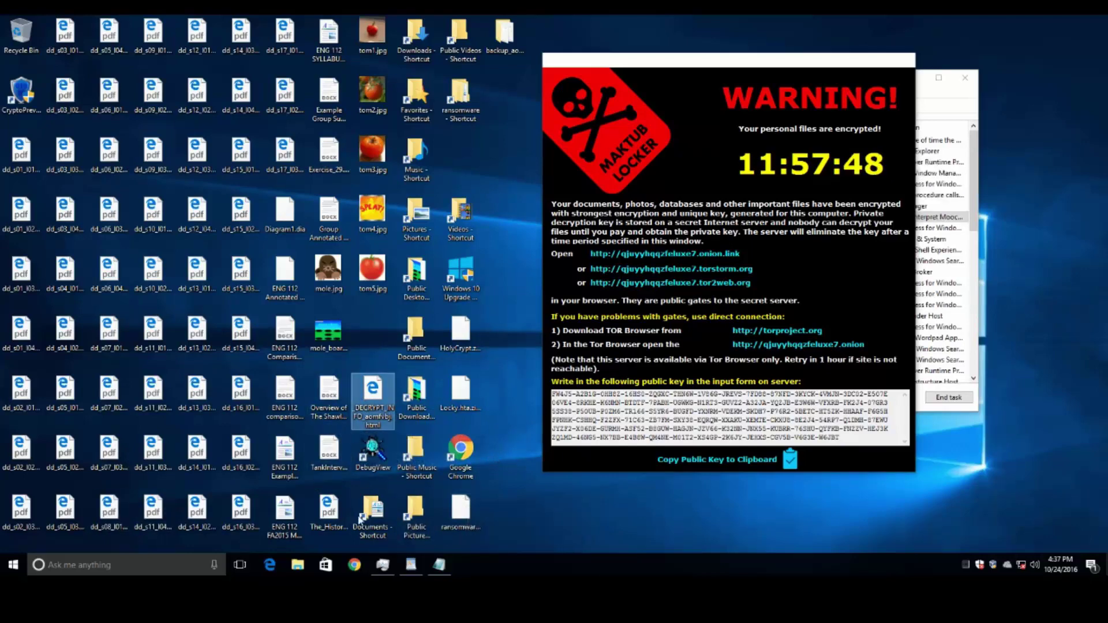
pyautogui.click(610, 68)
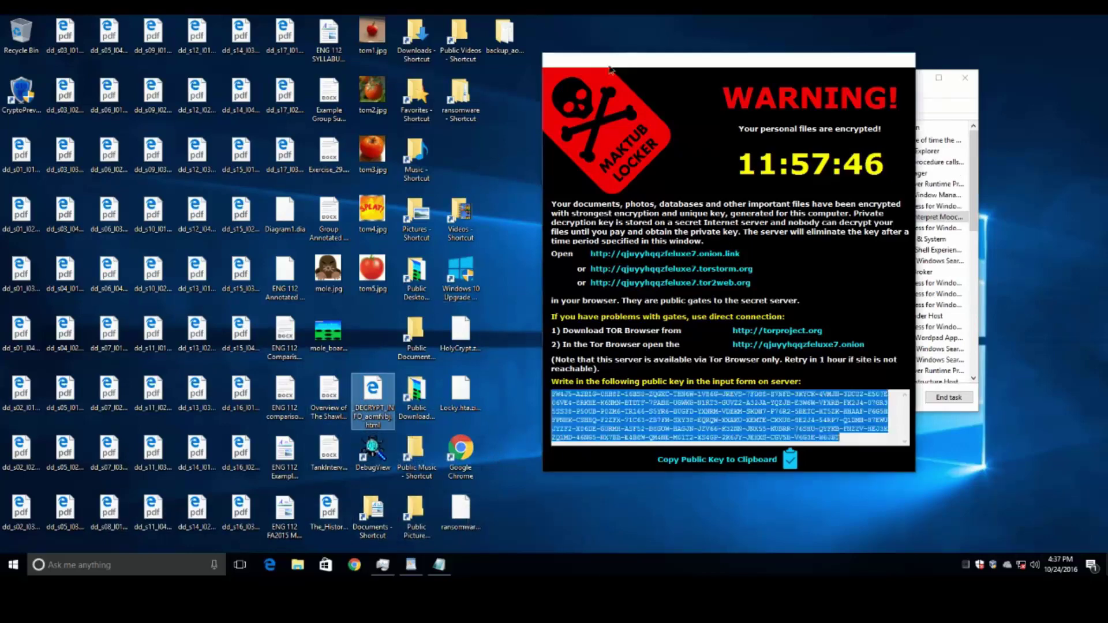
pyautogui.moveTo(611, 68); pyautogui.dragTo(419, 62)
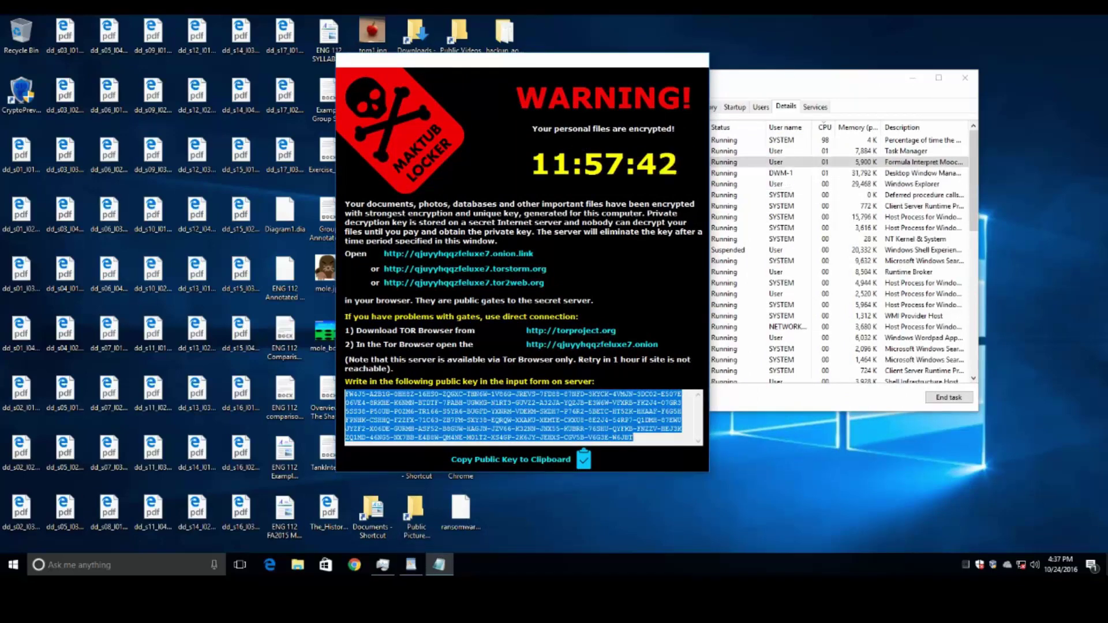
# - Power off the VM restoring its clean snapshot, then disable Defender's real-time protection
pyautogui.hotkey('ctrl', 'q')
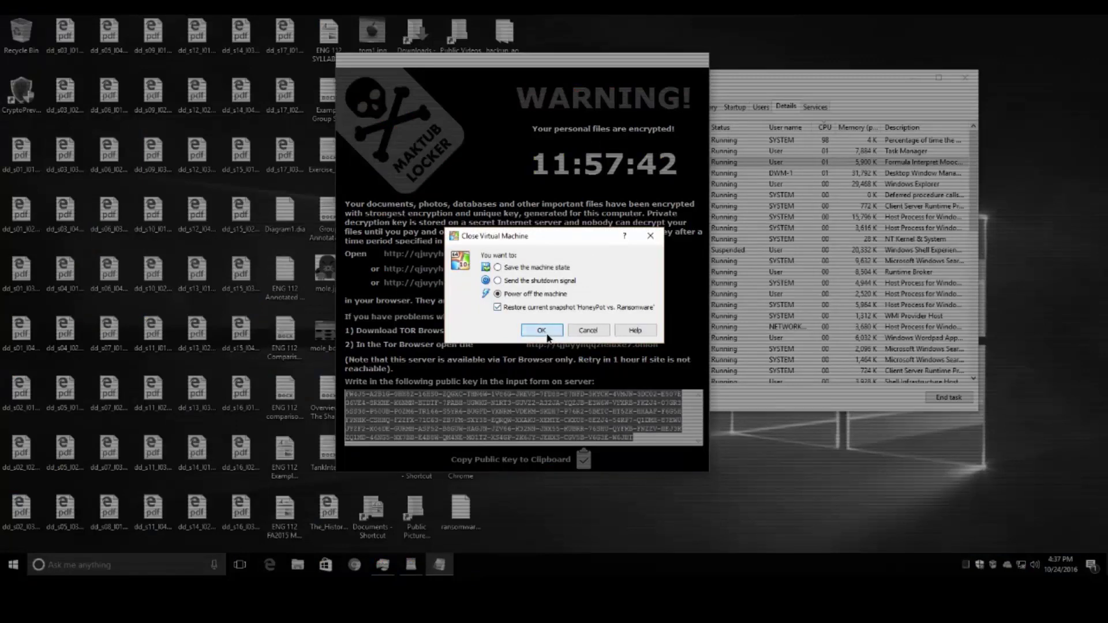
pyautogui.click(547, 336)
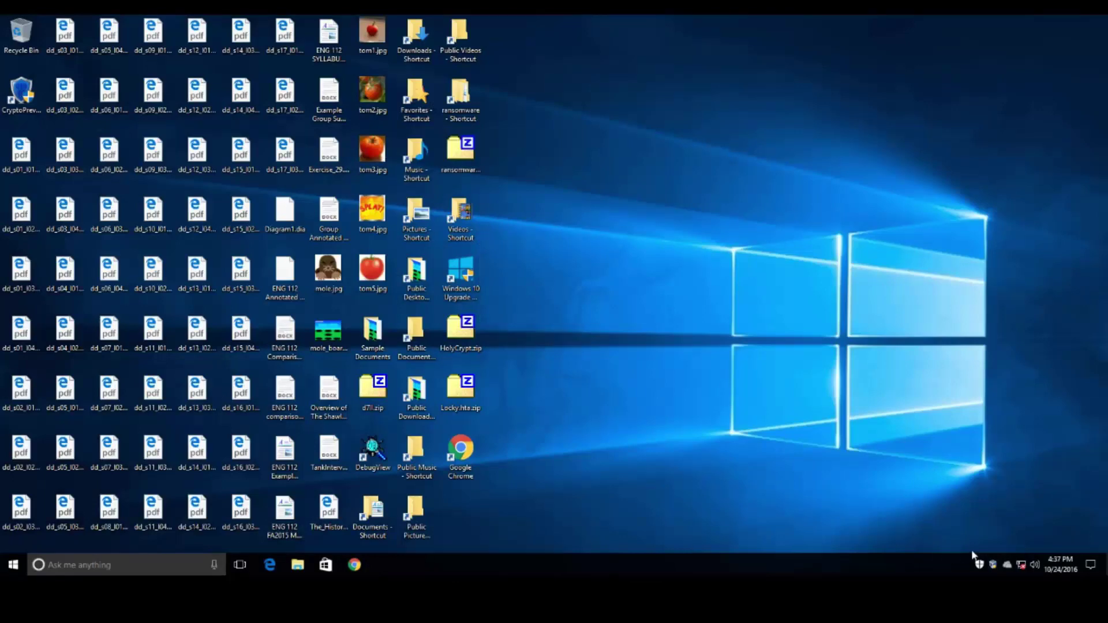
pyautogui.click(979, 563)
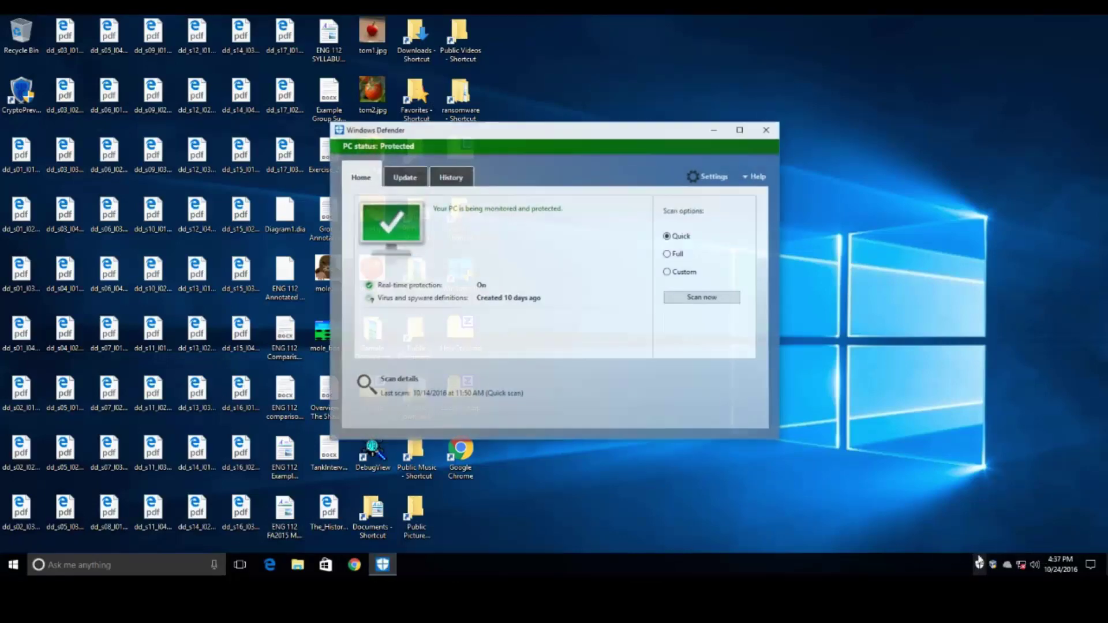
pyautogui.click(709, 176)
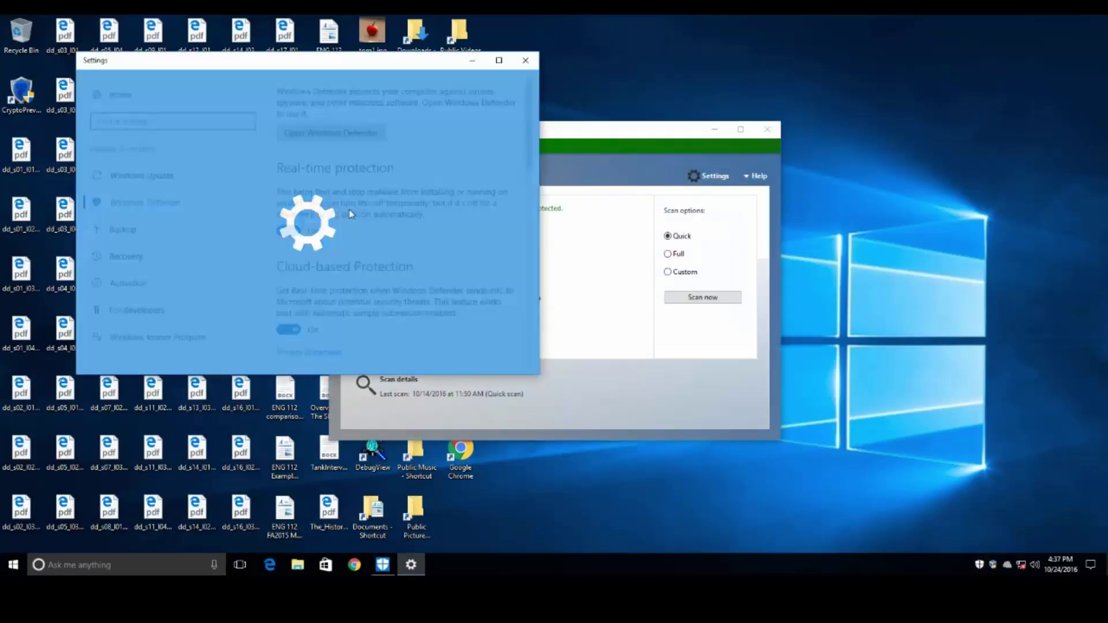
pyautogui.click(287, 231)
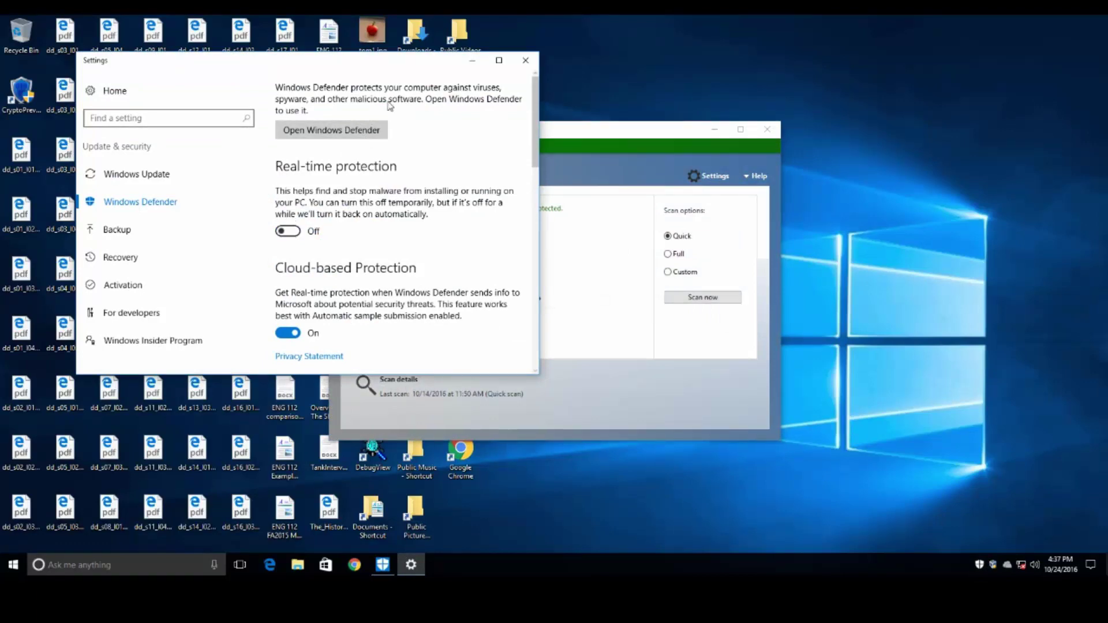
pyautogui.click(525, 60)
pyautogui.click(767, 129)
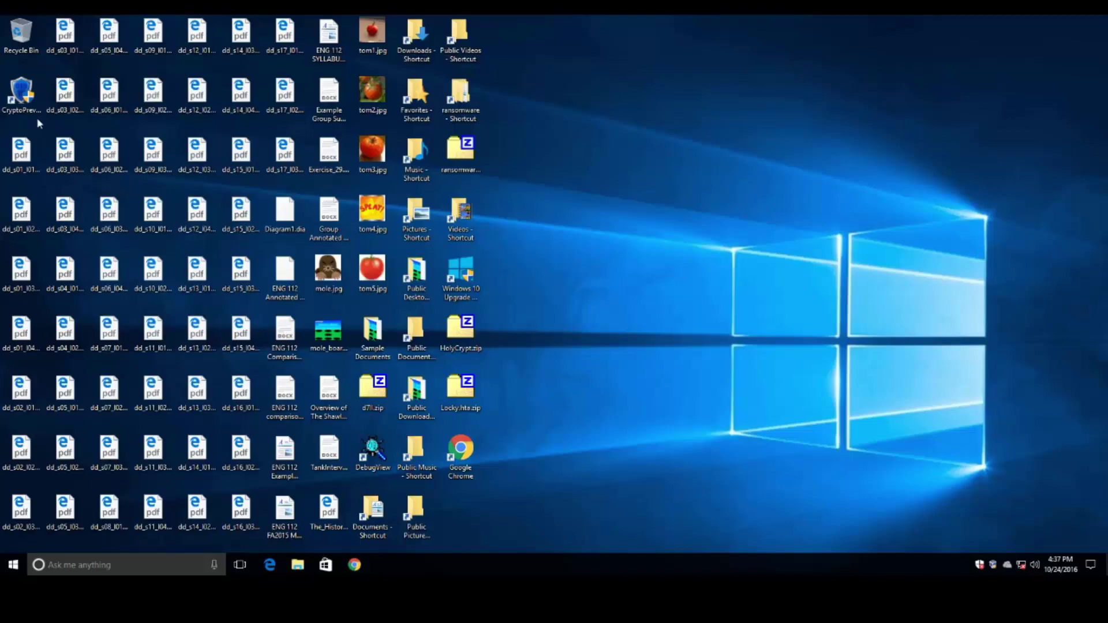
# - Launch CryptoPrevent as administrator, choose Custom Settings and tick Folder Watch
pyautogui.doubleClick(25, 98)
pyautogui.click(456, 375)
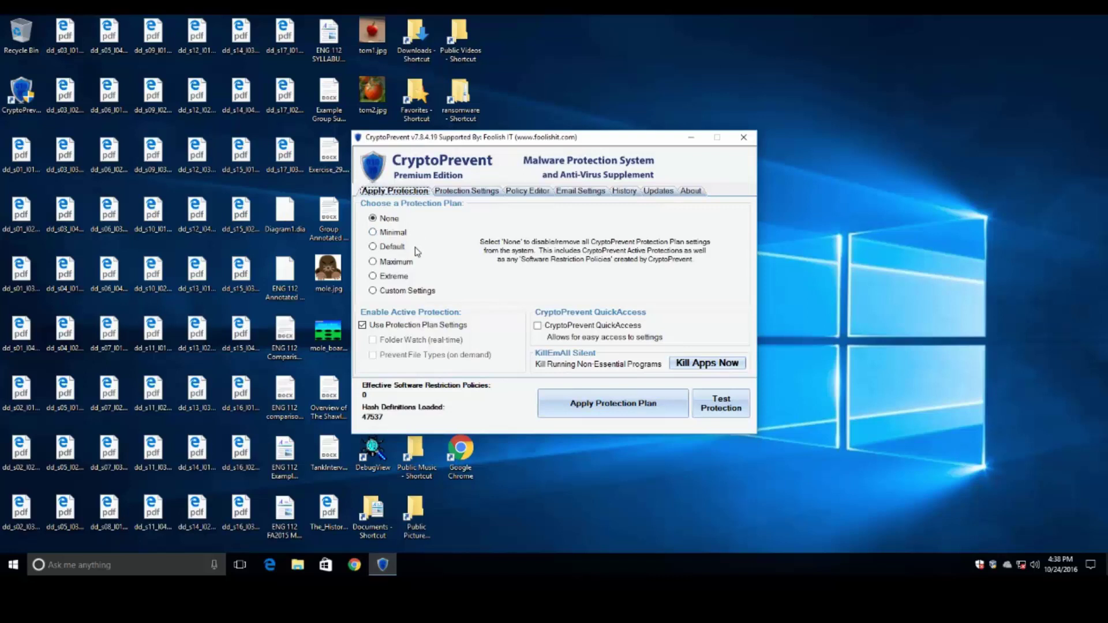
pyautogui.click(408, 291)
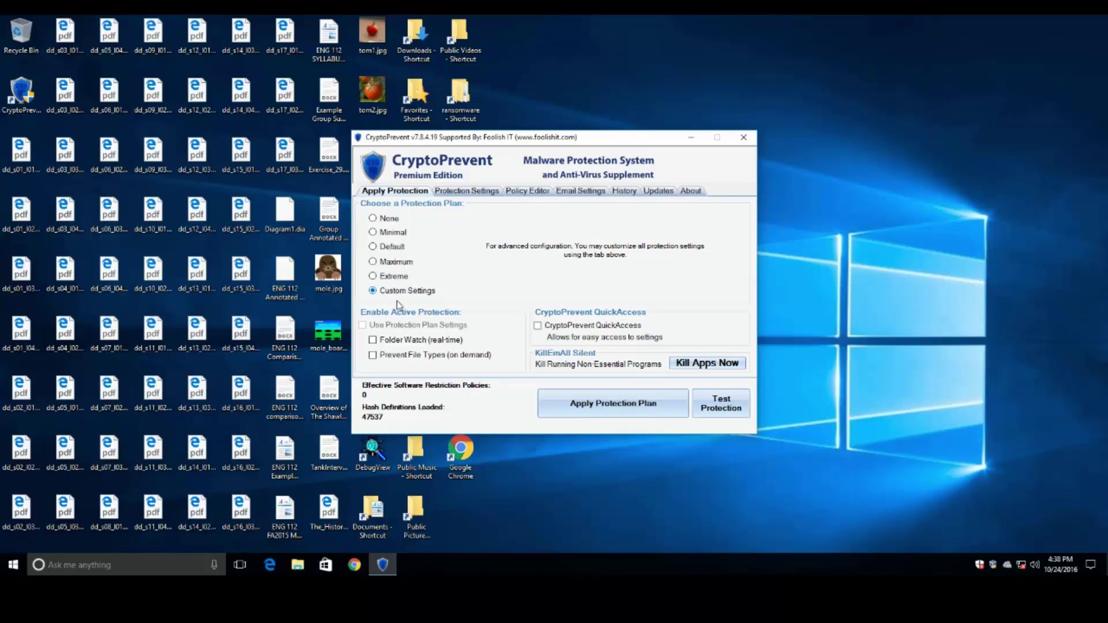
pyautogui.click(392, 341)
# - Have FolderWatch monitor Downloads, Desktop, Documents, Pictures, Videos and Music
pyautogui.click(464, 193)
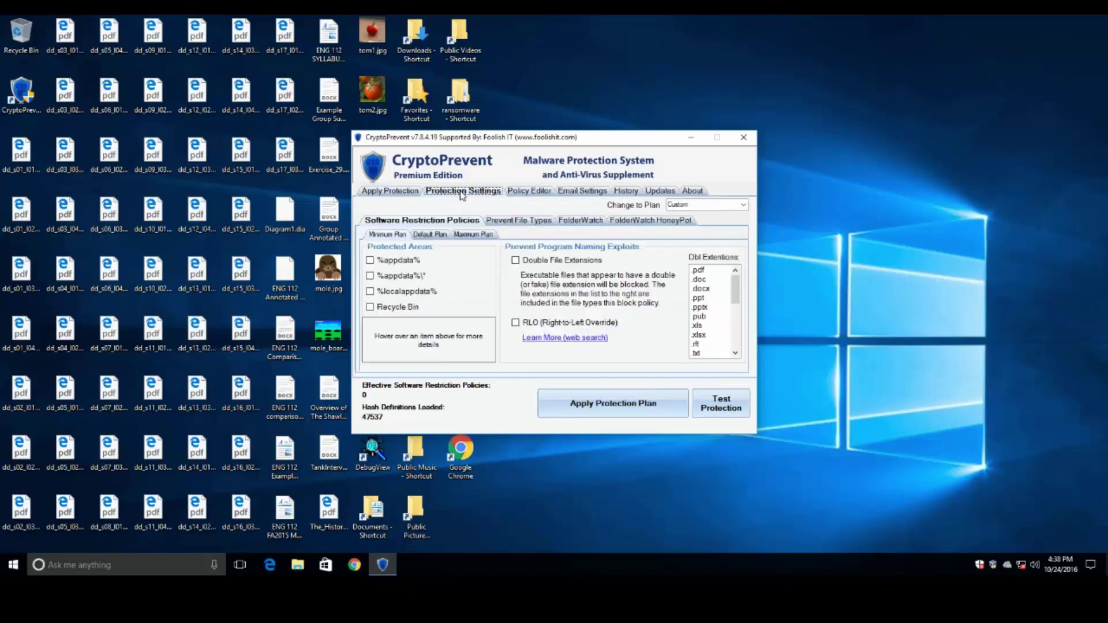
pyautogui.click(580, 221)
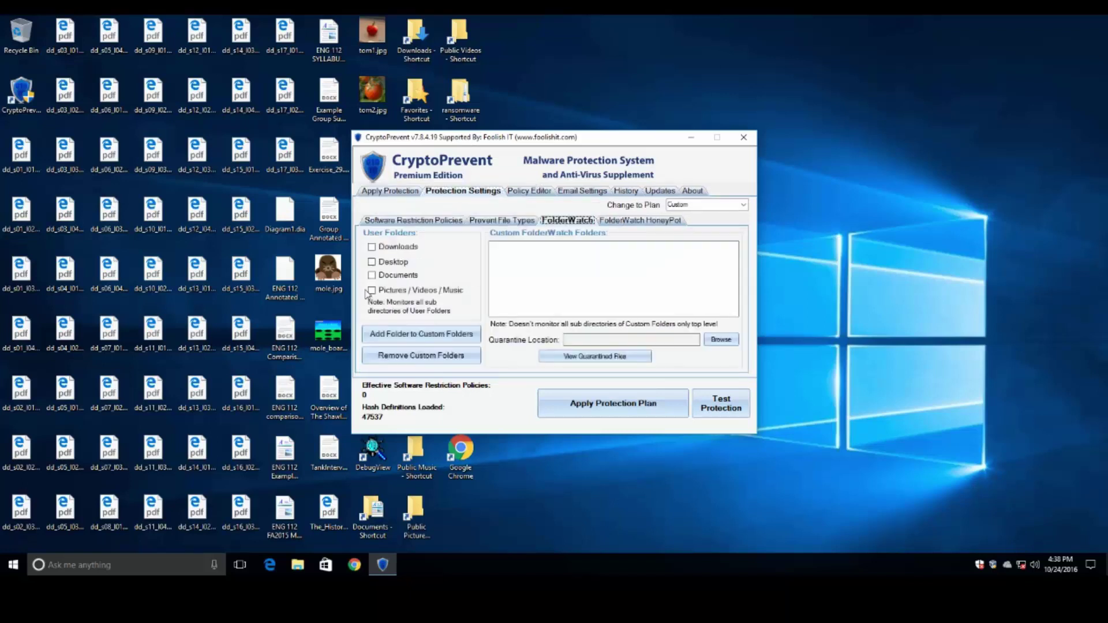
pyautogui.click(372, 248)
pyautogui.click(378, 263)
pyautogui.click(382, 276)
pyautogui.click(385, 291)
# - Enable FolderWatch HoneyPot ransomware detection and accept the QuickAccess tray icon
pyautogui.click(625, 220)
pyautogui.click(421, 356)
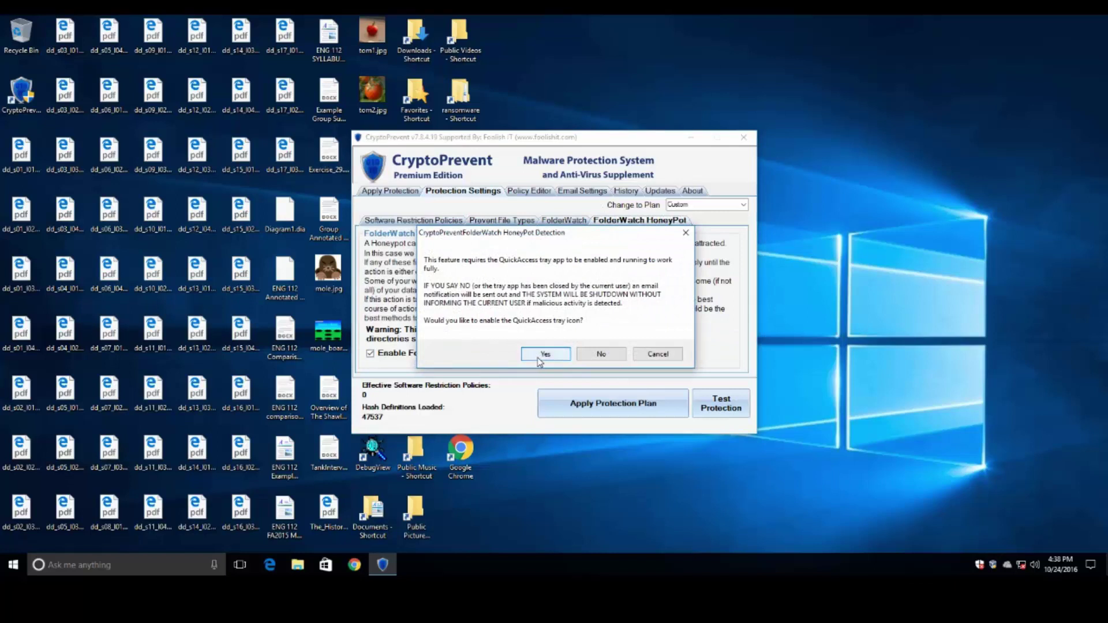
pyautogui.click(538, 358)
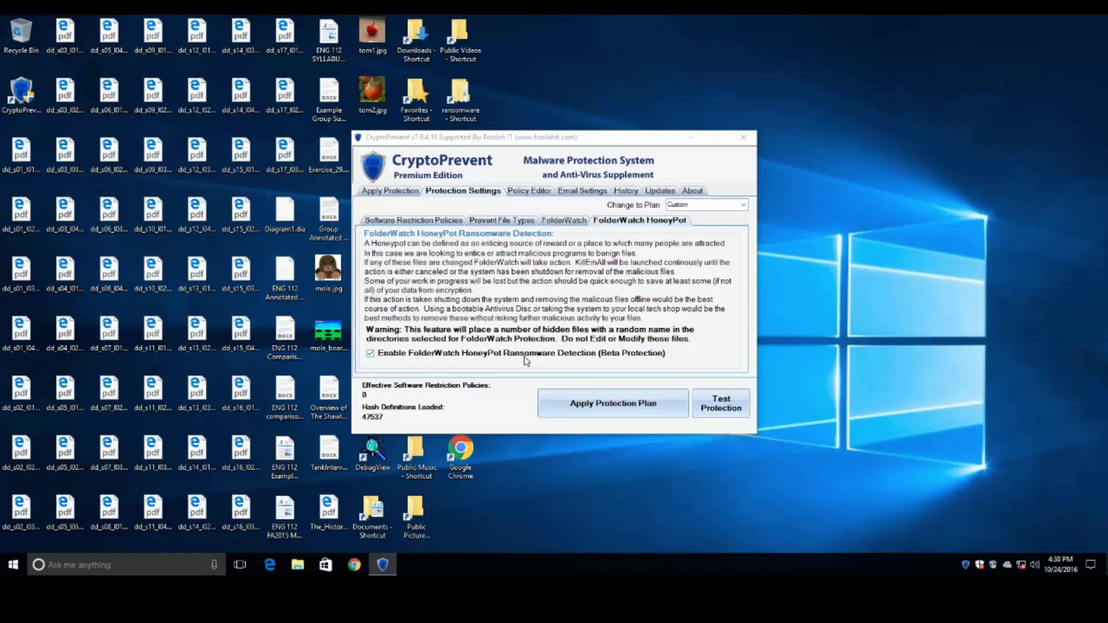
# - Apply the protection plan, declining the whitelist and restart prompts
pyautogui.click(579, 402)
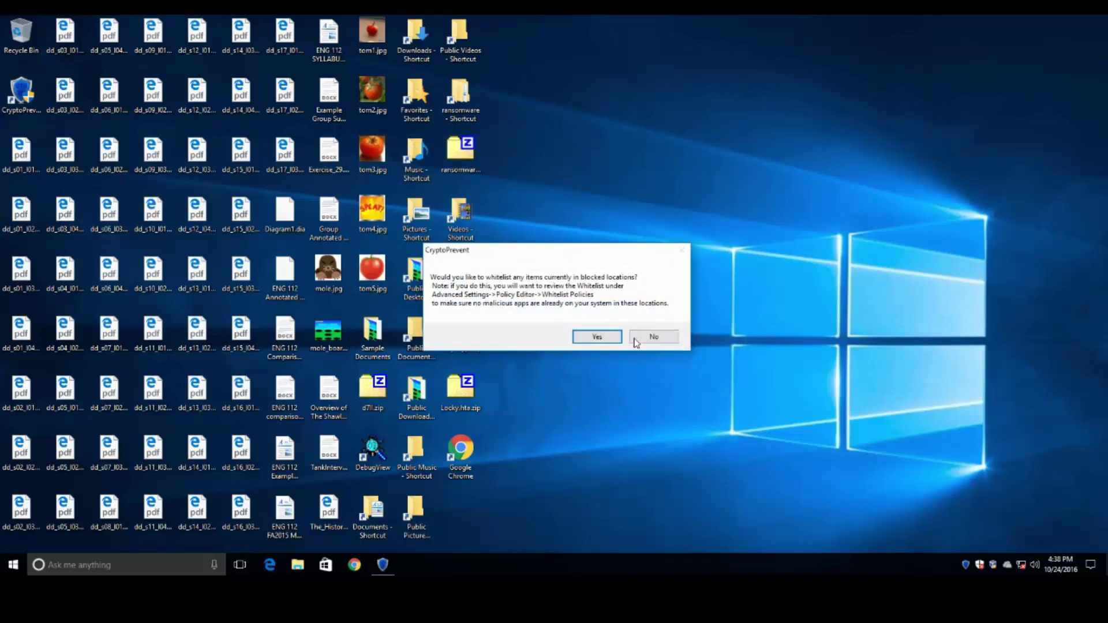
pyautogui.click(635, 341)
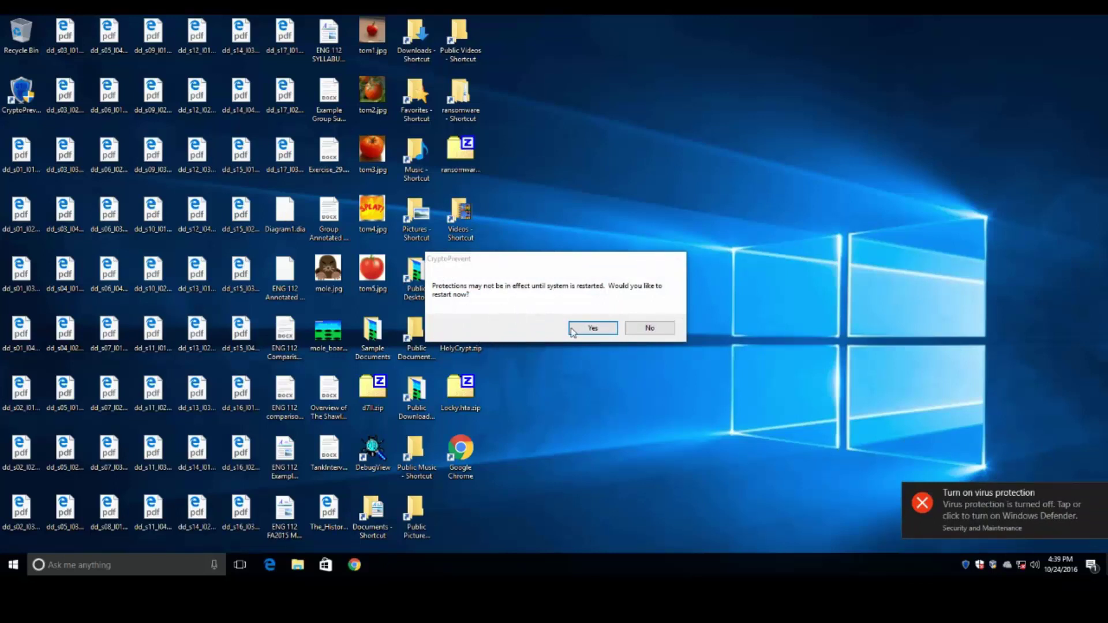
pyautogui.click(651, 329)
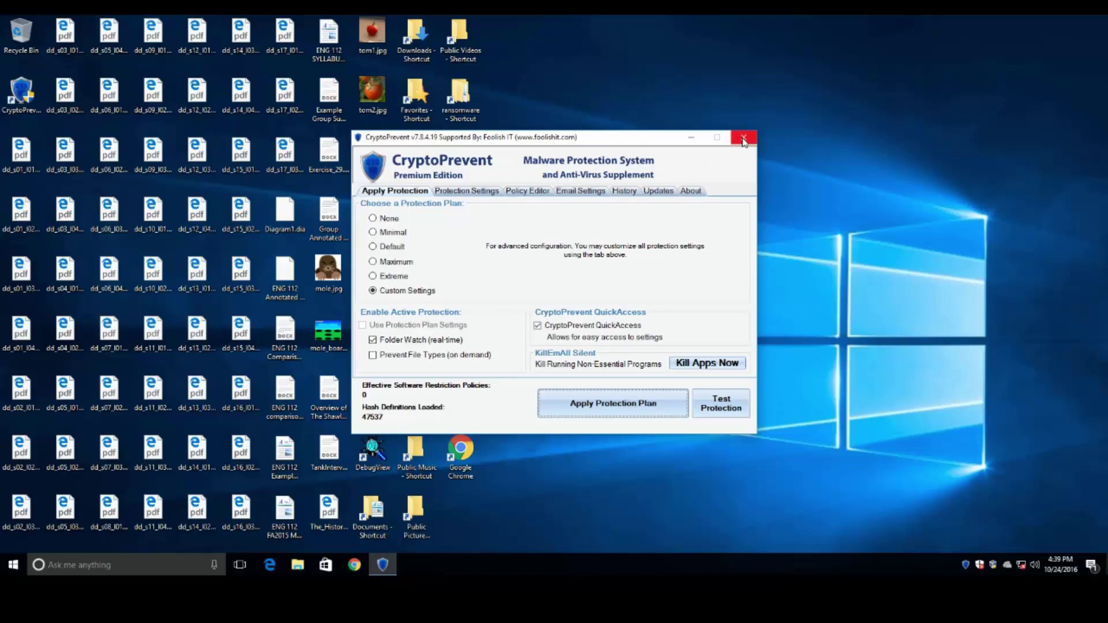
# - Review the FolderWatch HoneyPot settings, then close CryptoPrevent
pyautogui.click(462, 191)
pyautogui.click(651, 221)
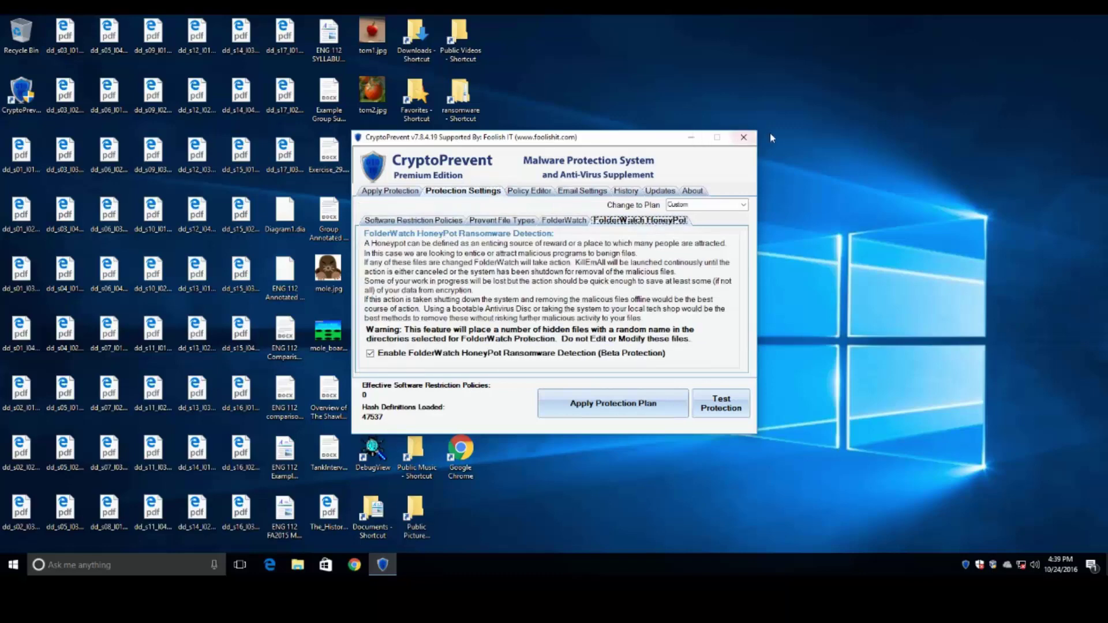
pyautogui.click(745, 137)
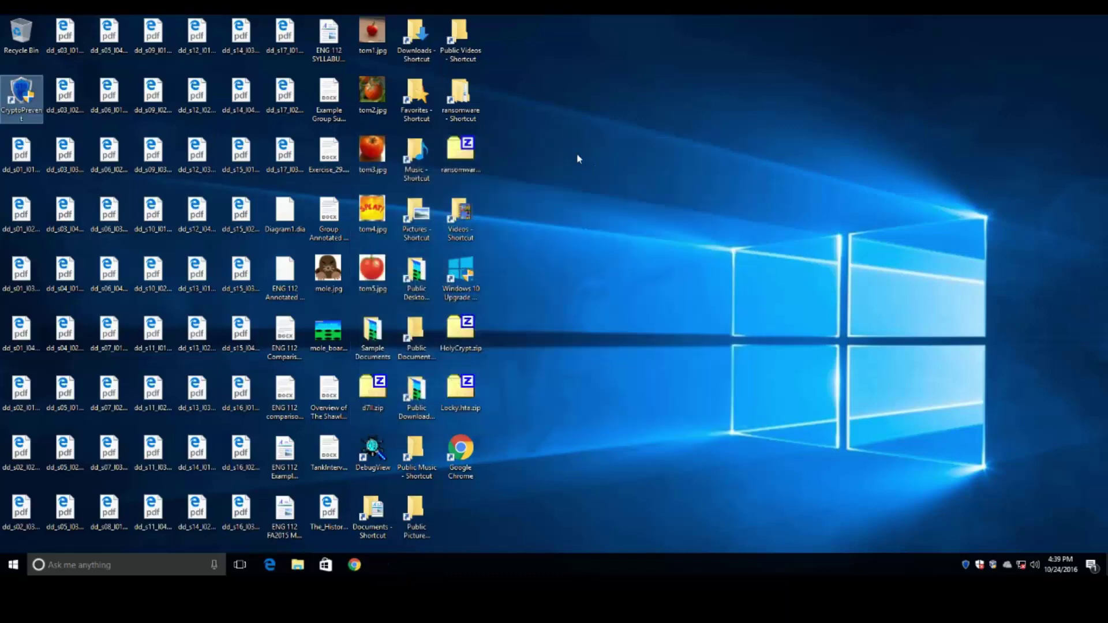
# - Open the Maktub Locker folder inside the ransomware samples folder
pyautogui.doubleClick(460, 95)
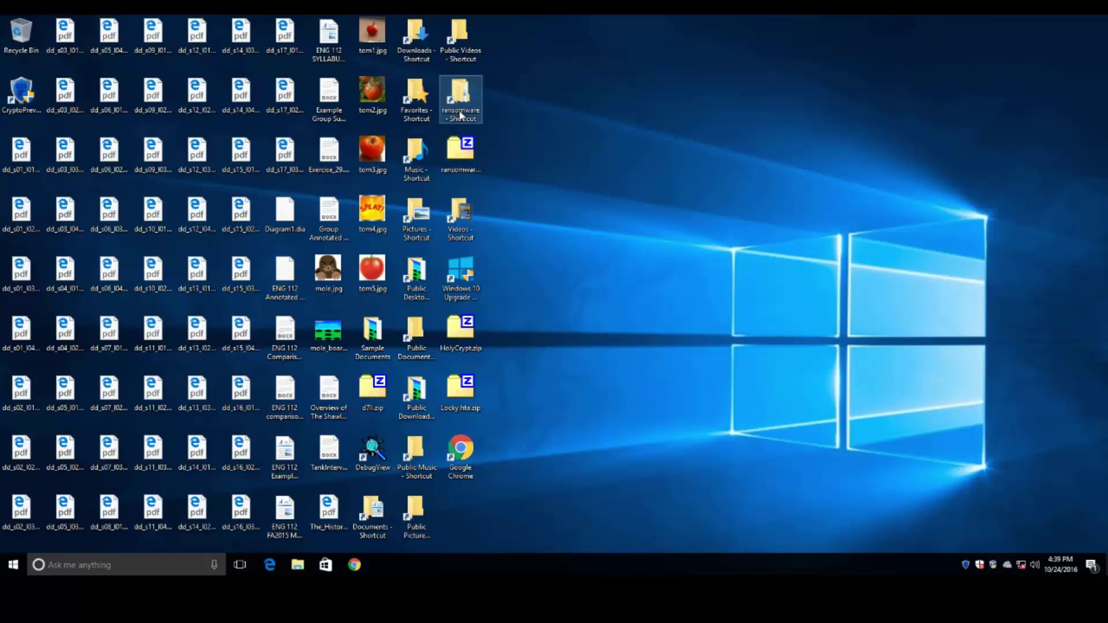
pyautogui.scroll(-5, 424, 339)
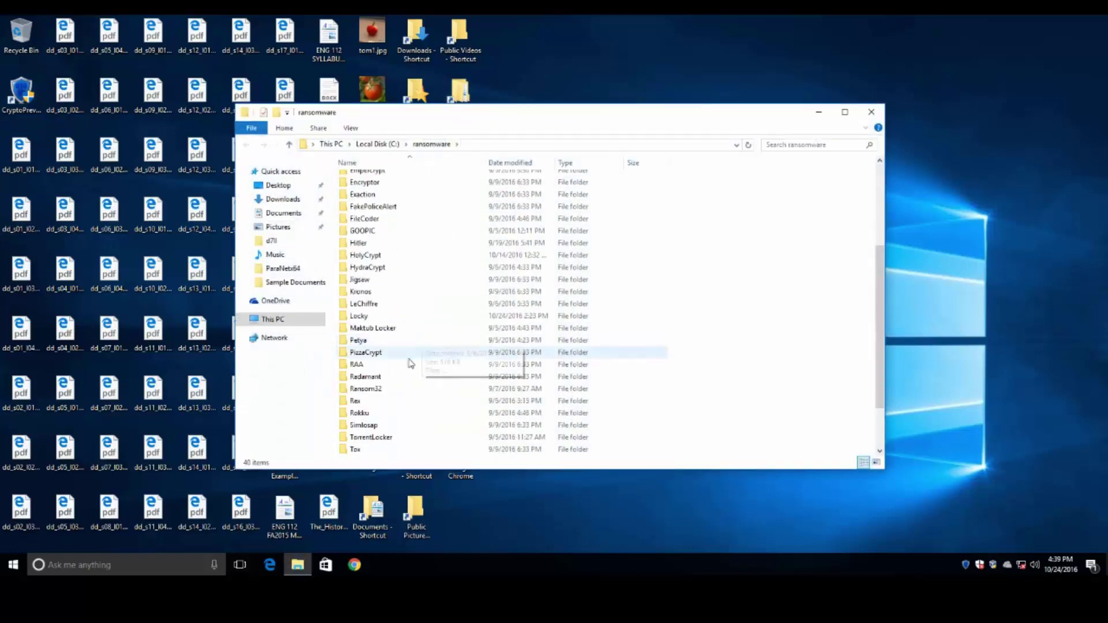
pyautogui.doubleClick(390, 329)
# - Rename the Maktub Locker sample file by appending the .exe extension
pyautogui.click(464, 183)
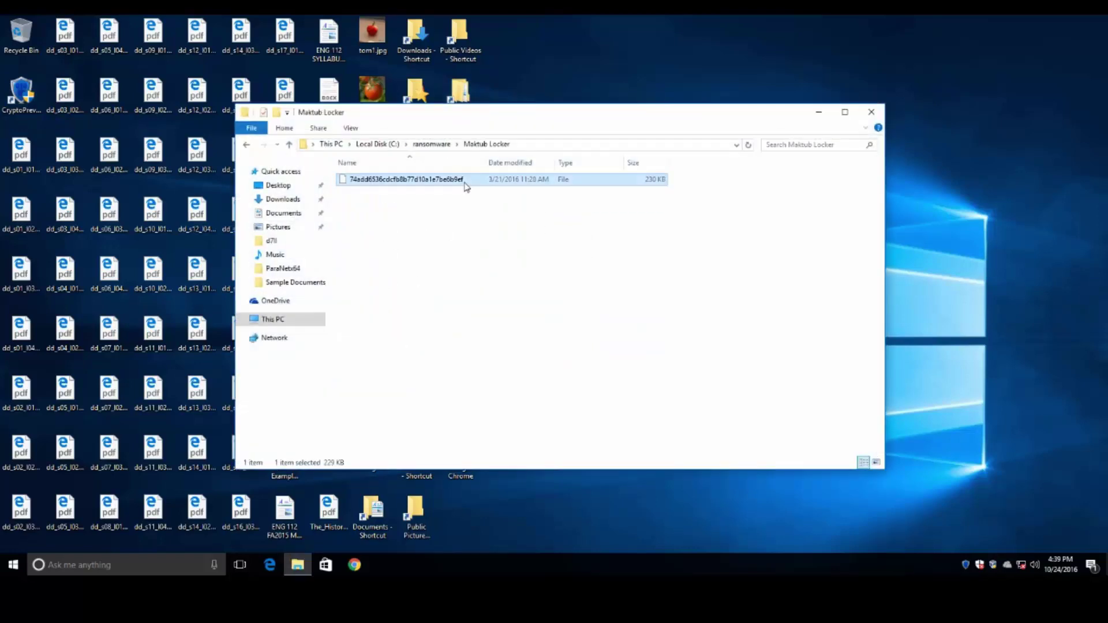
pyautogui.click(465, 184)
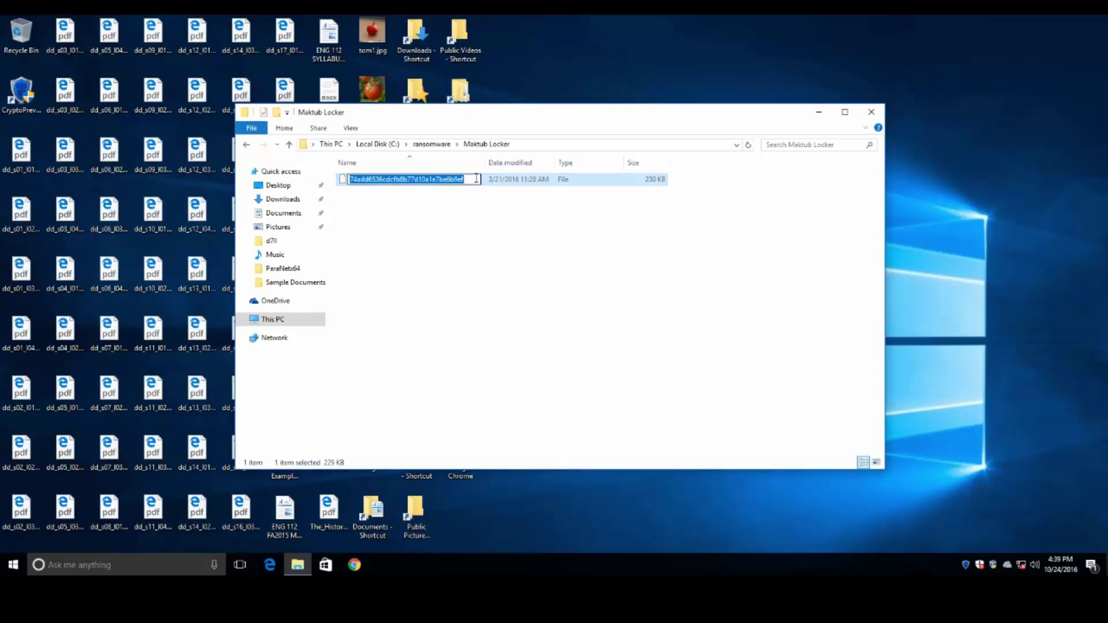
pyautogui.click(477, 179)
pyautogui.write('.exe')
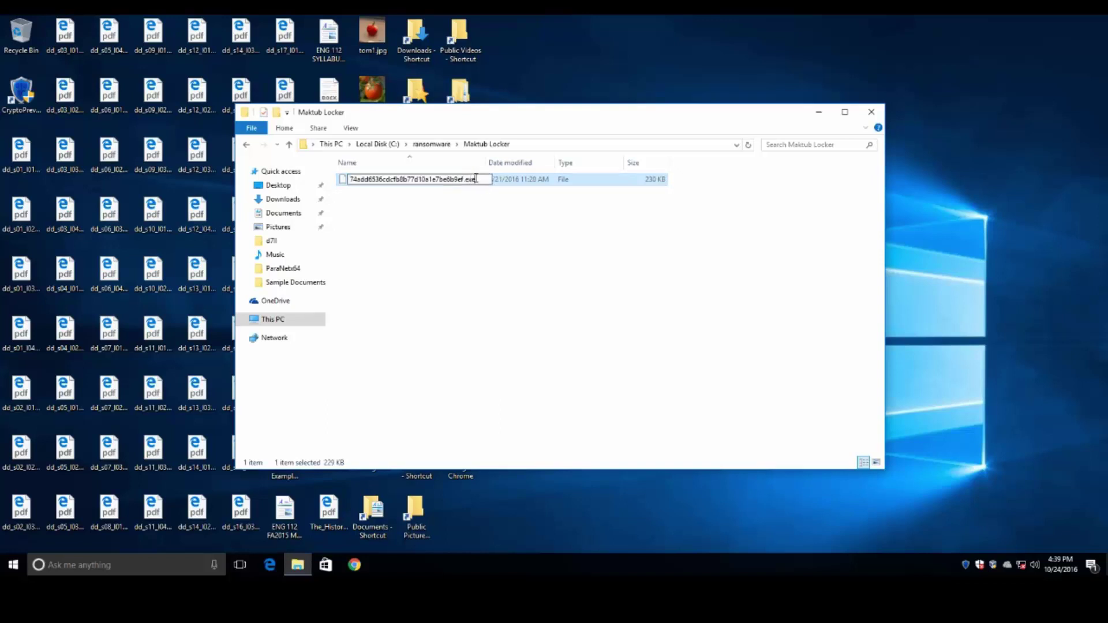
pyautogui.press('Return')
# - Launch the Maktub Locker .exe sample, then reposition and minimize its folder window
pyautogui.doubleClick(477, 180)
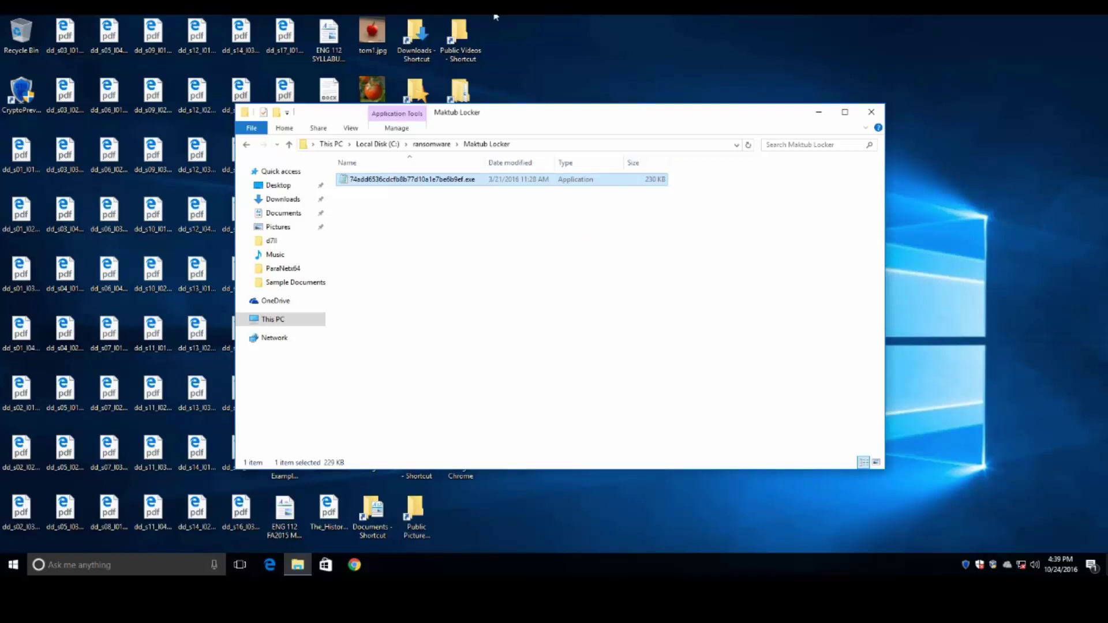
pyautogui.moveTo(517, 113)
pyautogui.mouseDown()
pyautogui.moveTo(570, 58)
pyautogui.moveTo(846, 116)
pyautogui.moveTo(512, 104)
pyautogui.mouseUp()
pyautogui.click(807, 100)
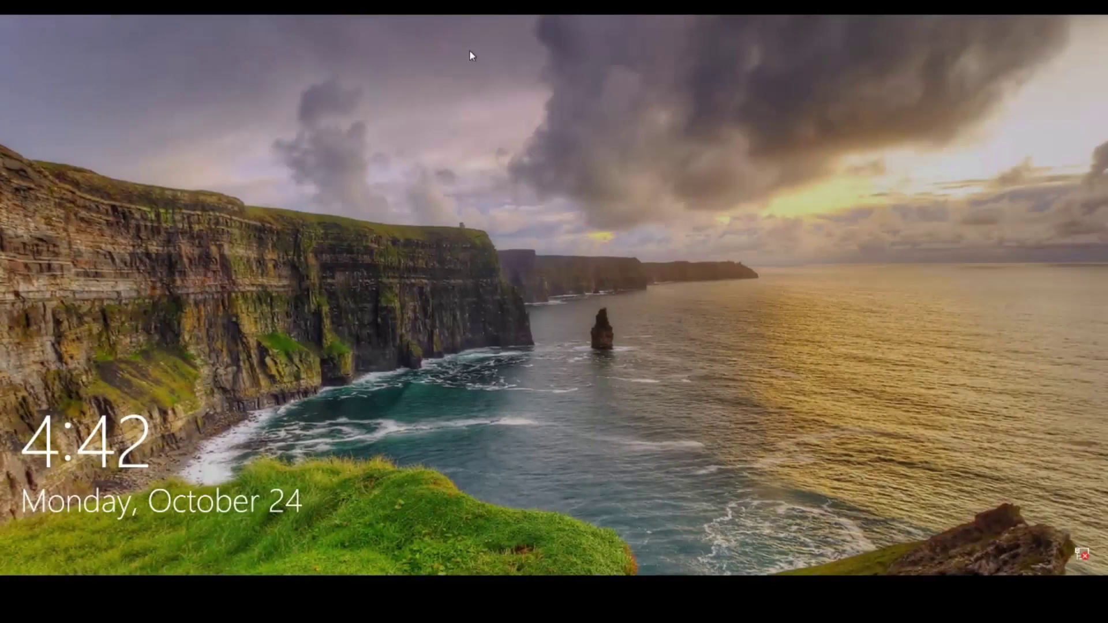
# - Sign in with the account password and bring up CryptoPrevent's tray quick-access menu
pyautogui.click(469, 51)
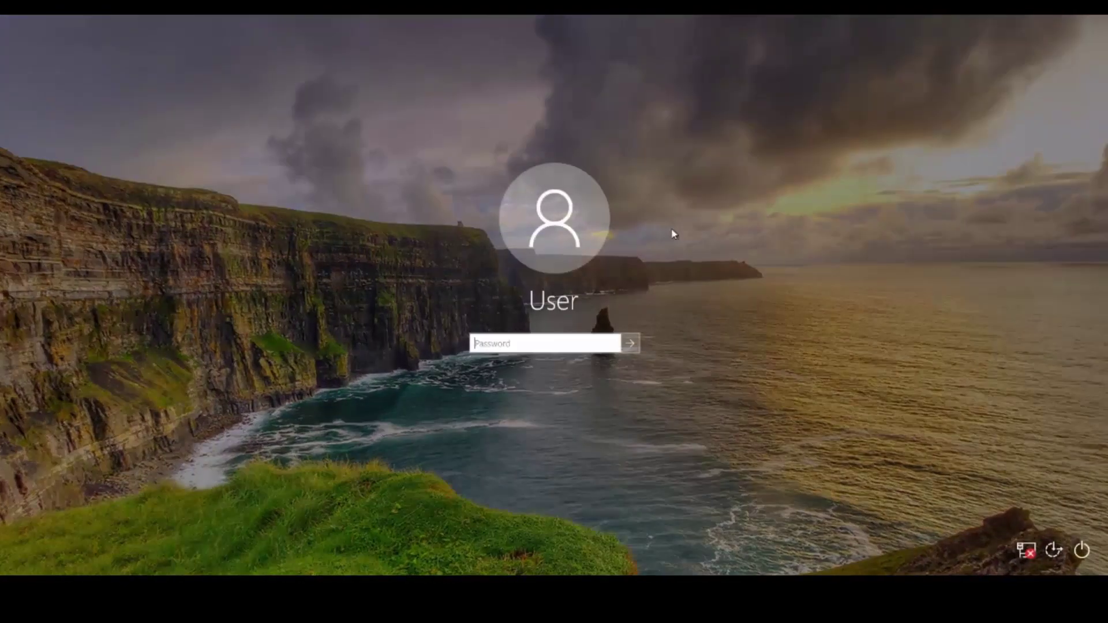
pyautogui.write('1234')
pyautogui.press('Return')
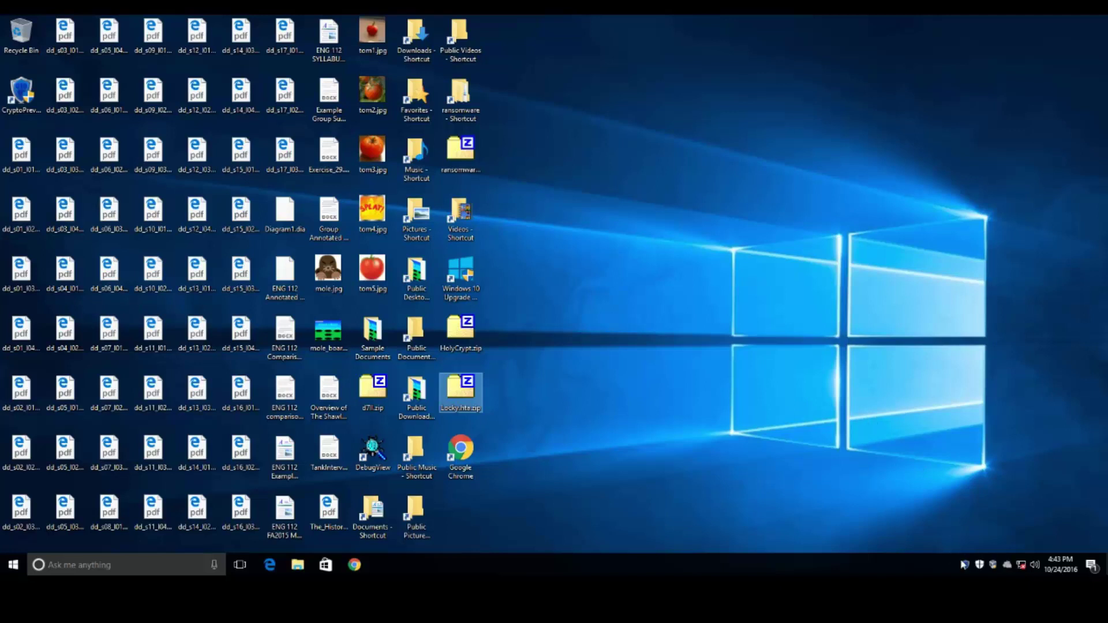
pyautogui.rightClick(964, 564)
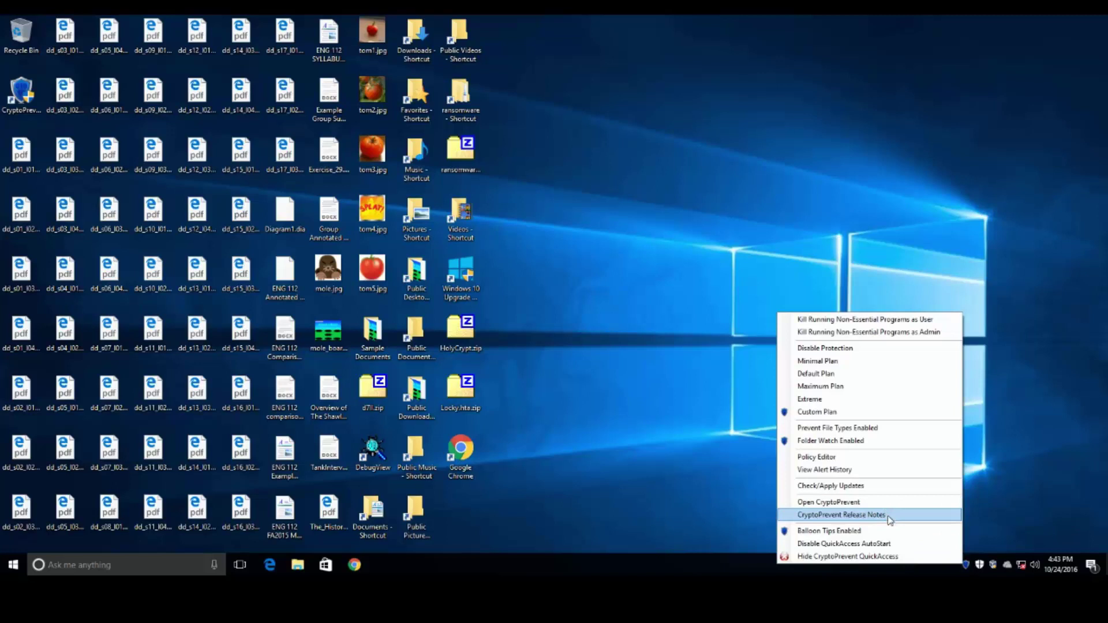
# - List CryptoPrevent alerts since The Beginning of Time and highlight the flagged Music-folder file path
pyautogui.click(857, 472)
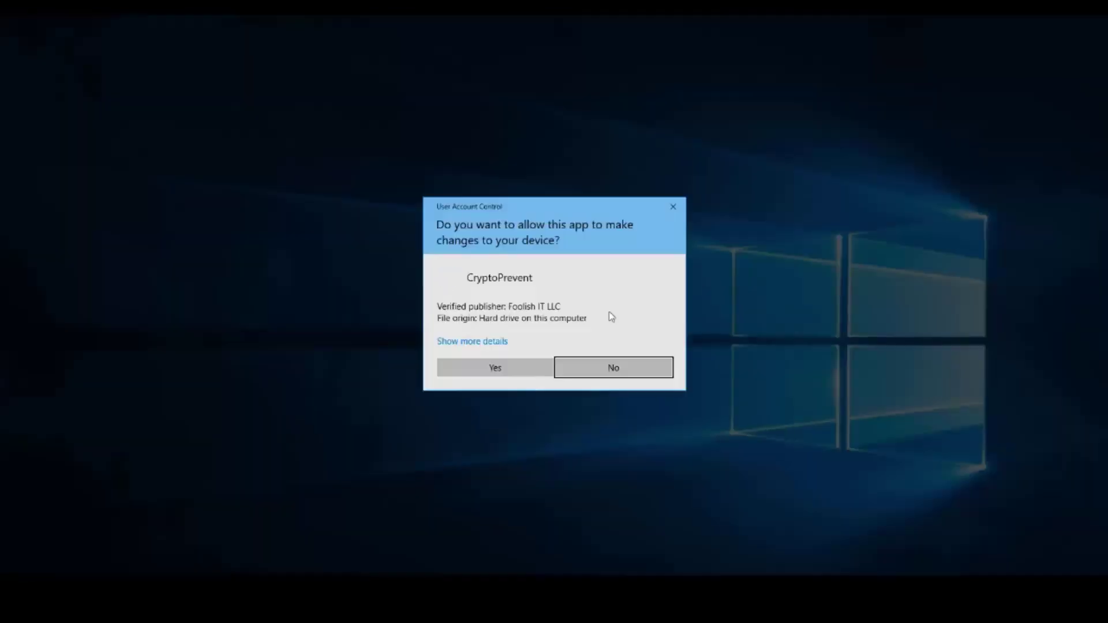
pyautogui.click(509, 371)
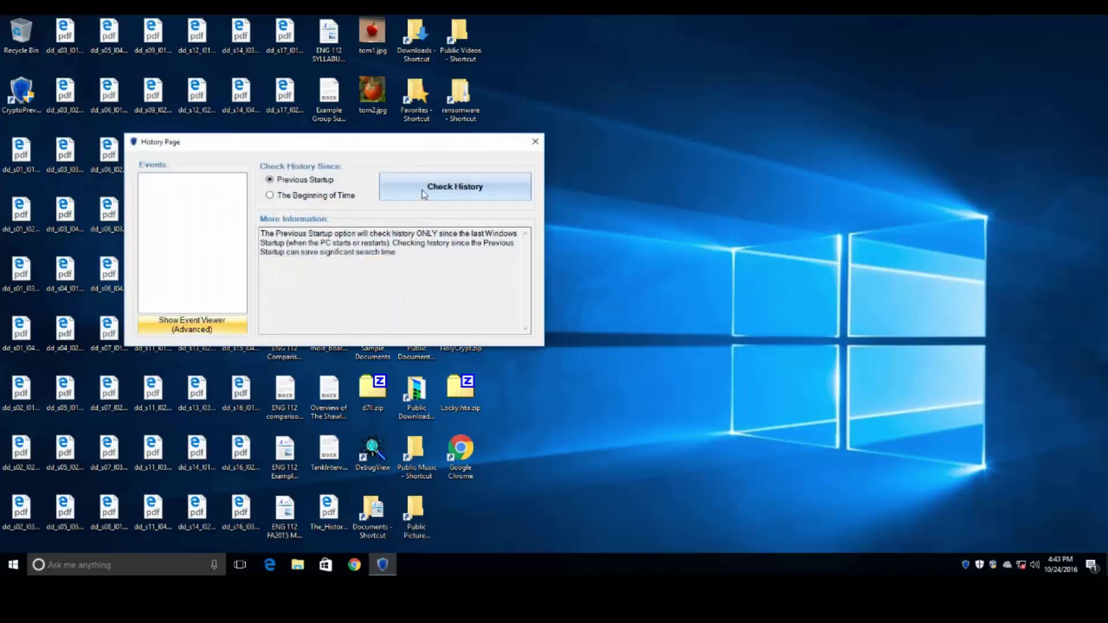
pyautogui.click(316, 195)
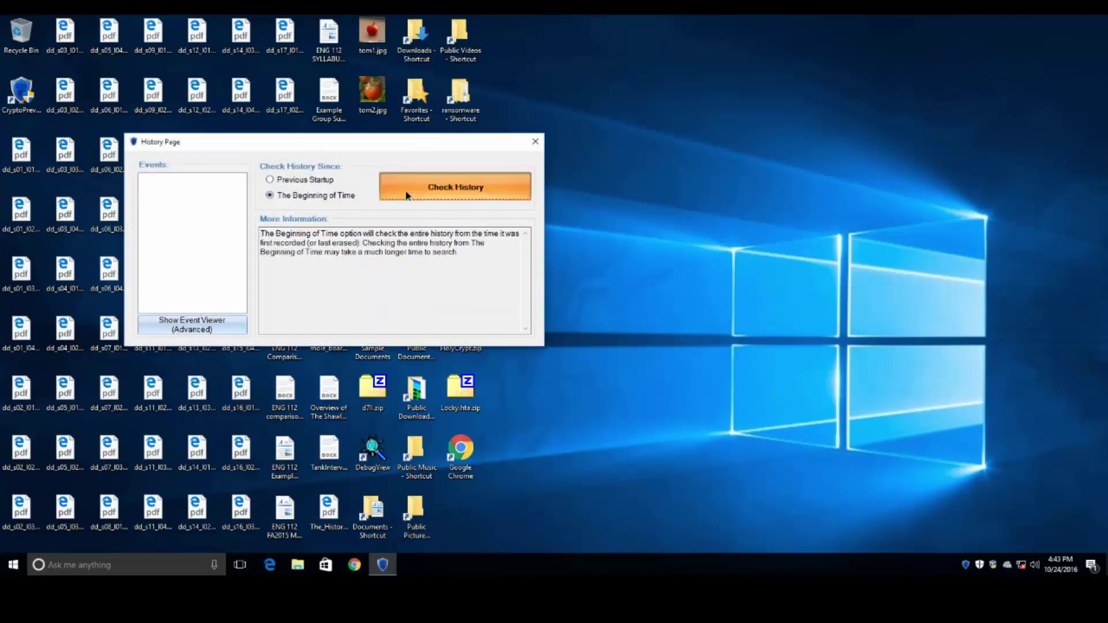
pyautogui.click(438, 187)
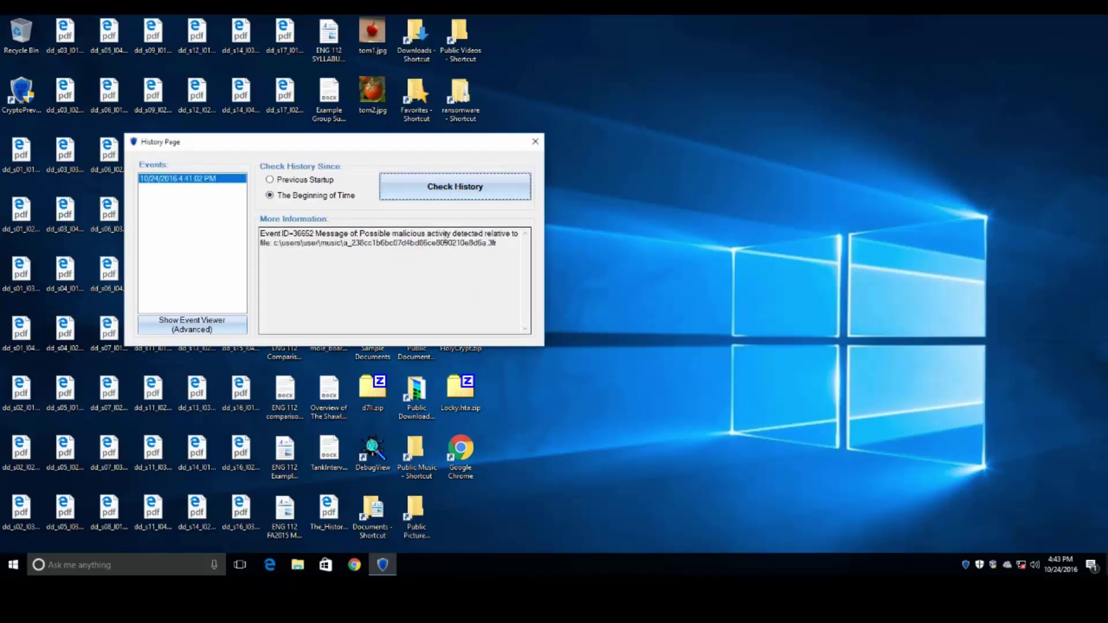
pyautogui.moveTo(474, 242); pyautogui.dragTo(464, 242)
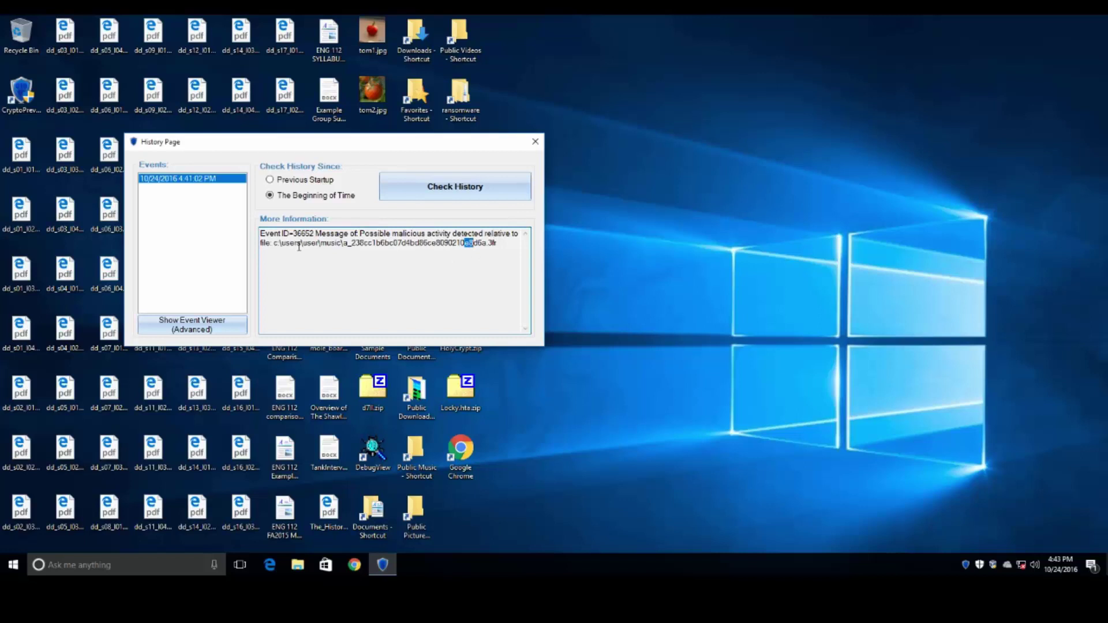
pyautogui.moveTo(298, 247); pyautogui.dragTo(541, 249)
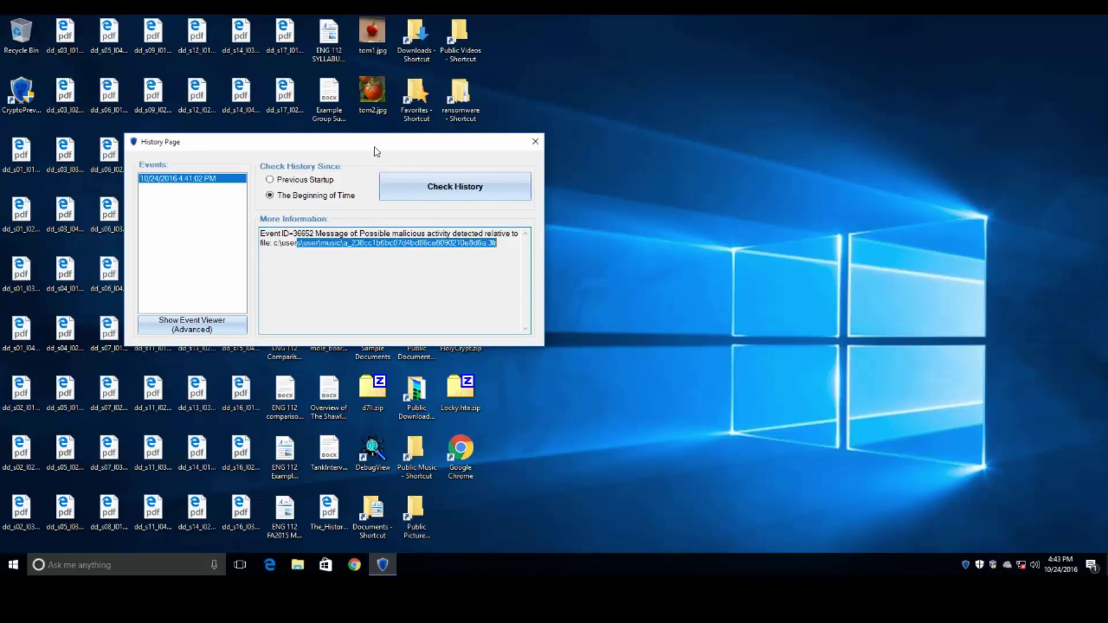
pyautogui.moveTo(375, 148); pyautogui.dragTo(529, 209)
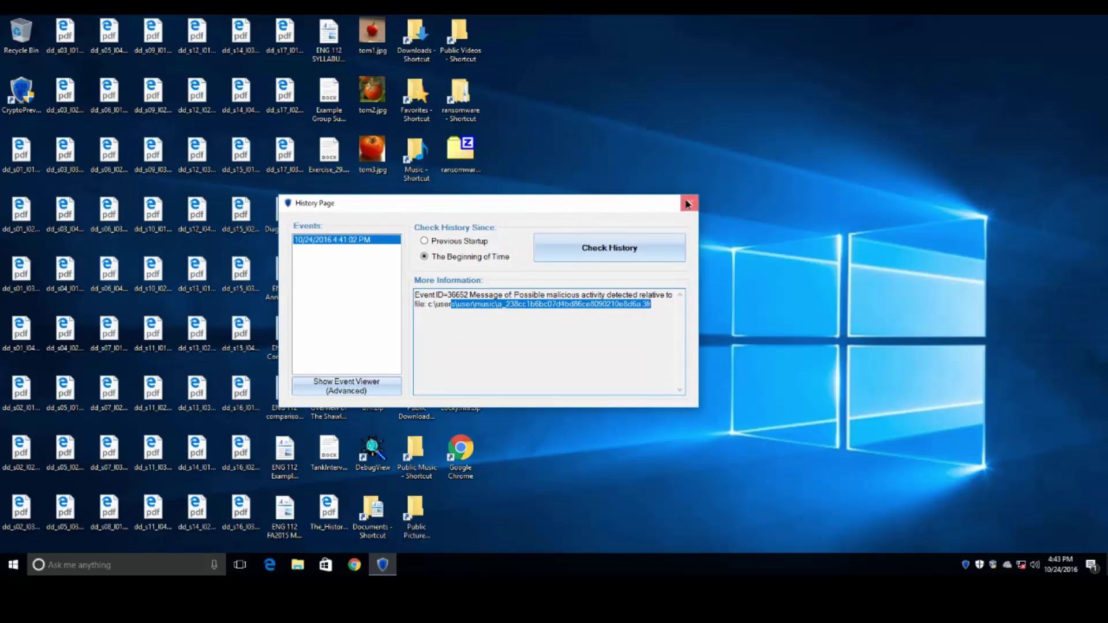
# - Close the alert history, then review the Documents folder's 76 intact files and close it
pyautogui.click(688, 203)
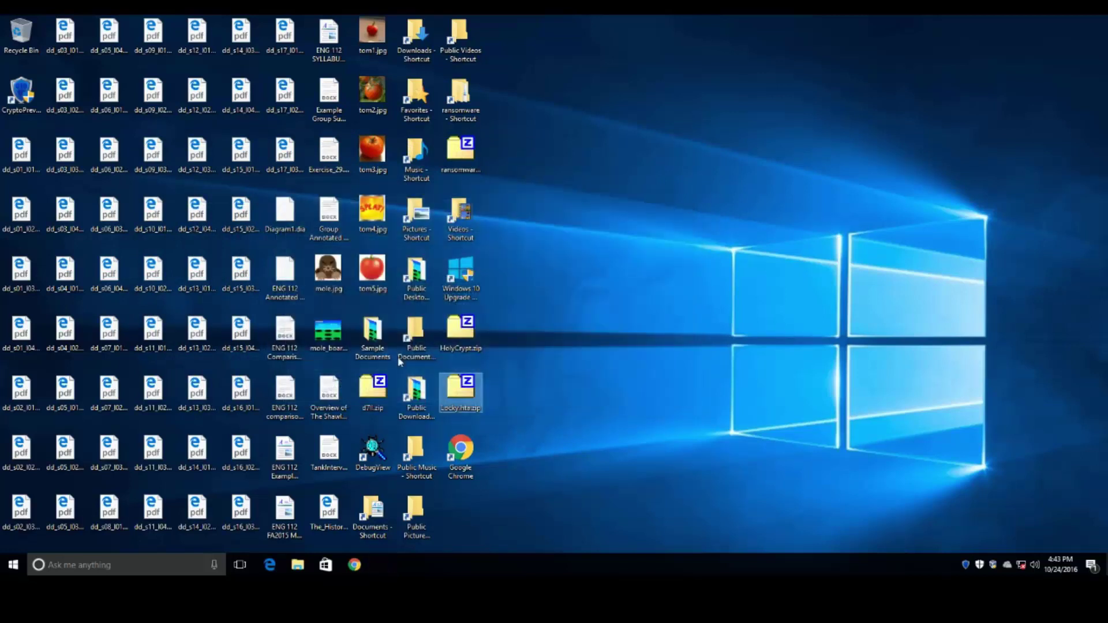
pyautogui.doubleClick(370, 526)
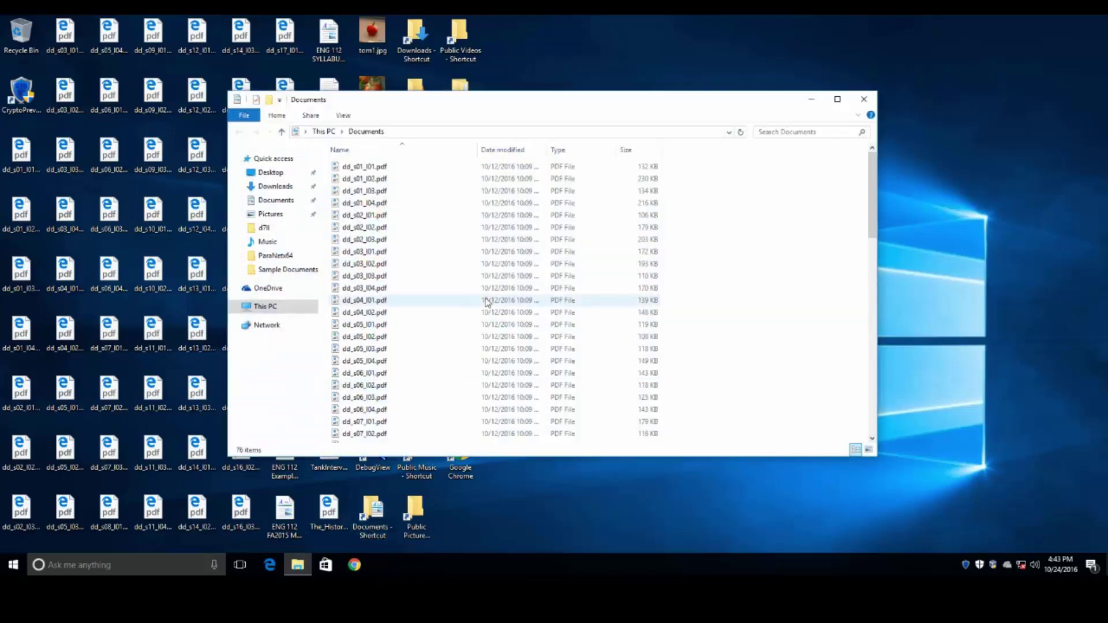
pyautogui.scroll(-15, 486, 303)
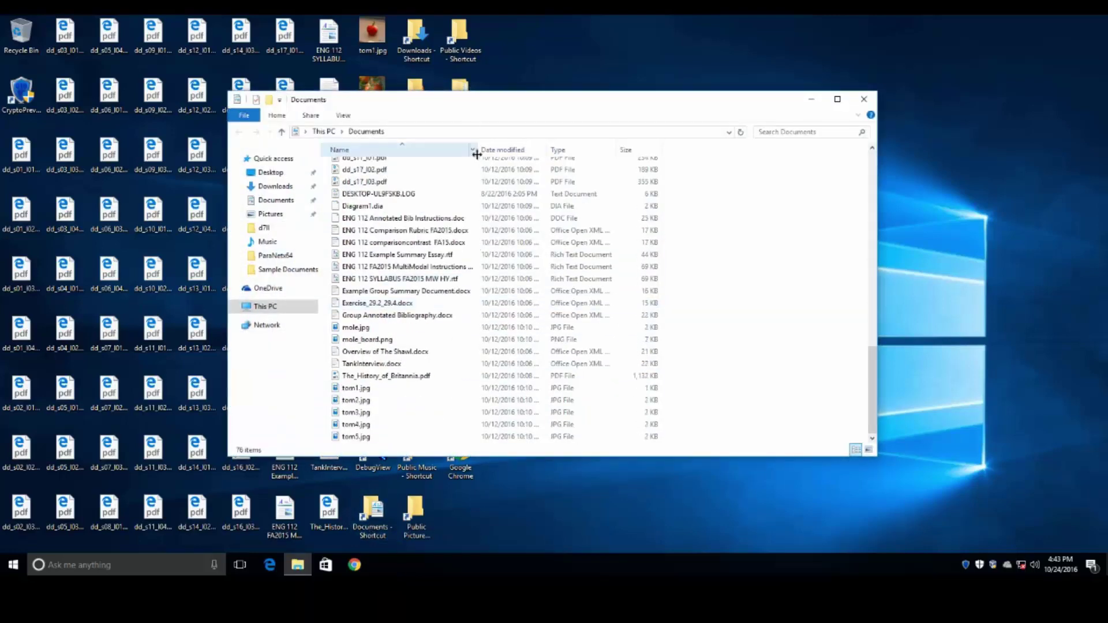
pyautogui.moveTo(476, 152); pyautogui.dragTo(568, 154)
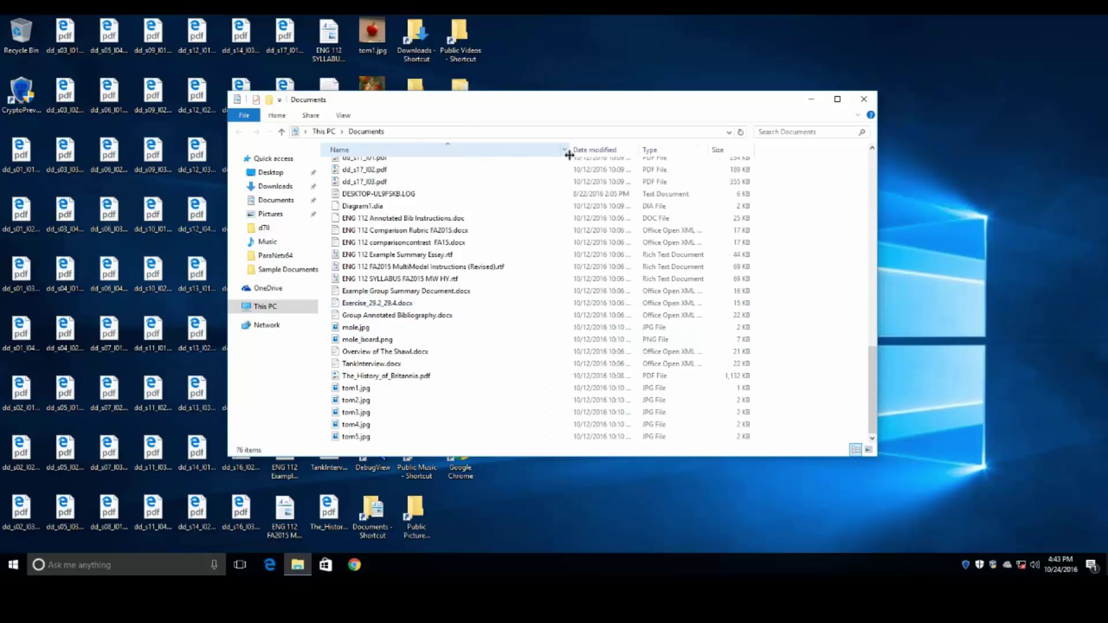
pyautogui.click(864, 99)
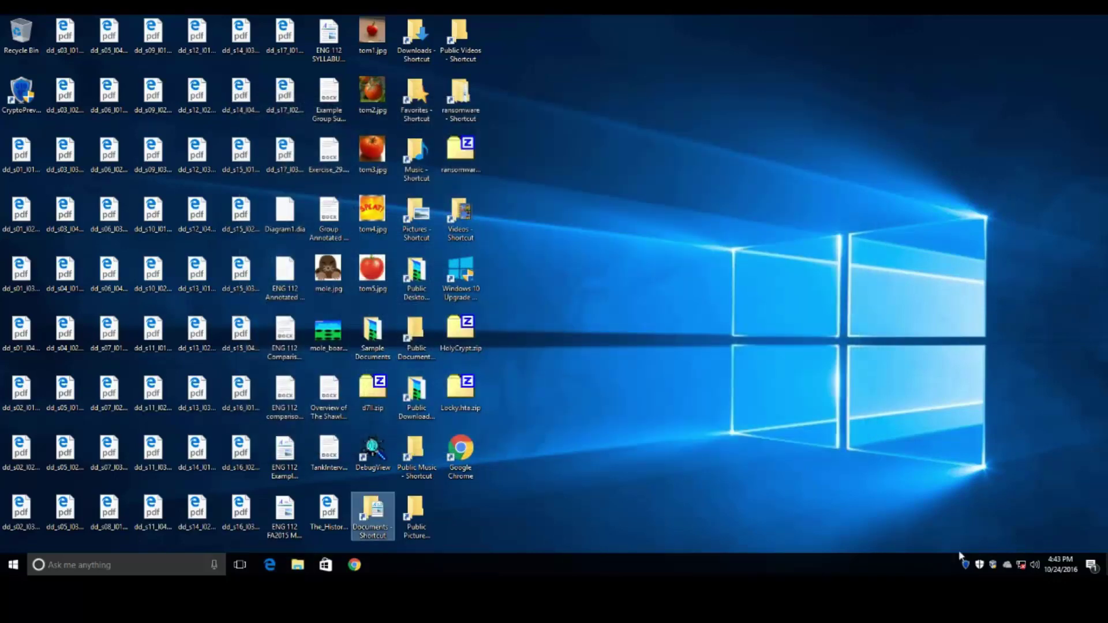
# - Recheck CryptoPrevent history from The Beginning of Time, mark the Music-folder path, then close it
pyautogui.rightClick(964, 564)
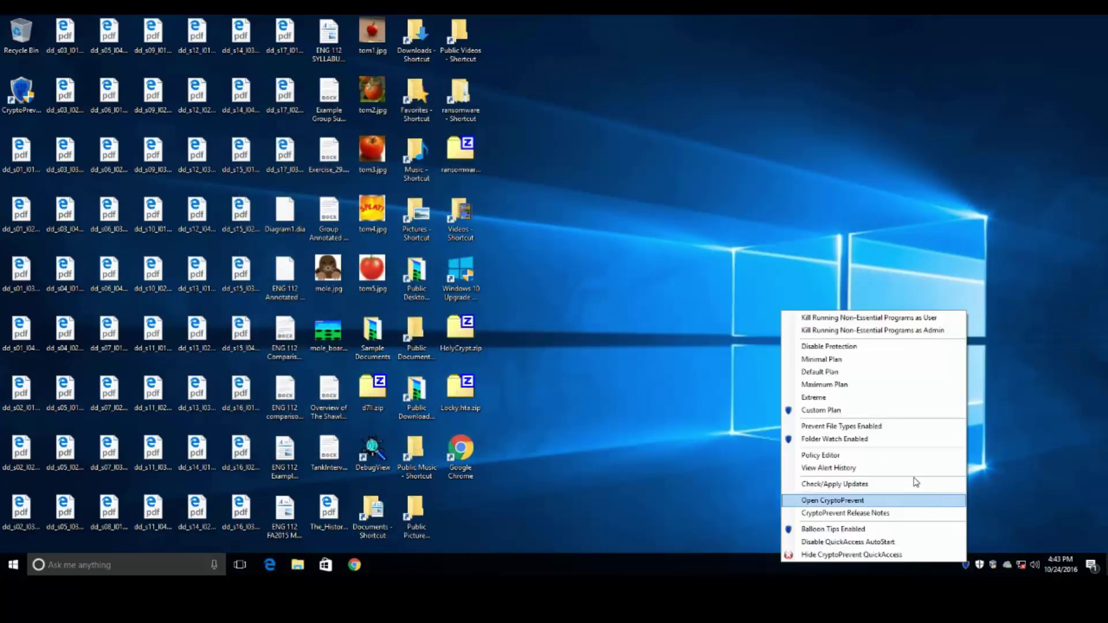
pyautogui.click(908, 456)
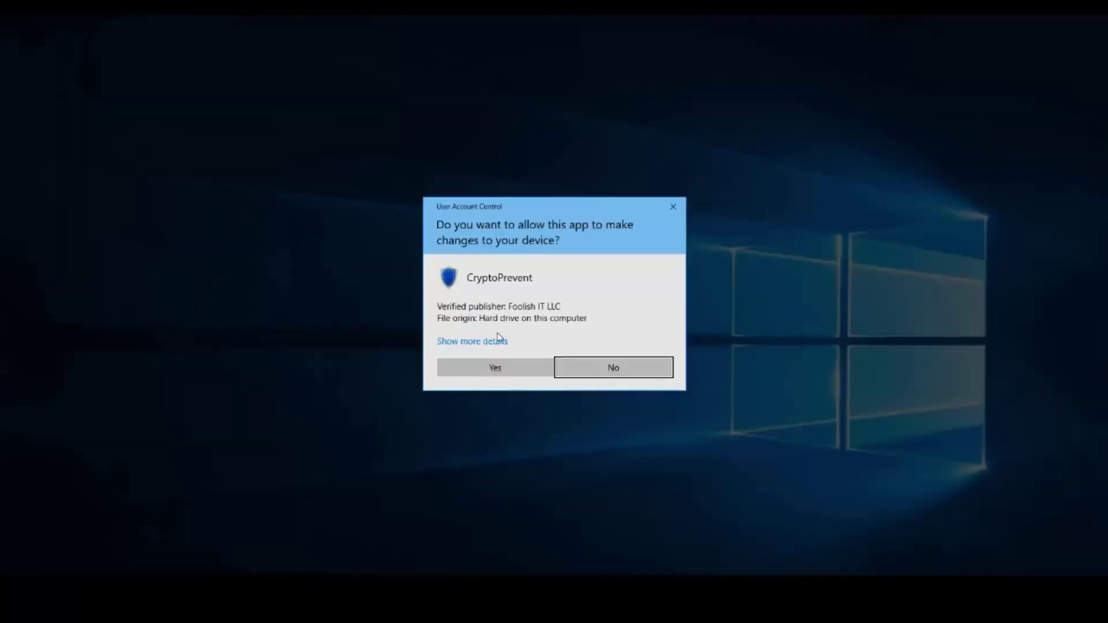
pyautogui.click(479, 369)
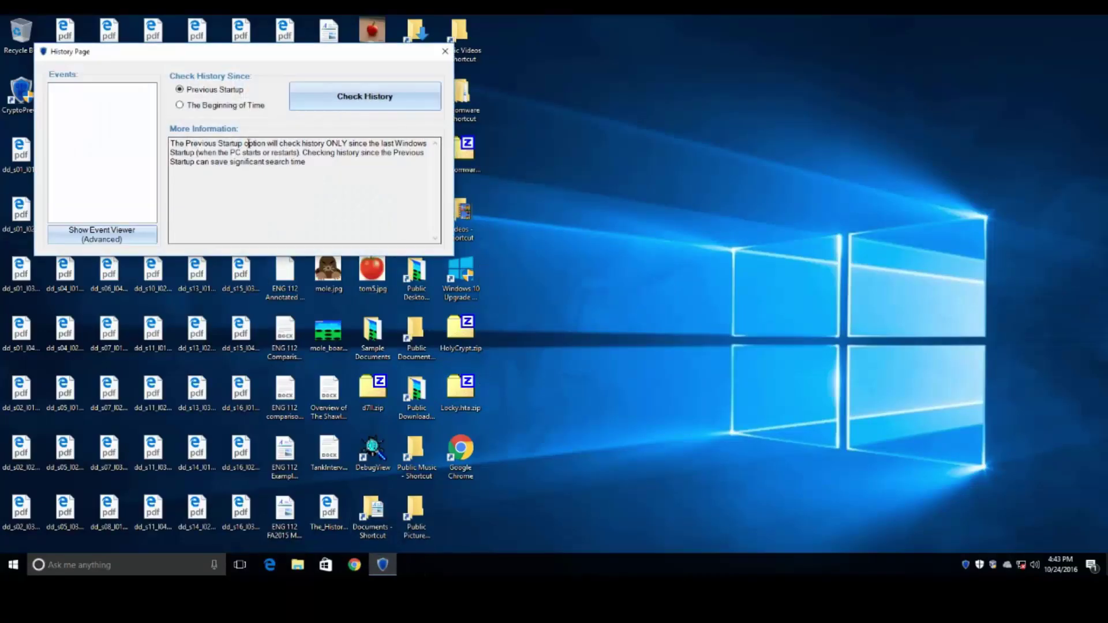
pyautogui.click(358, 102)
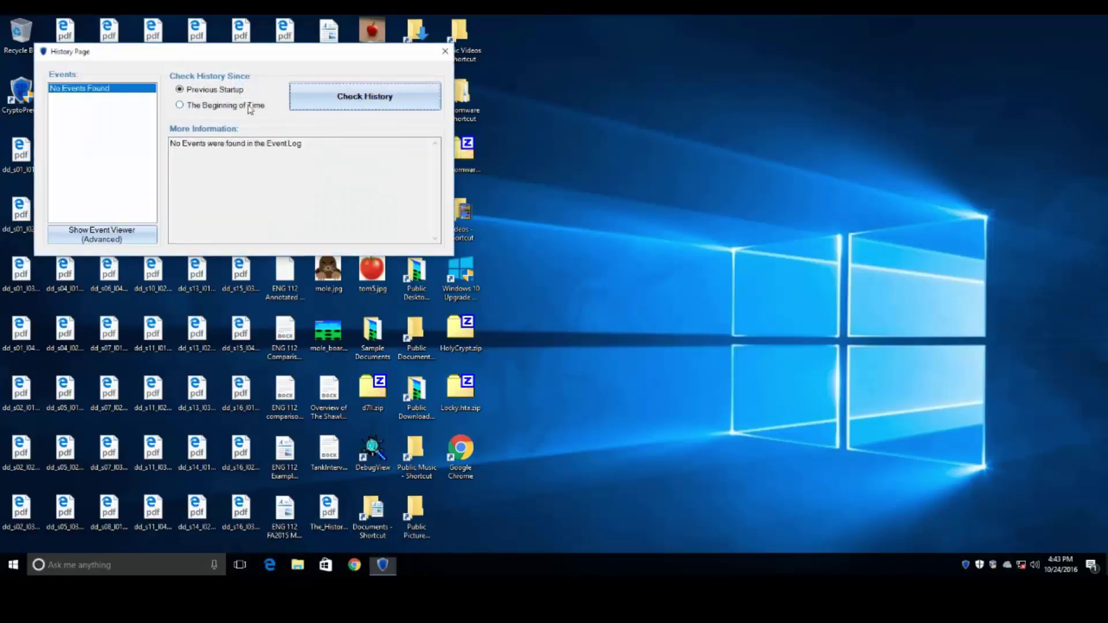
pyautogui.click(248, 106)
pyautogui.click(347, 98)
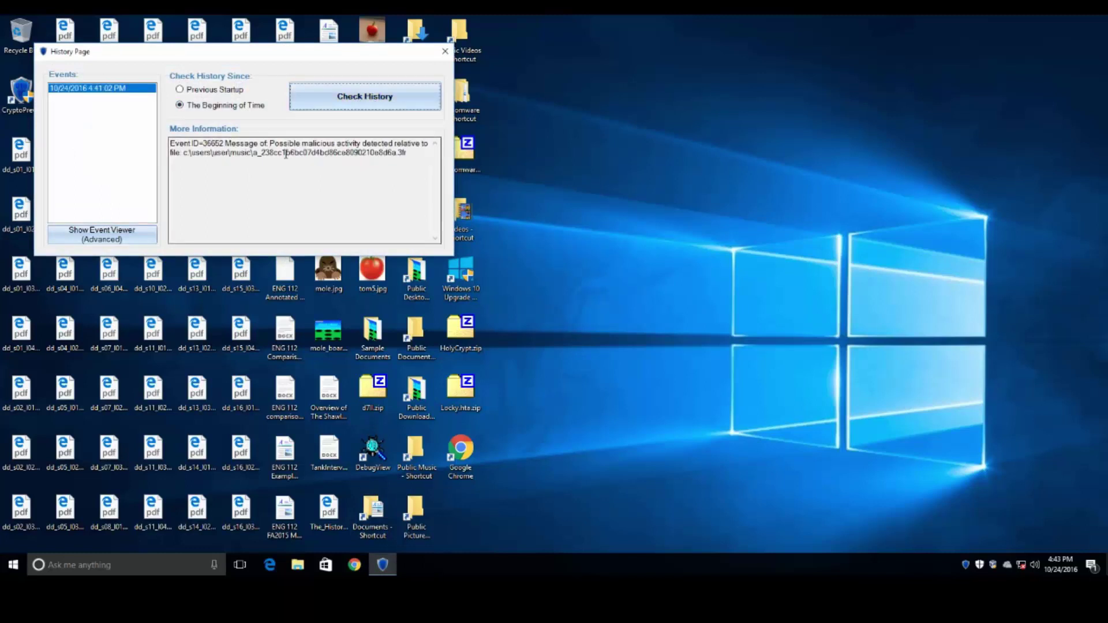
pyautogui.moveTo(253, 152); pyautogui.dragTo(195, 152)
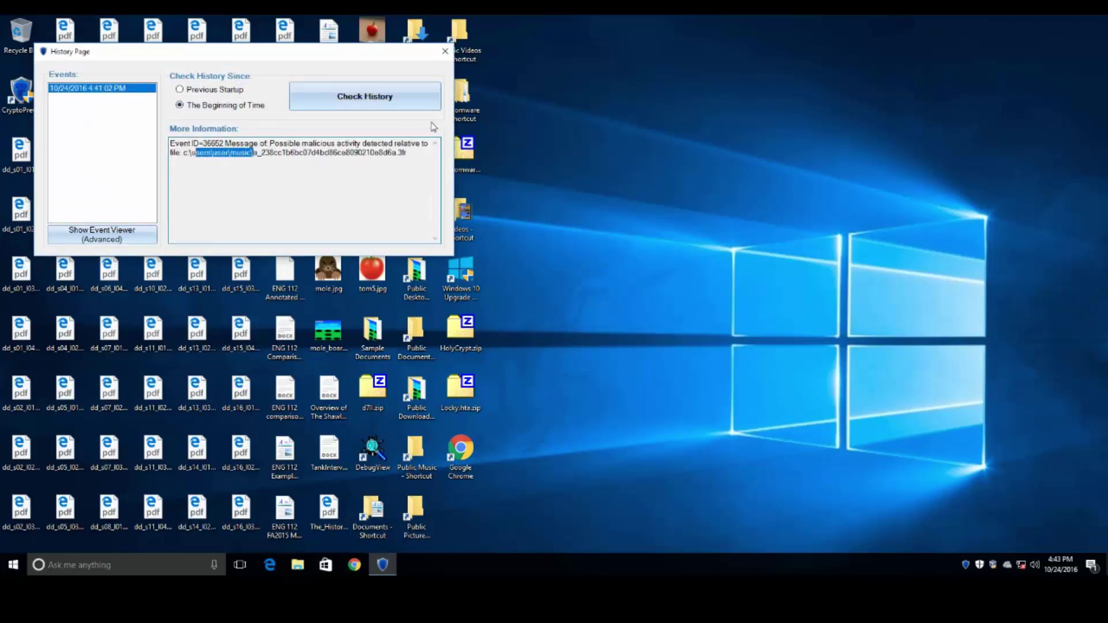
pyautogui.click(445, 51)
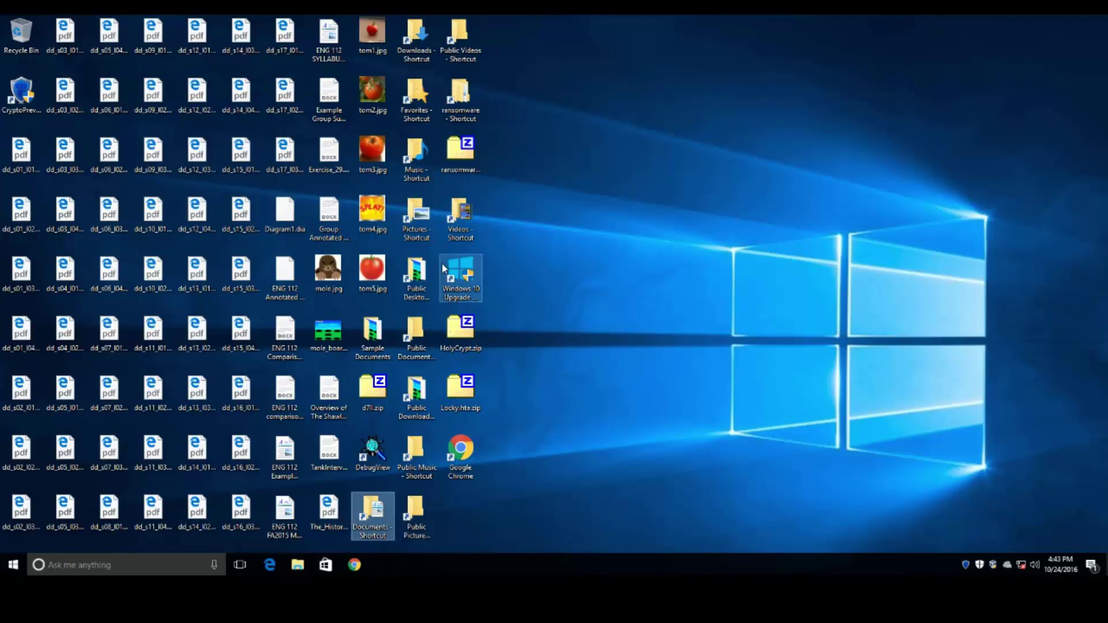
# - Open the Music folder and inspect the _DECRYPT_INFO_bbdpzwv.html note and encrypted files
pyautogui.doubleClick(419, 172)
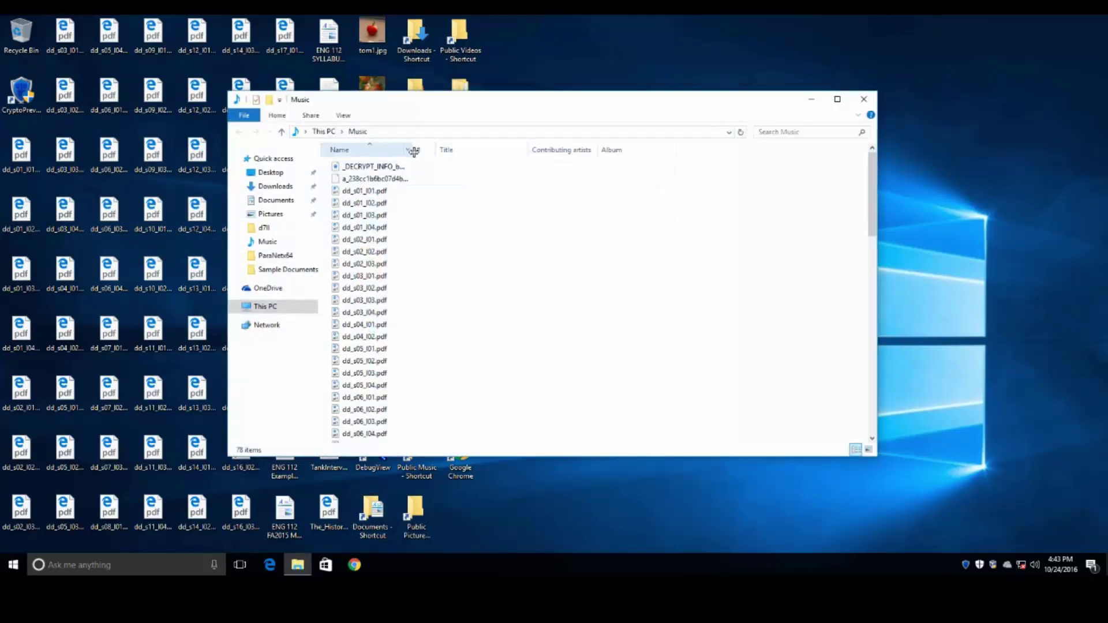
pyautogui.moveTo(413, 151); pyautogui.dragTo(642, 152)
pyautogui.click(406, 169)
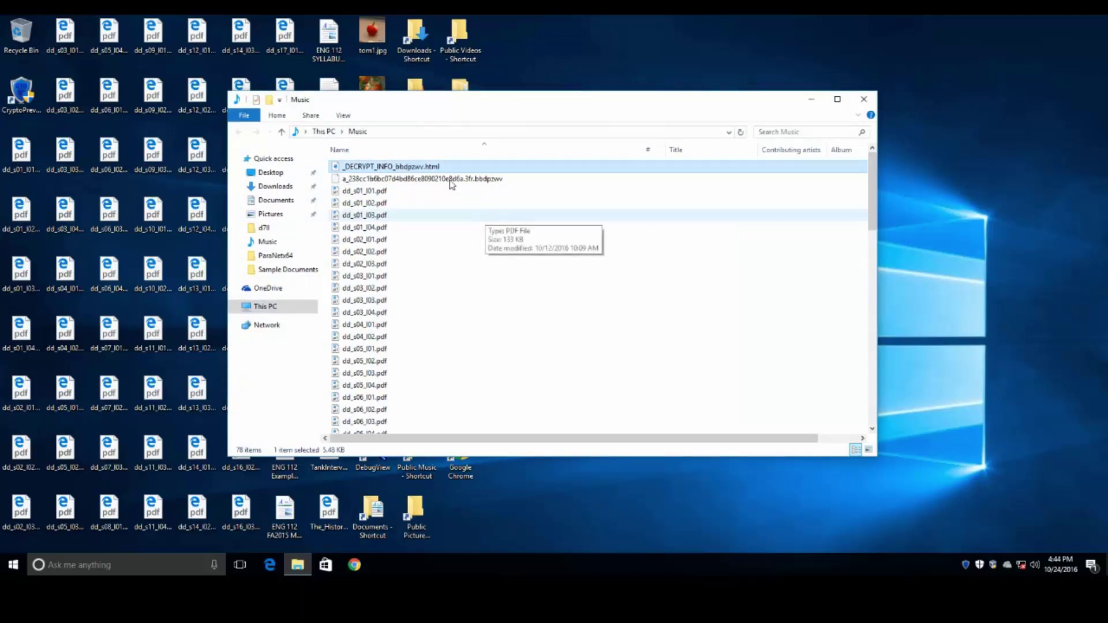
pyautogui.click(445, 180)
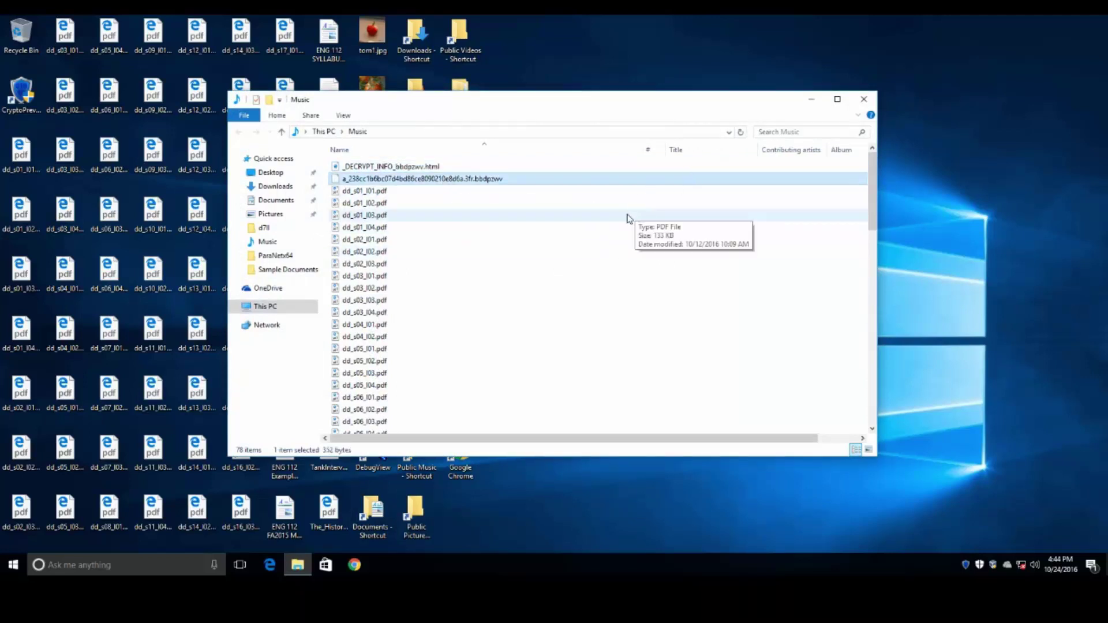
pyautogui.scroll(-18, 629, 218)
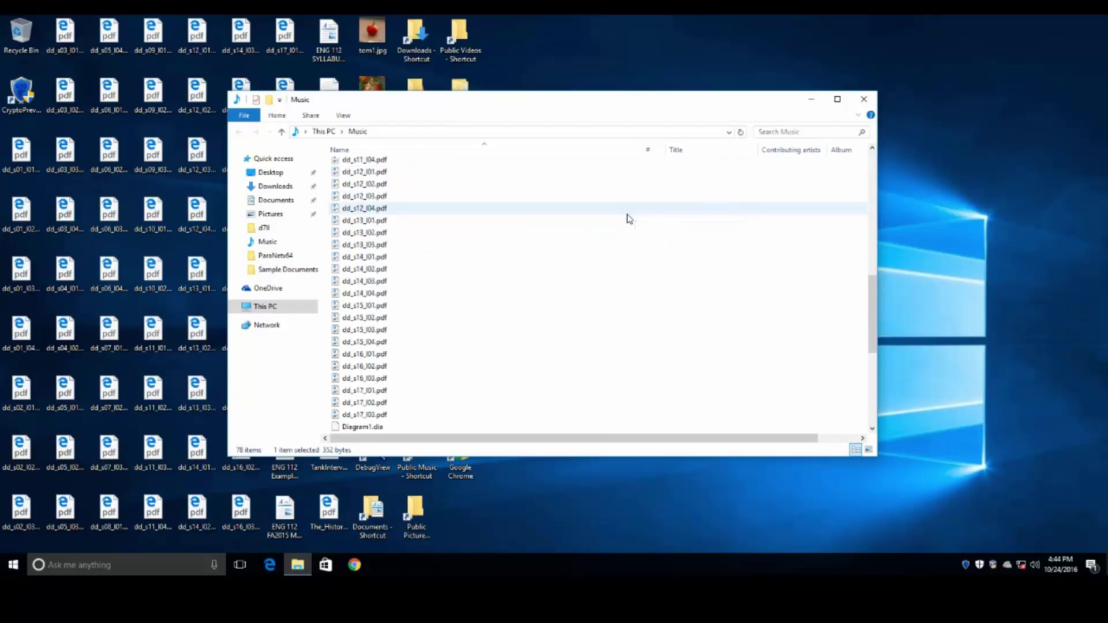
pyautogui.click(504, 306)
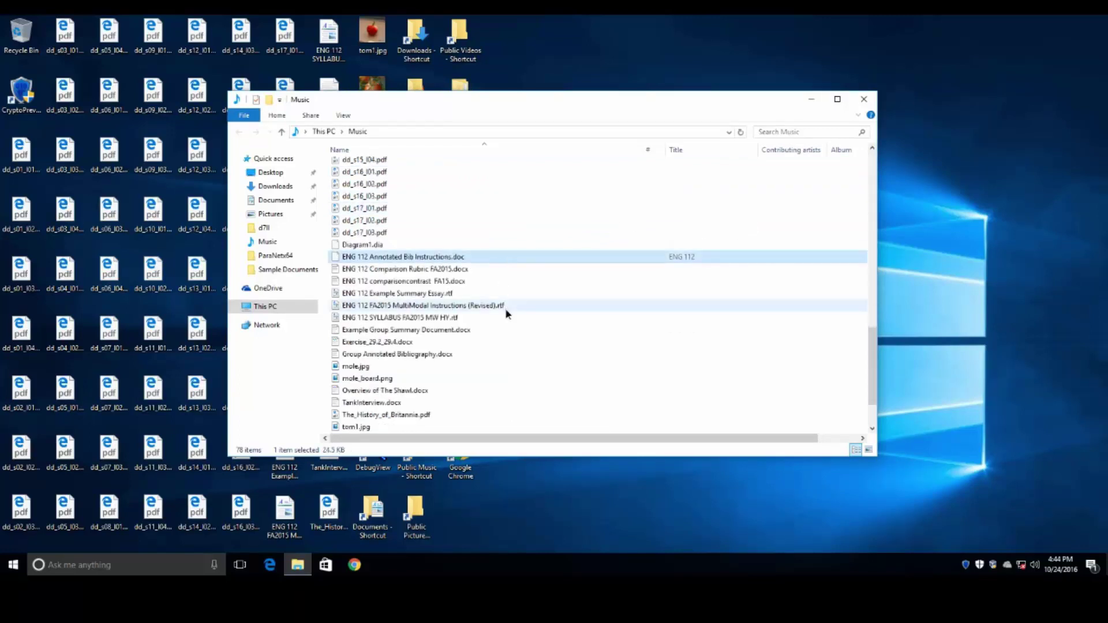
# - Open Example Group Summary Document.docx in WordPad to confirm it works, then close it
pyautogui.click(509, 332)
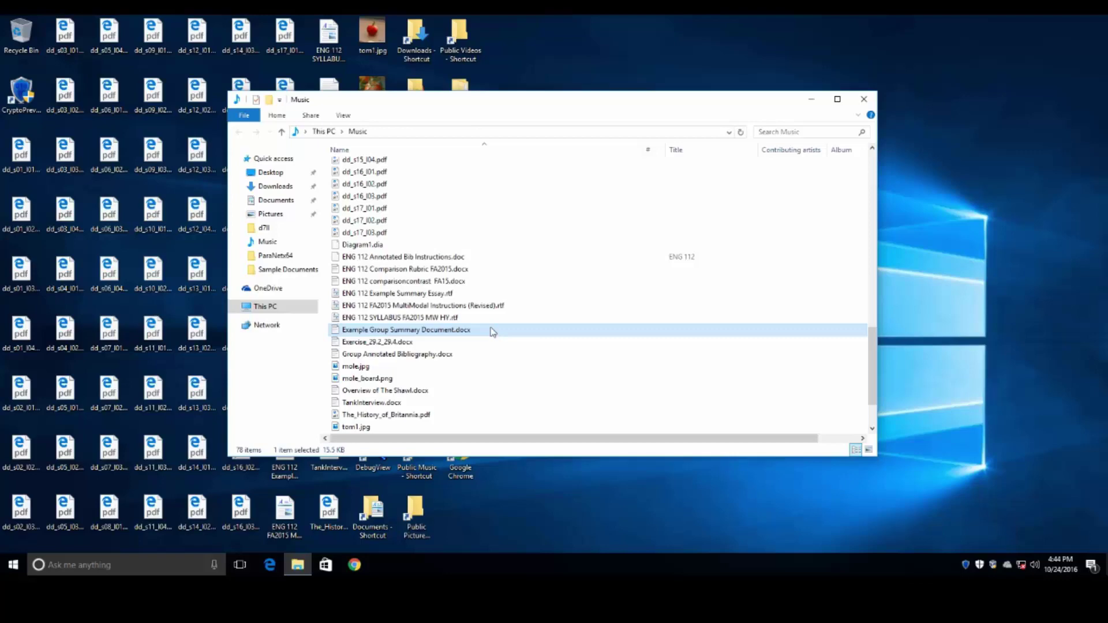
pyautogui.doubleClick(490, 329)
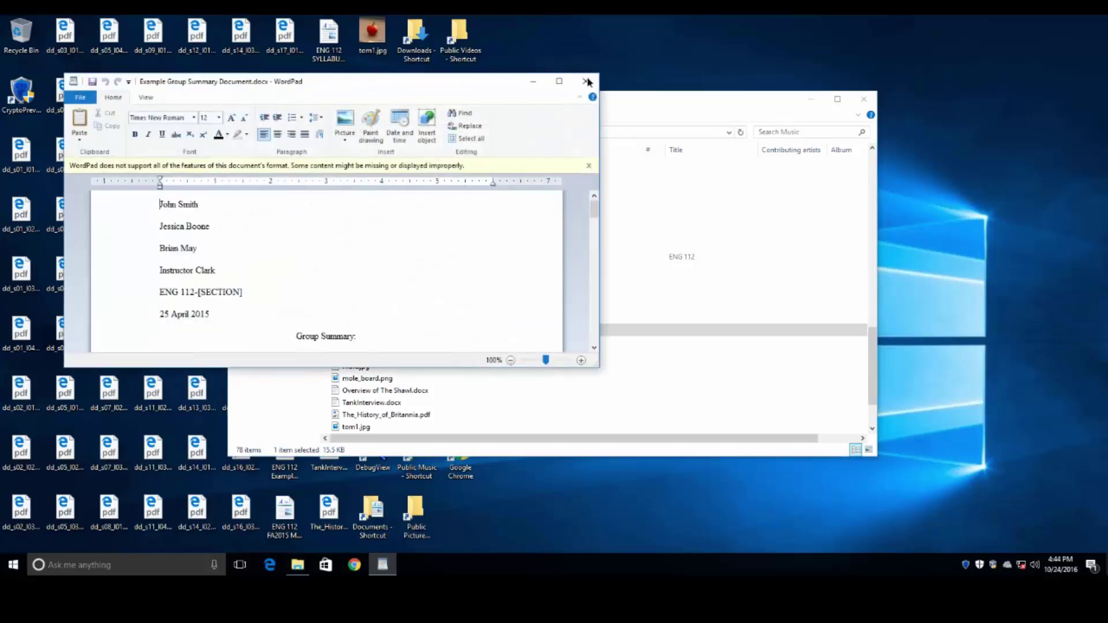
pyautogui.click(585, 81)
pyautogui.scroll(-2, 571, 243)
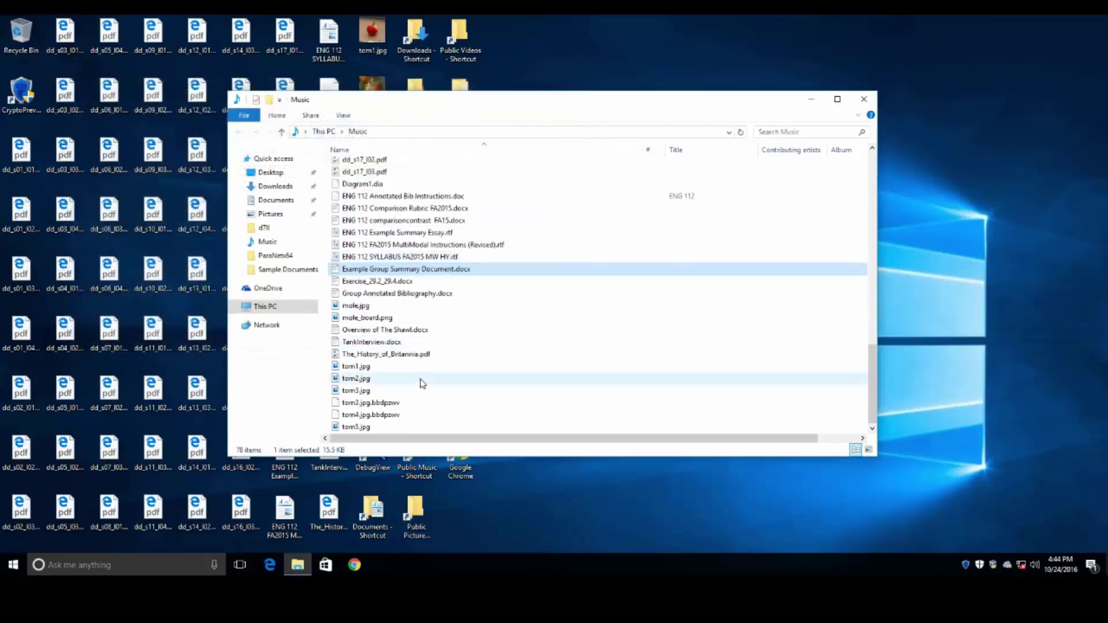
pyautogui.doubleClick(420, 379)
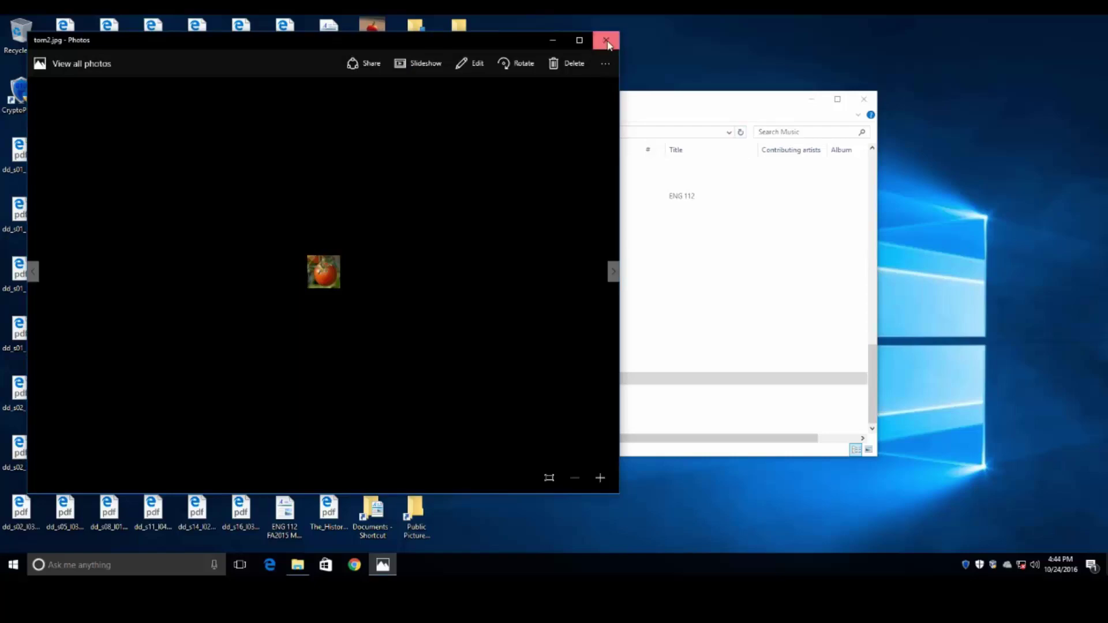
pyautogui.click(604, 41)
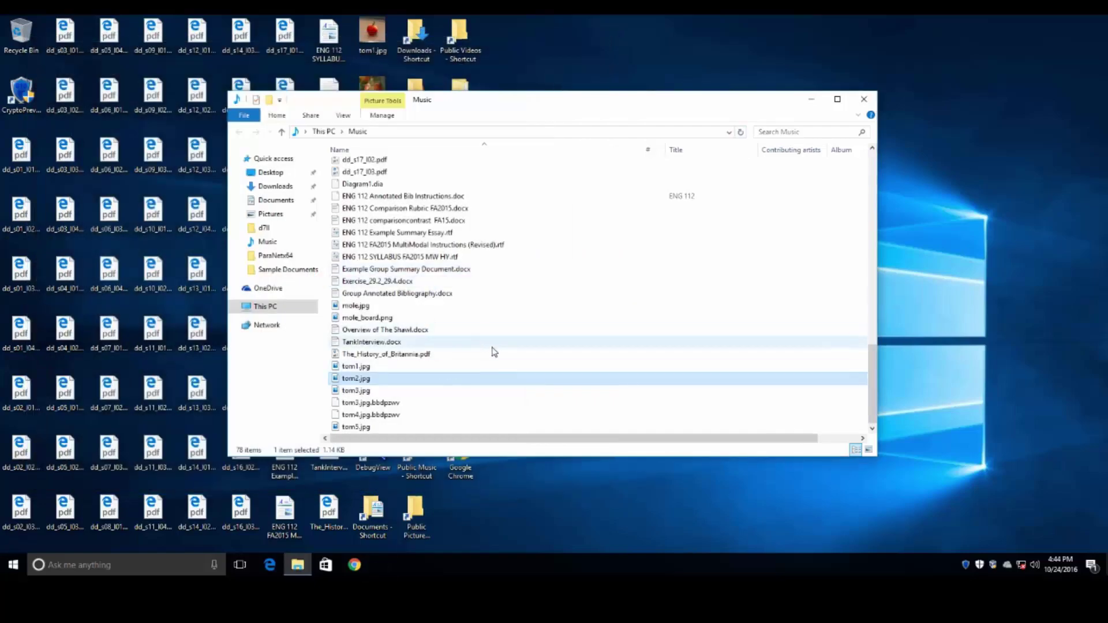
pyautogui.click(407, 403)
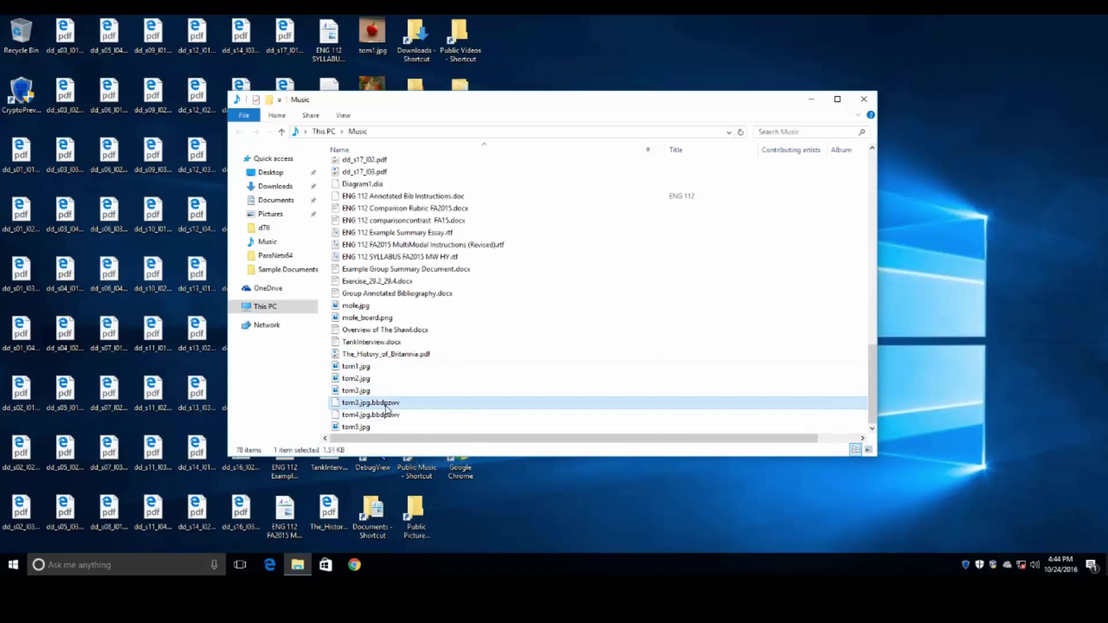
pyautogui.keyDown('shift'); pyautogui.click(435, 414); pyautogui.keyUp('shift')
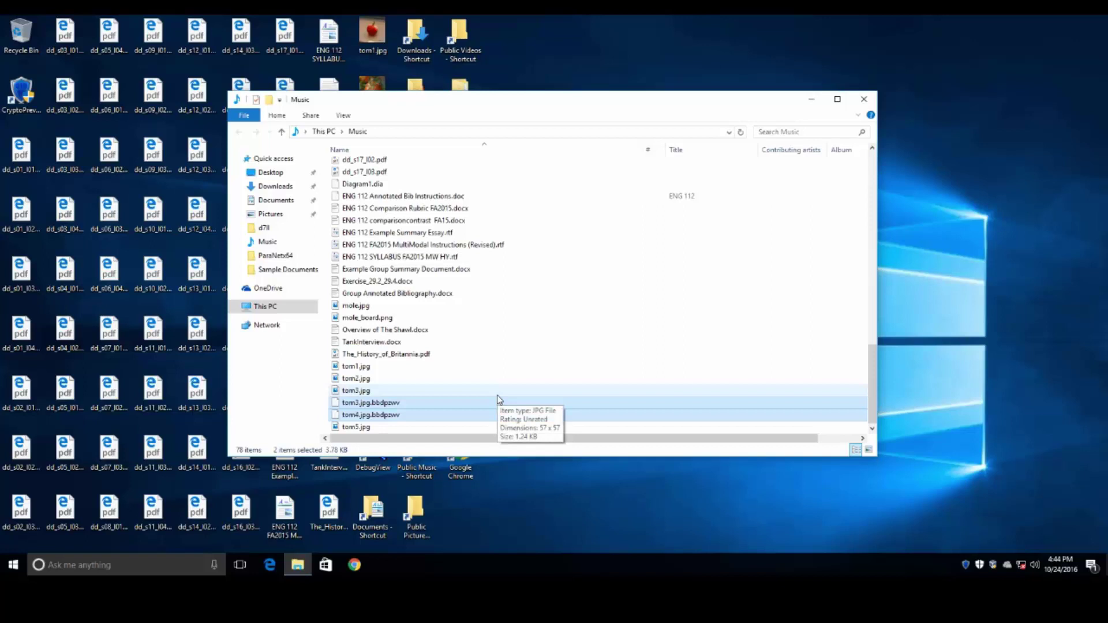
pyautogui.click(391, 391)
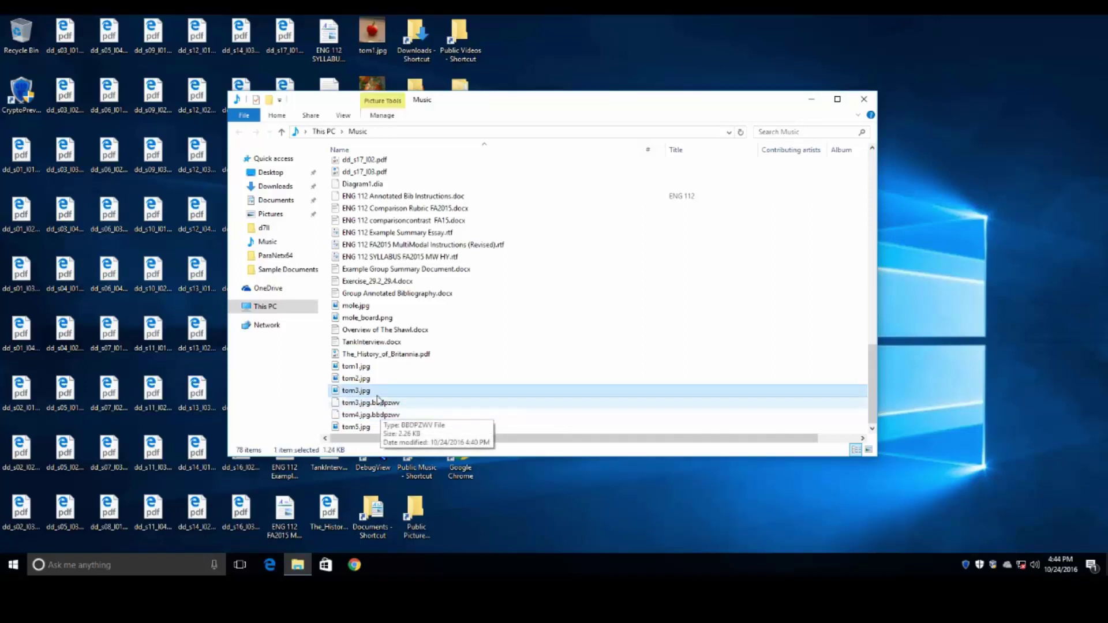
pyautogui.click(381, 404)
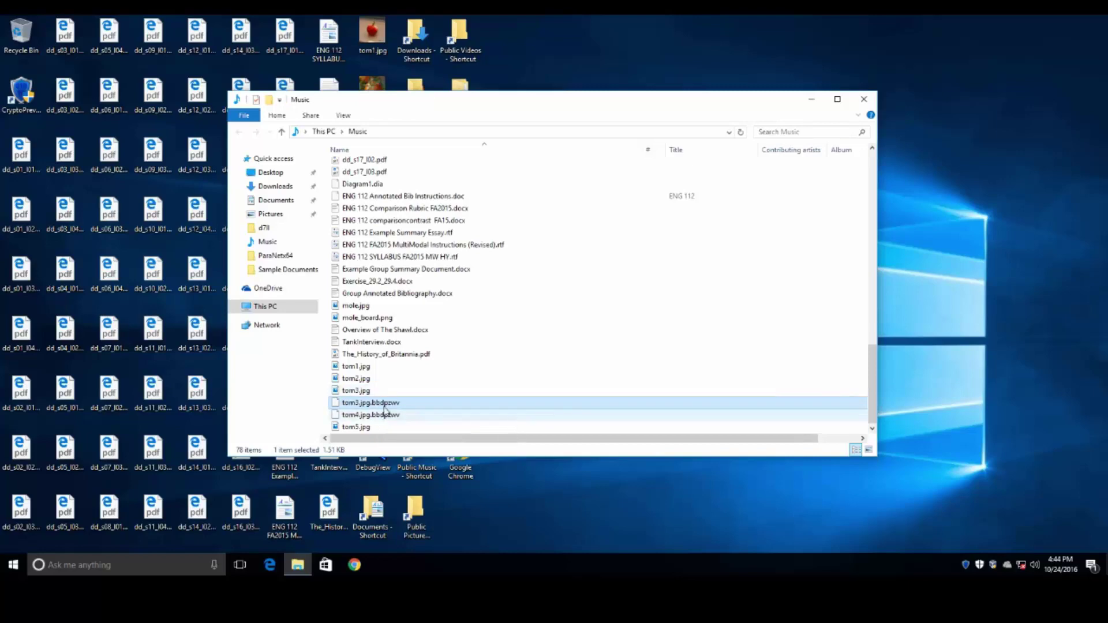
pyautogui.doubleClick(361, 390)
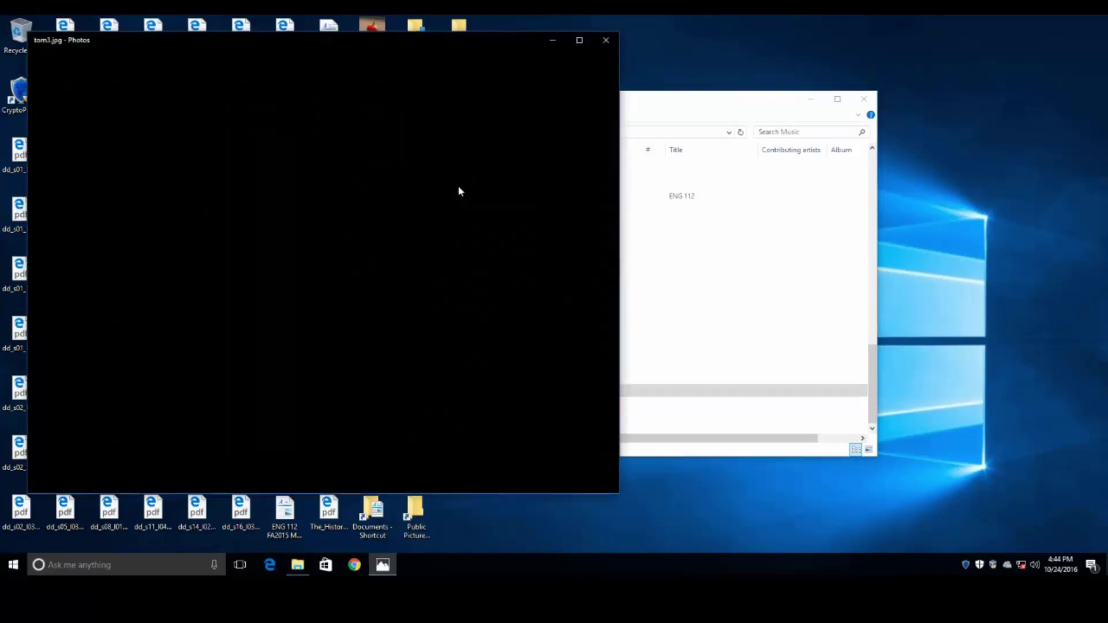
pyautogui.click(605, 40)
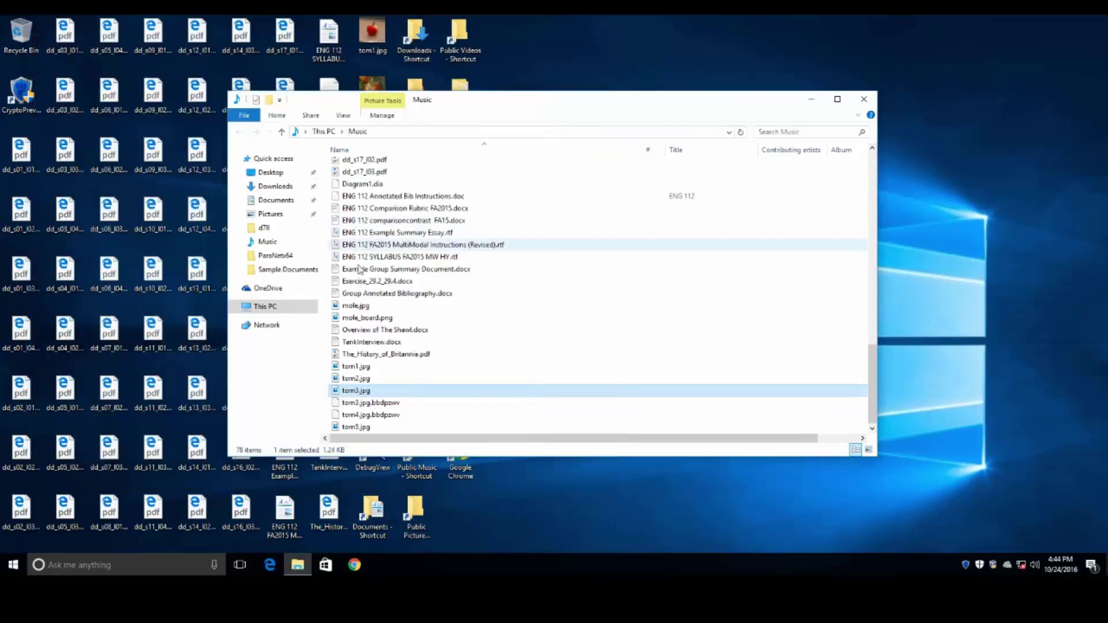
pyautogui.click(379, 415)
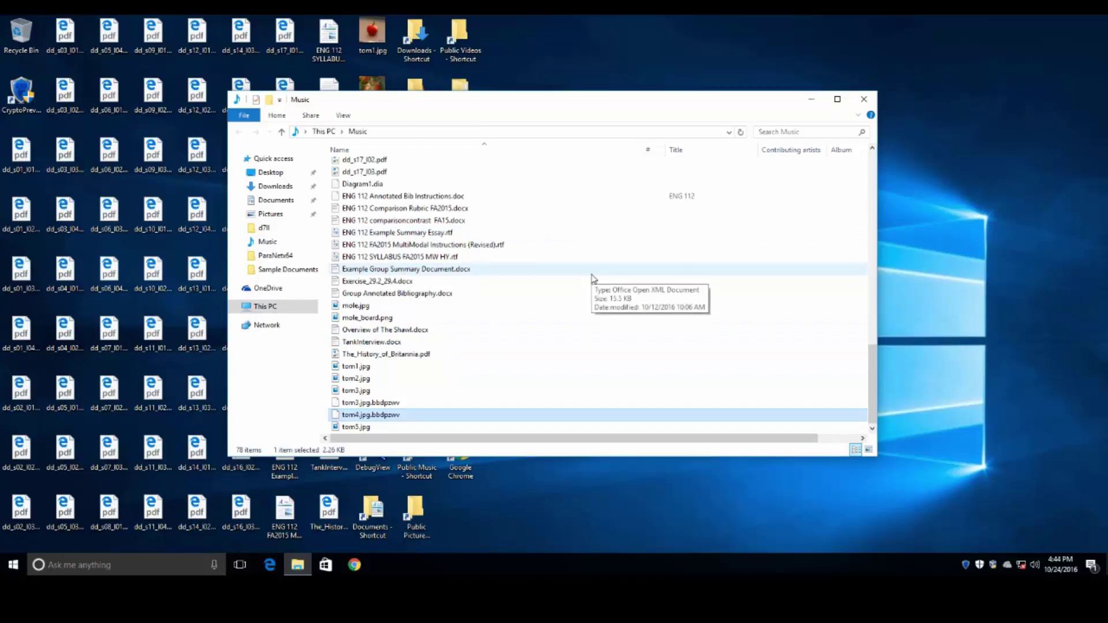
pyautogui.scroll(15, 593, 279)
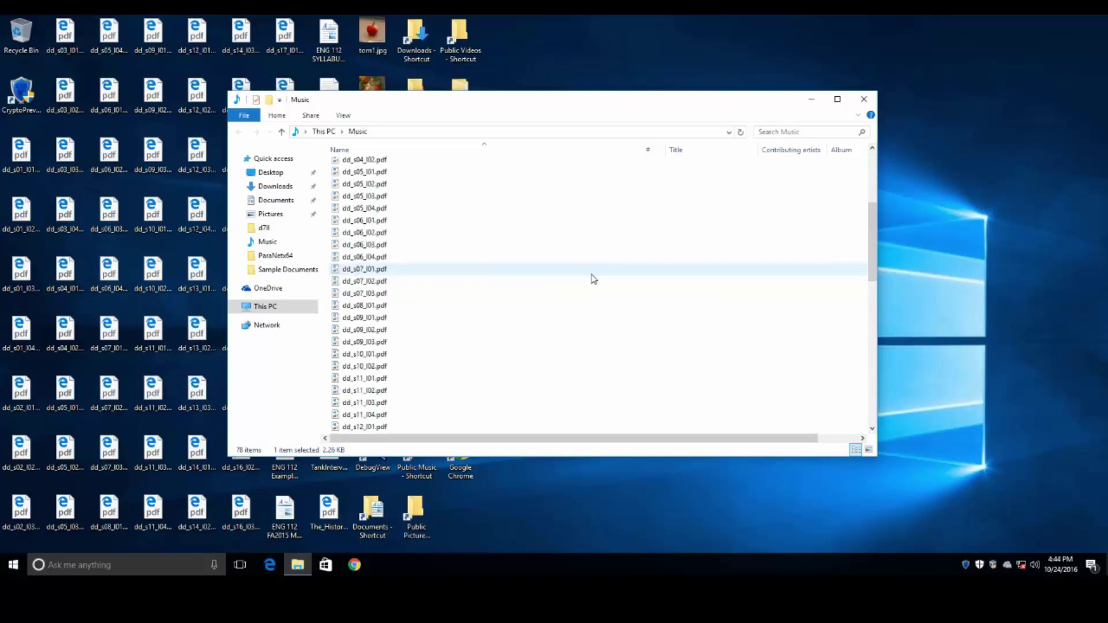
pyautogui.scroll(-10, 594, 279)
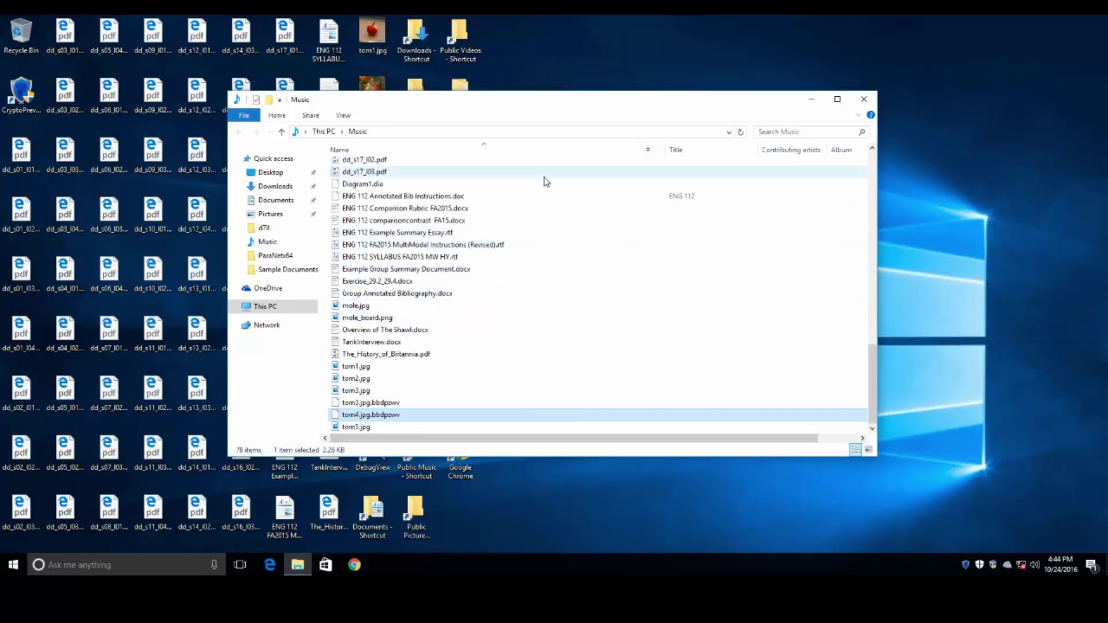
# - Close the Music window and check the Favorites folder's files are unencrypted
pyautogui.click(870, 104)
pyautogui.doubleClick(416, 99)
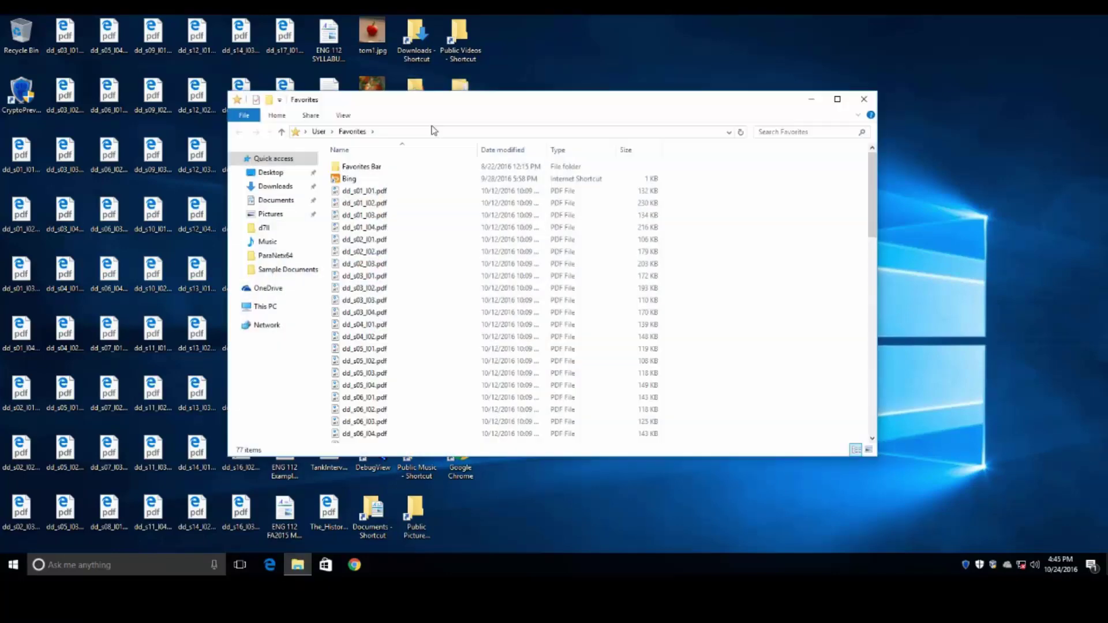
pyautogui.scroll(-18, 493, 177)
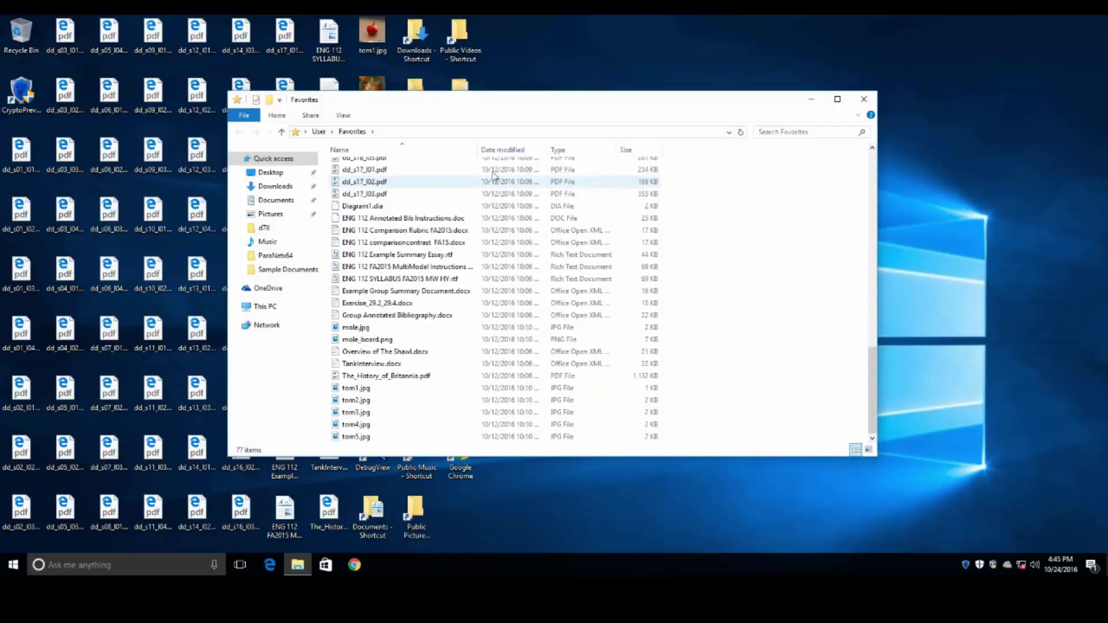
pyautogui.moveTo(477, 150); pyautogui.dragTo(597, 150)
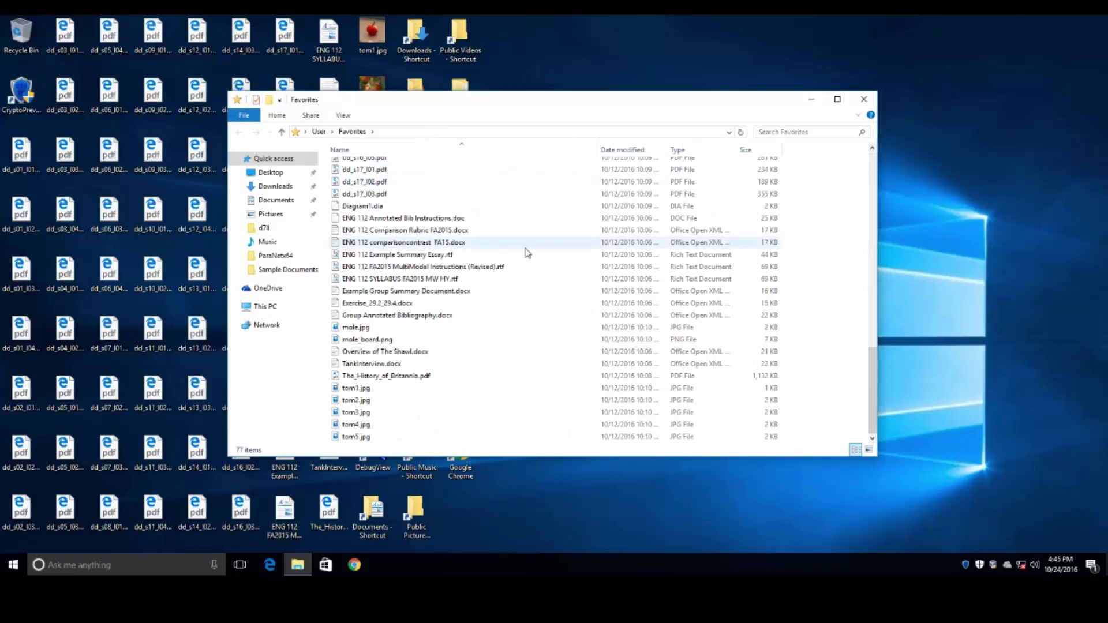
pyautogui.click(864, 100)
# - Scroll through the Downloads folder to confirm its files are intact, then close it
pyautogui.doubleClick(416, 34)
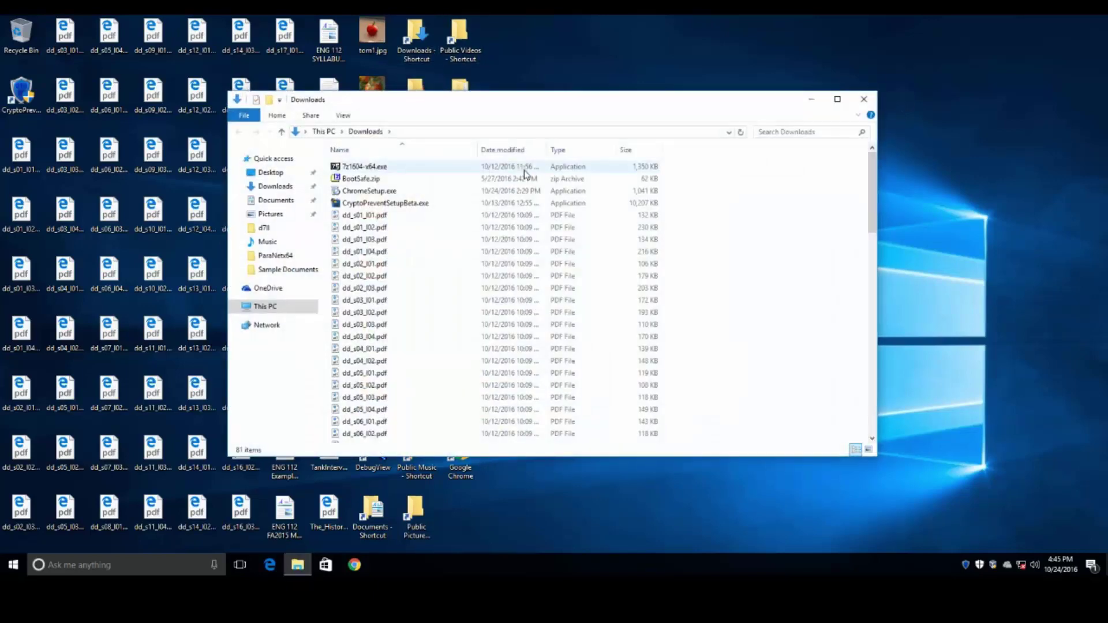
pyautogui.scroll(-13, 574, 228)
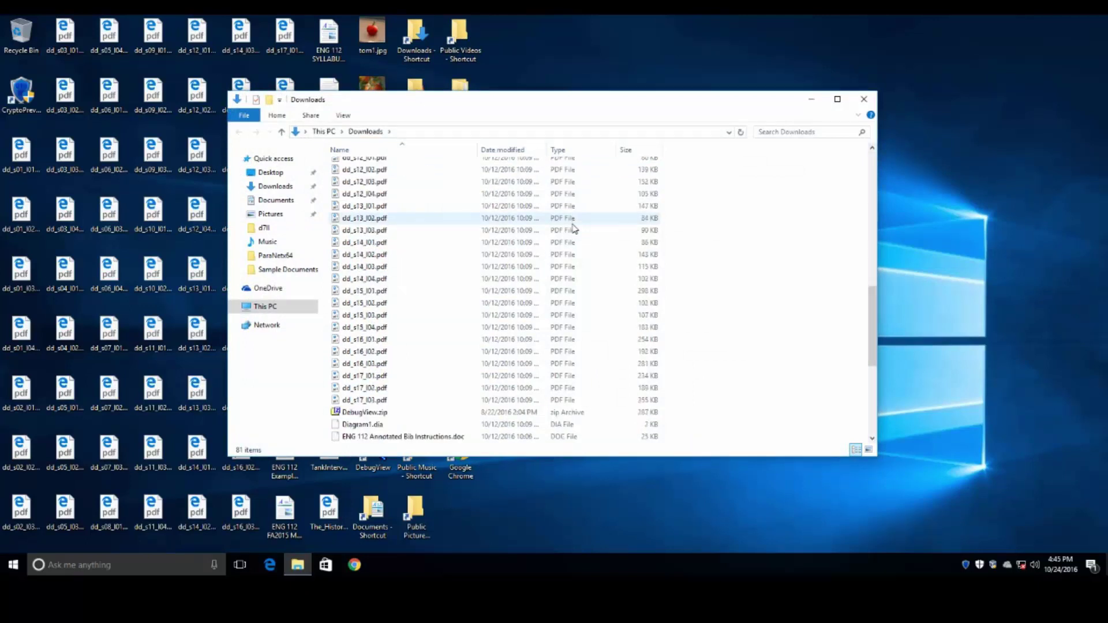
pyautogui.scroll(-4, 574, 228)
pyautogui.scroll(-1, 574, 228)
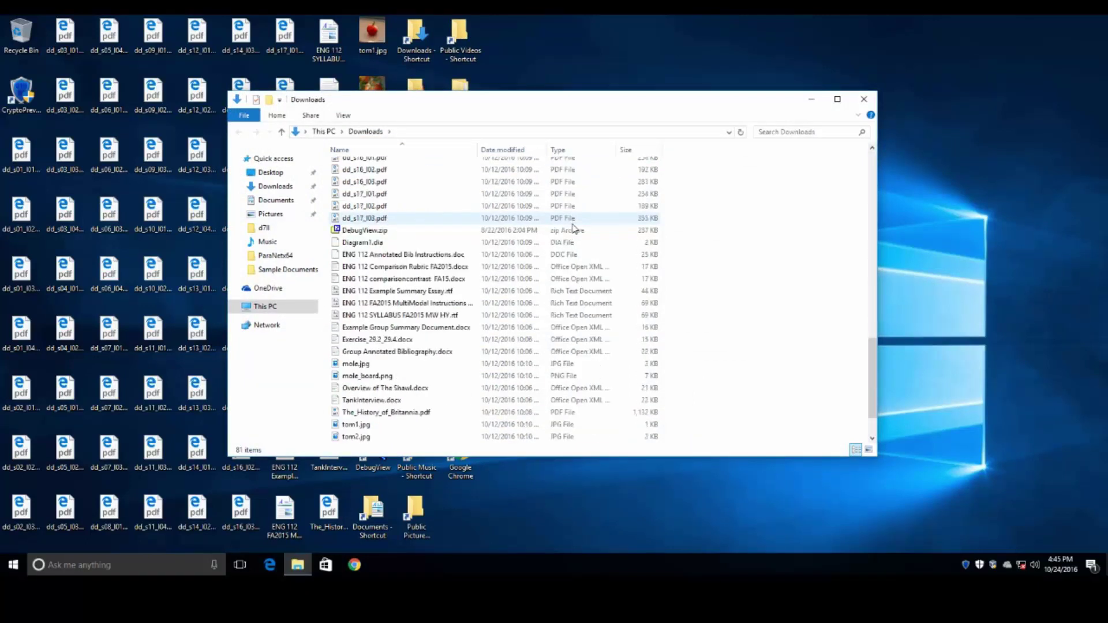
pyautogui.scroll(-2, 574, 228)
pyautogui.click(864, 100)
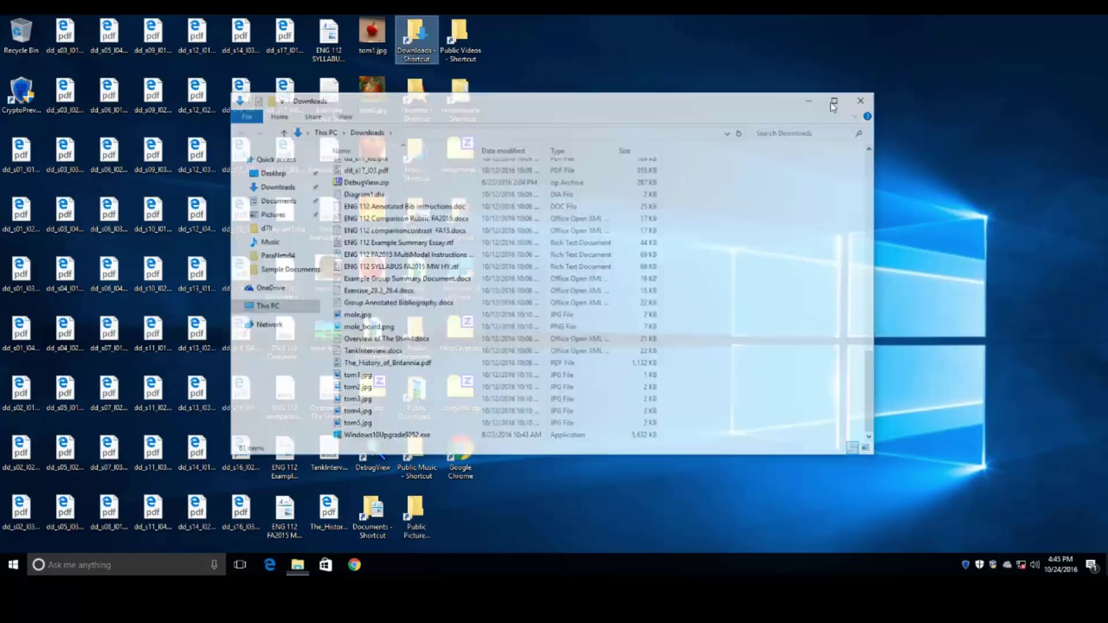
# - Check the Public Videos folder contents for encryption, then close it
pyautogui.doubleClick(460, 35)
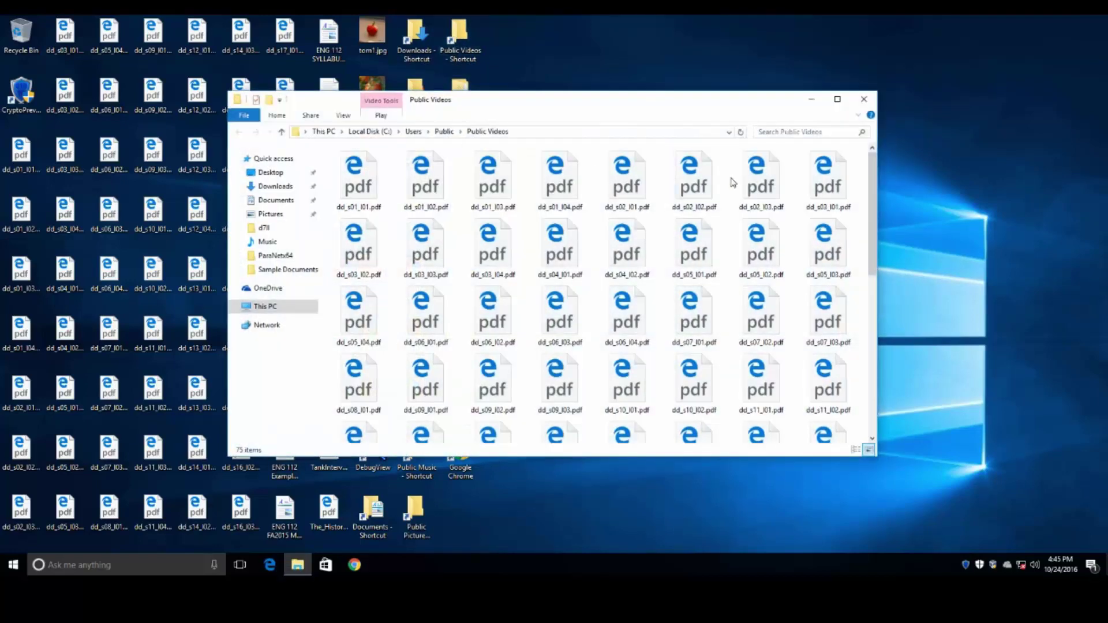
pyautogui.scroll(-5, 734, 190)
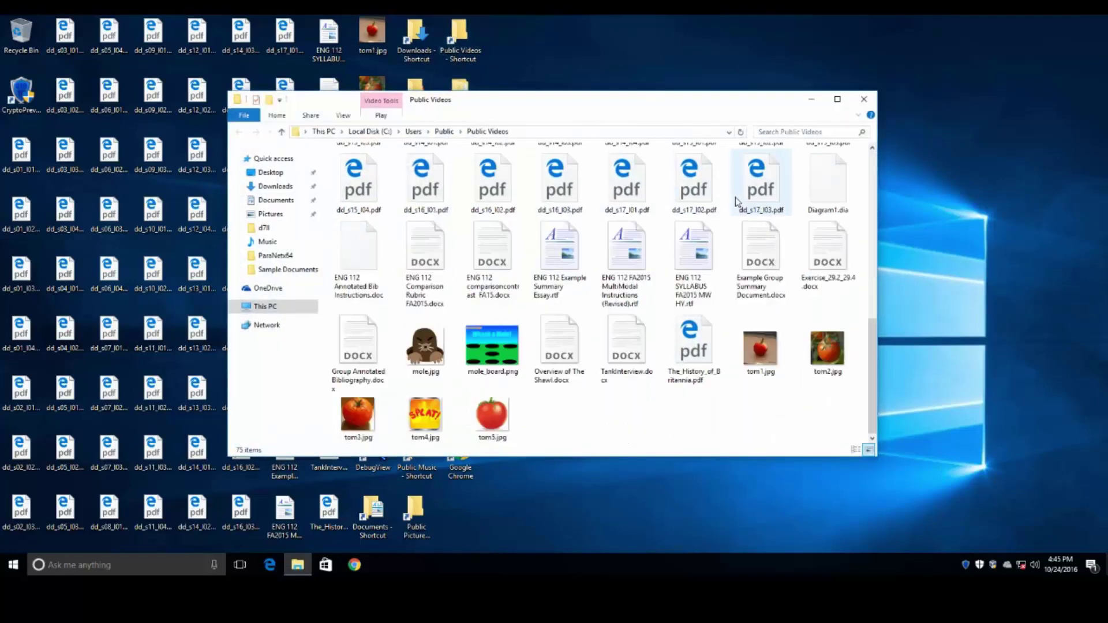
pyautogui.click(863, 99)
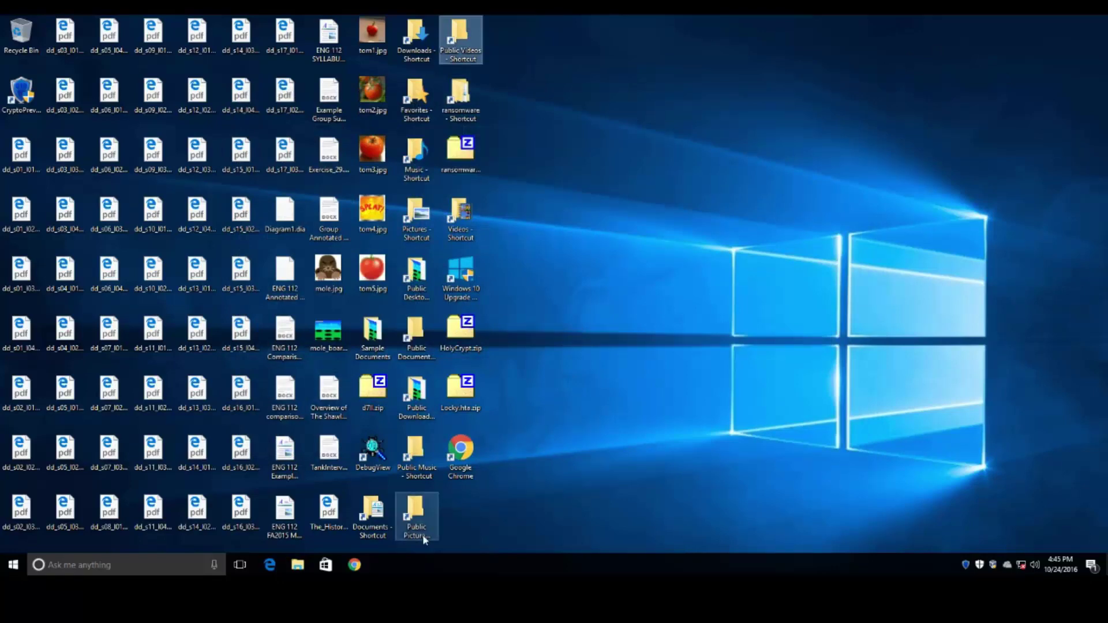
pyautogui.doubleClick(379, 536)
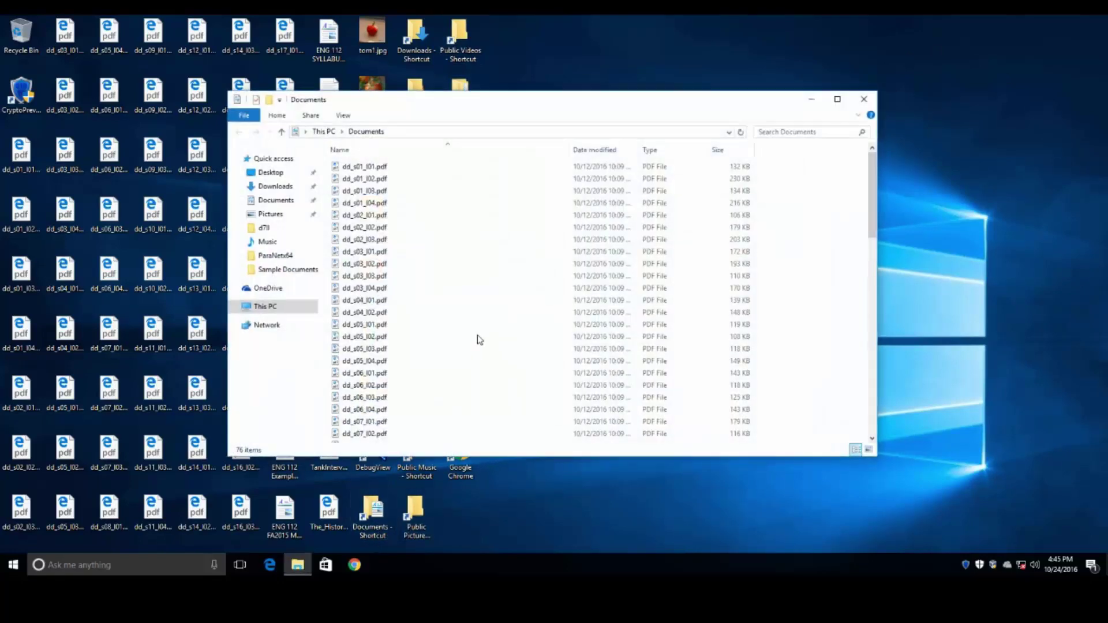
pyautogui.scroll(-12, 482, 332)
pyautogui.scroll(-6, 482, 332)
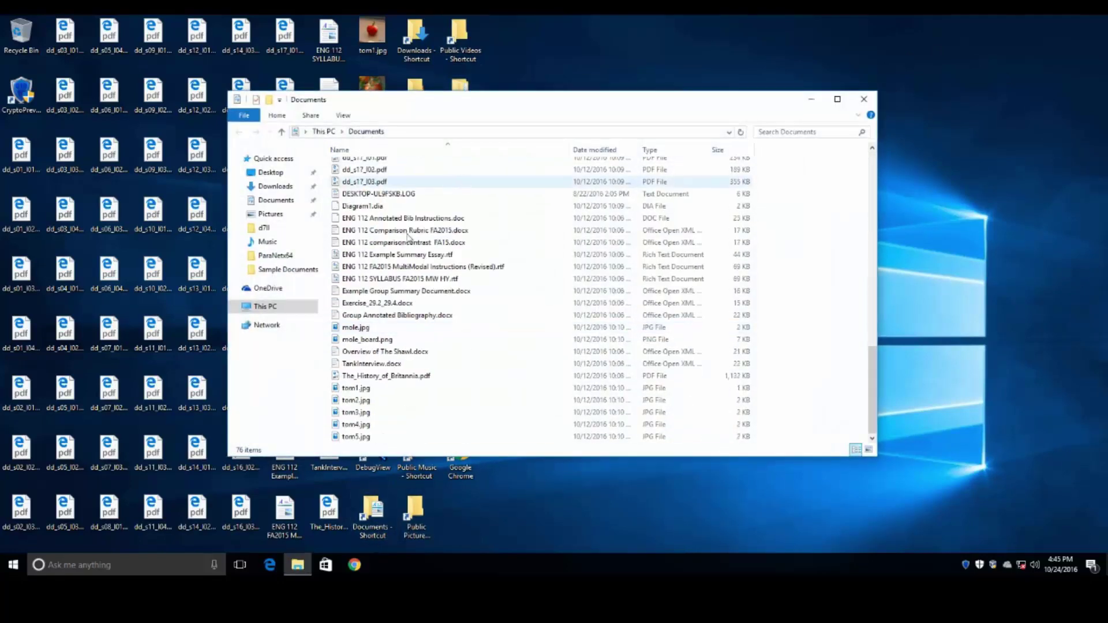
pyautogui.click(476, 244)
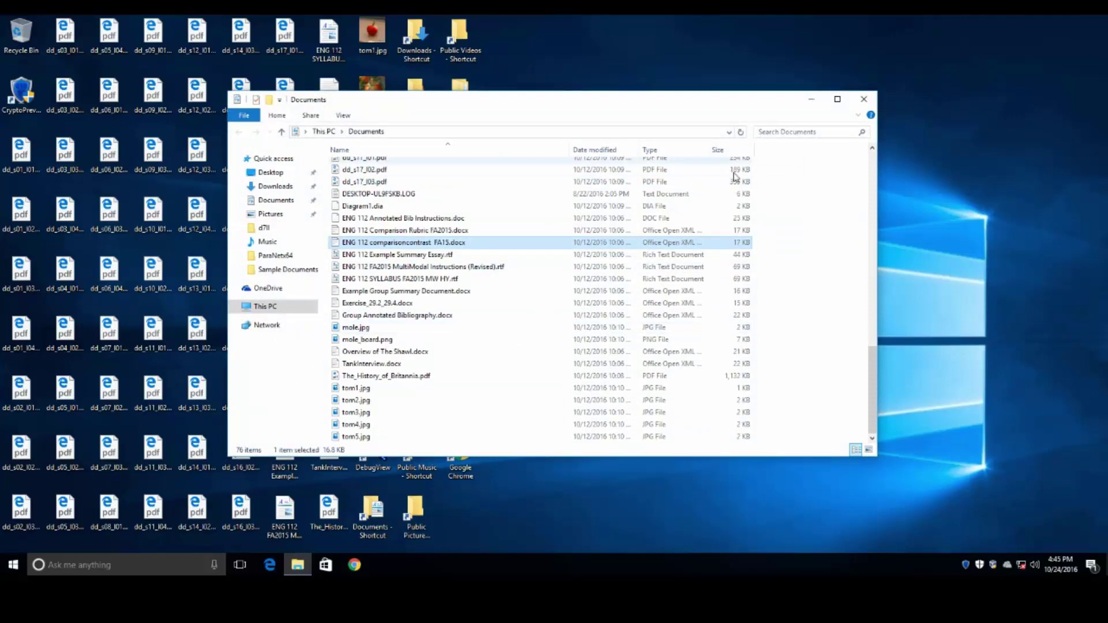
pyautogui.scroll(17, 674, 279)
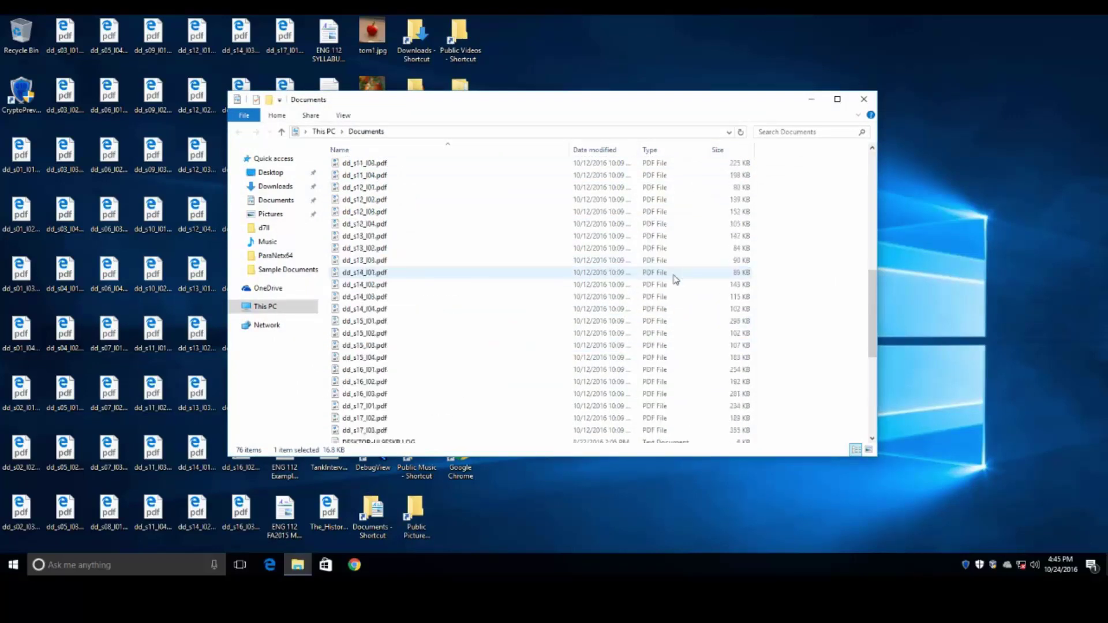
pyautogui.click(864, 98)
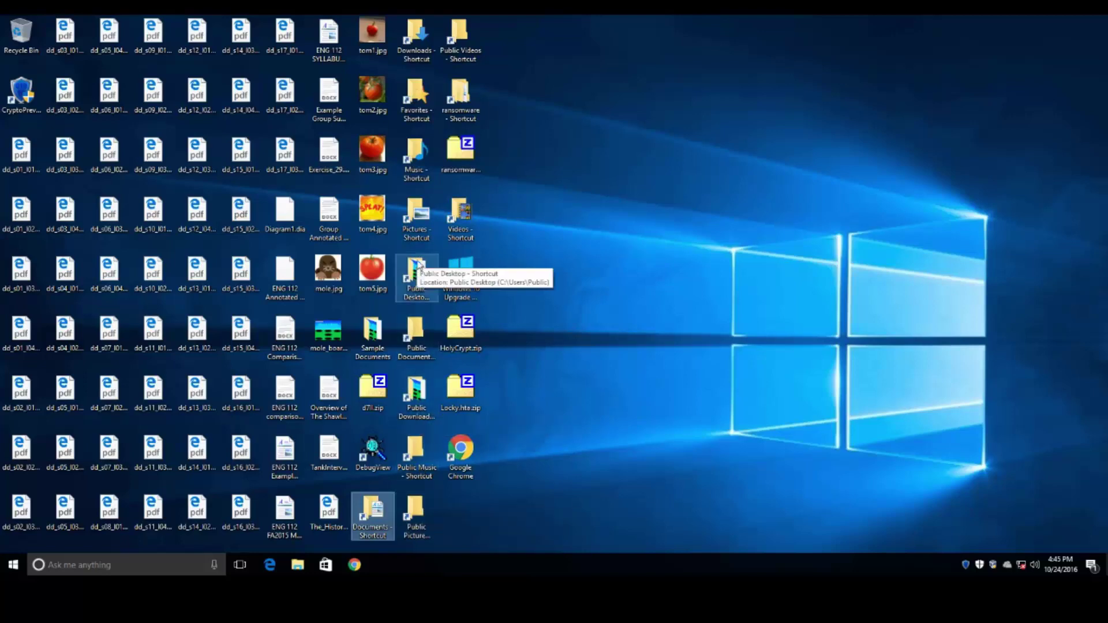
pyautogui.doubleClick(417, 215)
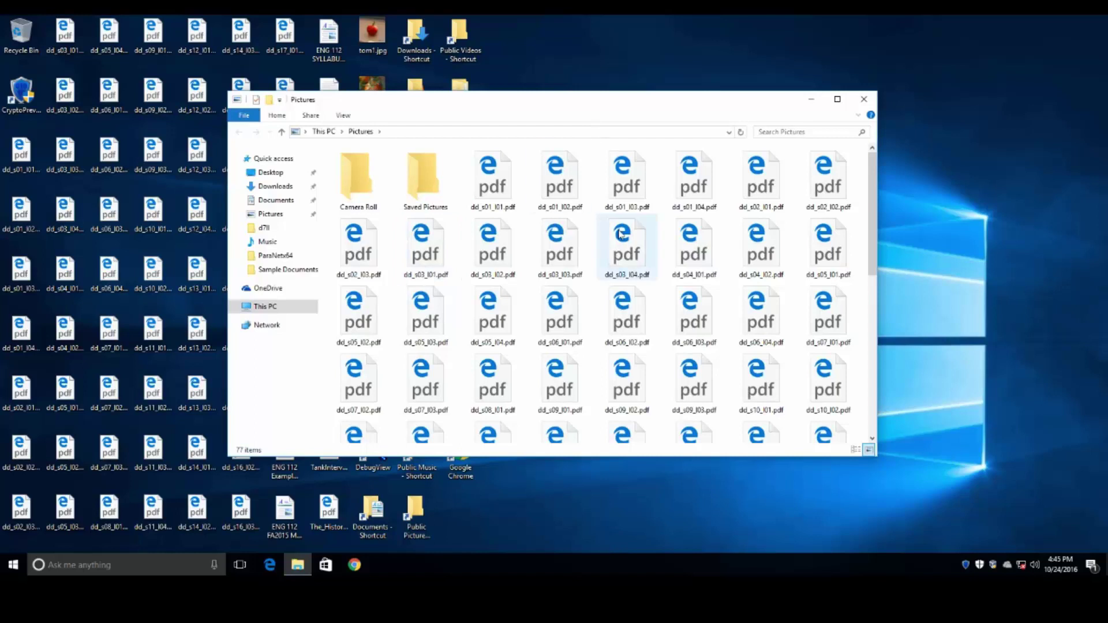
pyautogui.click(342, 116)
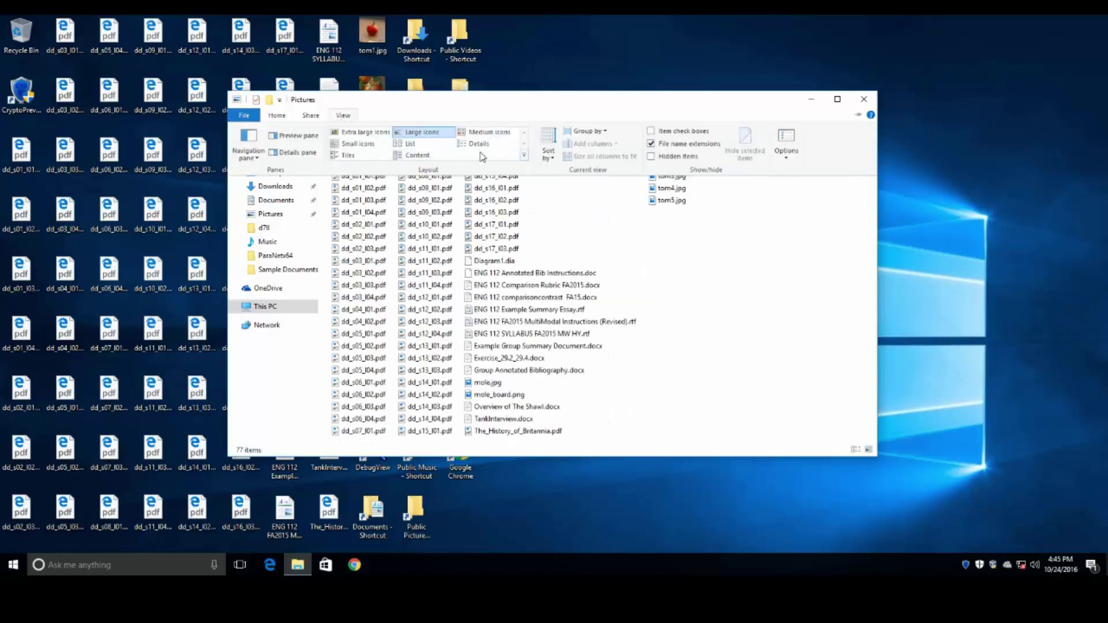
pyautogui.click(479, 144)
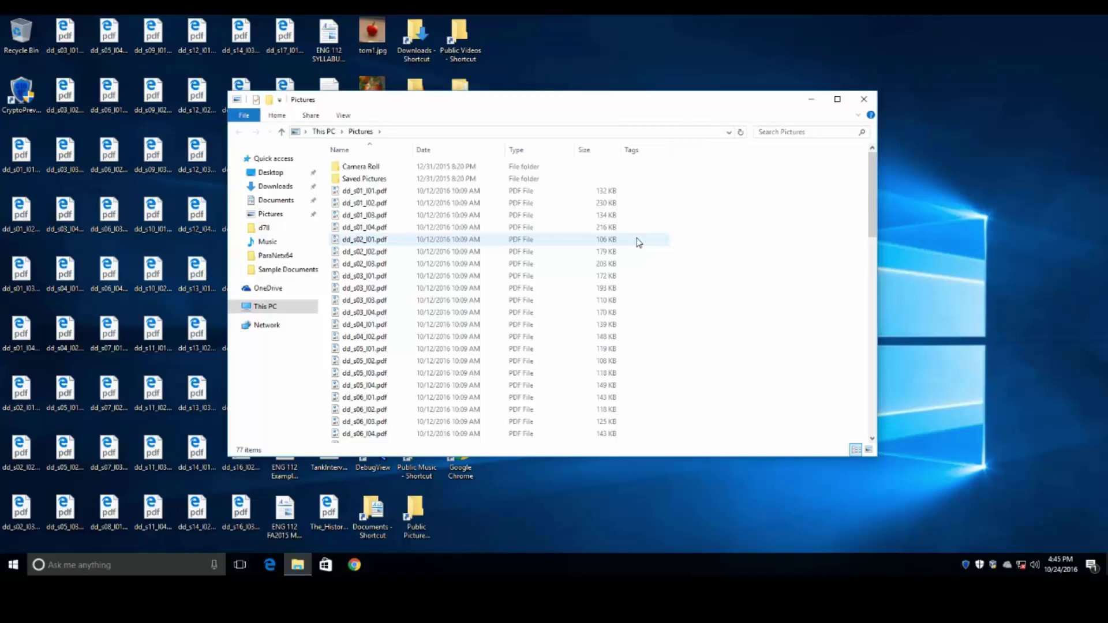
pyautogui.scroll(-15, 638, 242)
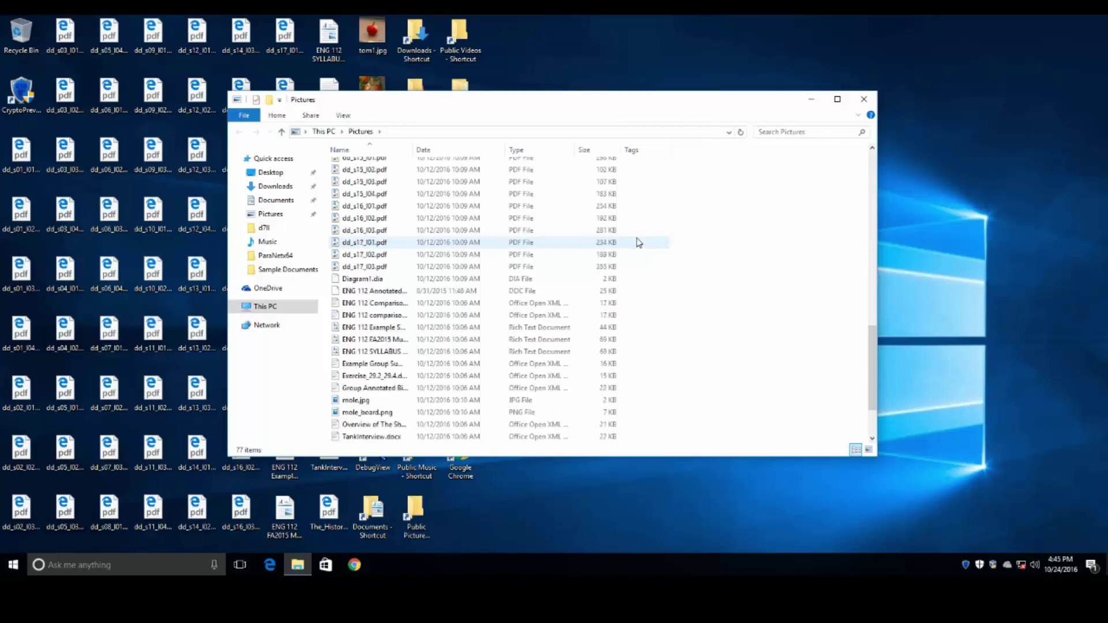
pyautogui.scroll(-2, 639, 242)
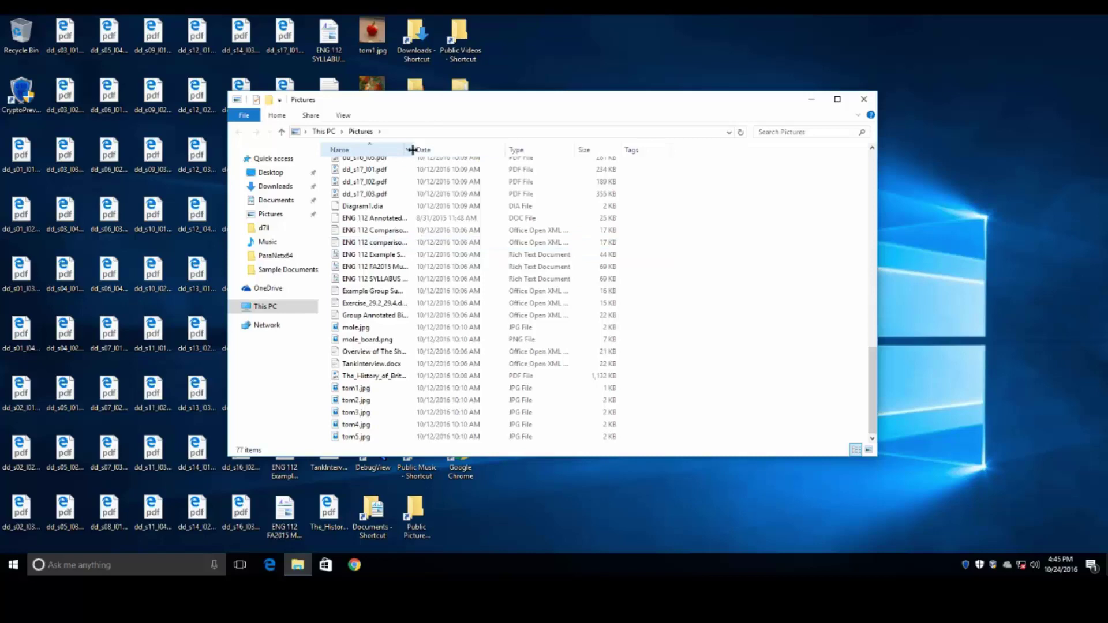
pyautogui.moveTo(412, 150); pyautogui.dragTo(583, 155)
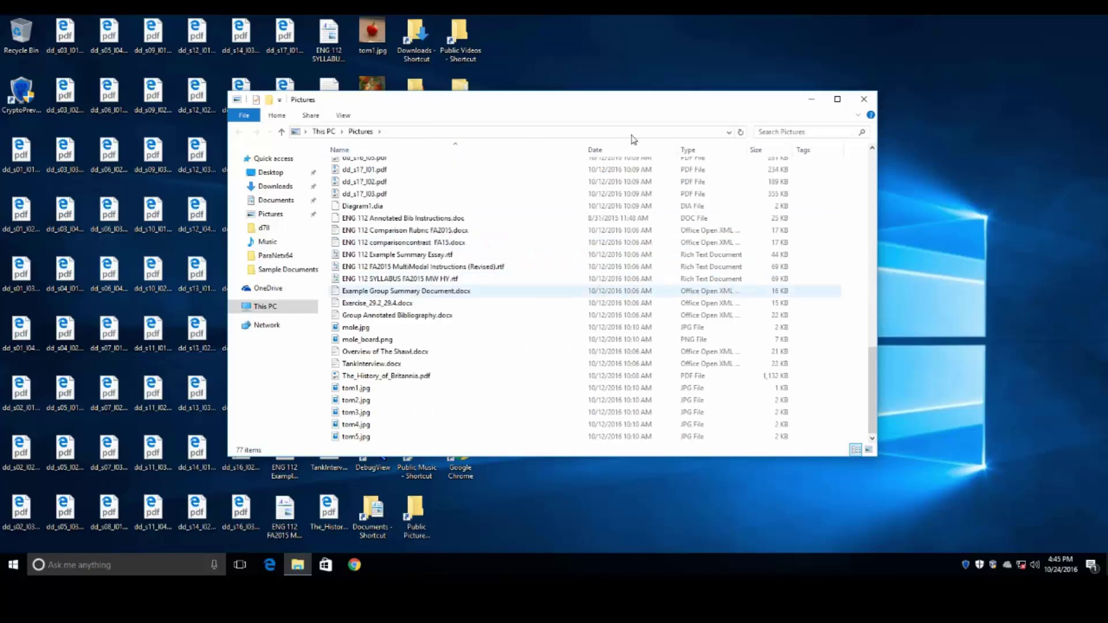
pyautogui.doubleClick(372, 425)
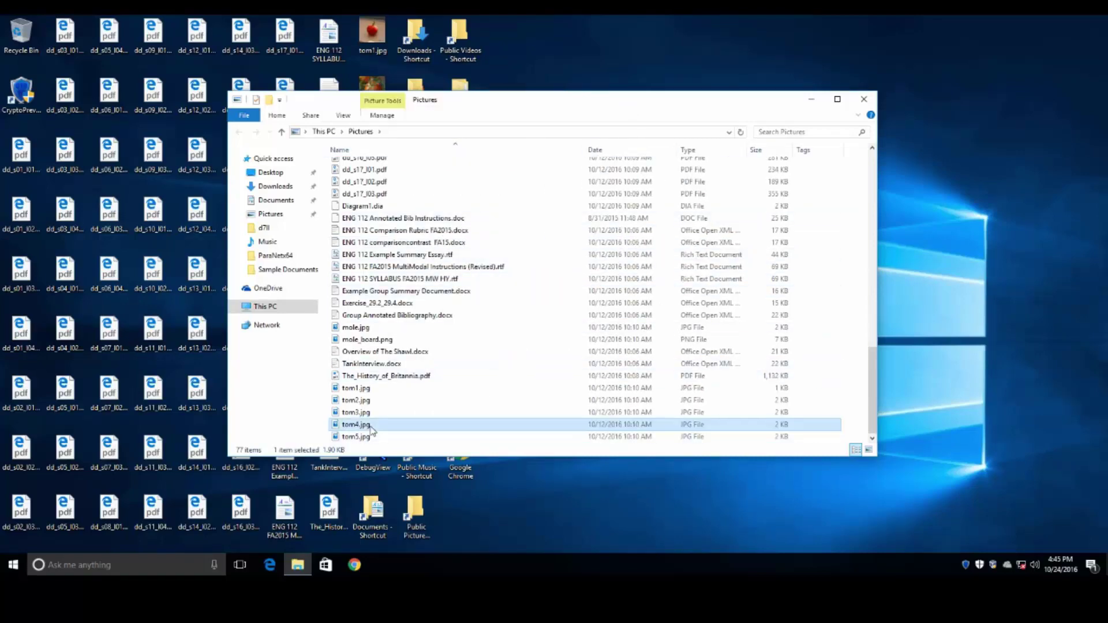
pyautogui.click(605, 40)
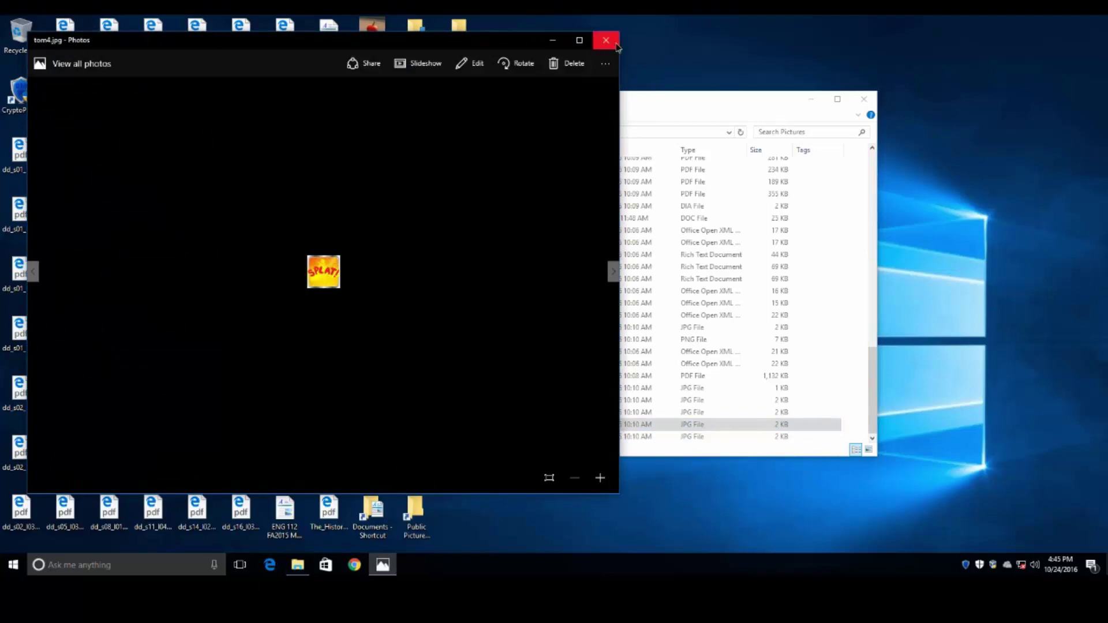
pyautogui.click(862, 100)
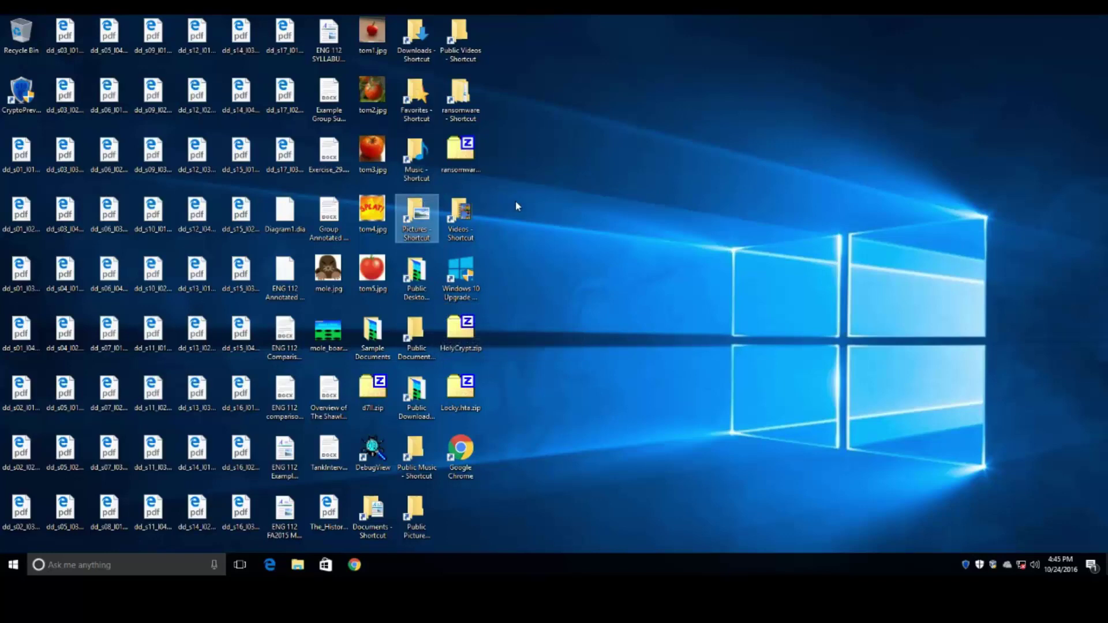
# - Check the Videos and Public Music folders for encrypted files, closing each afterward
pyautogui.doubleClick(460, 220)
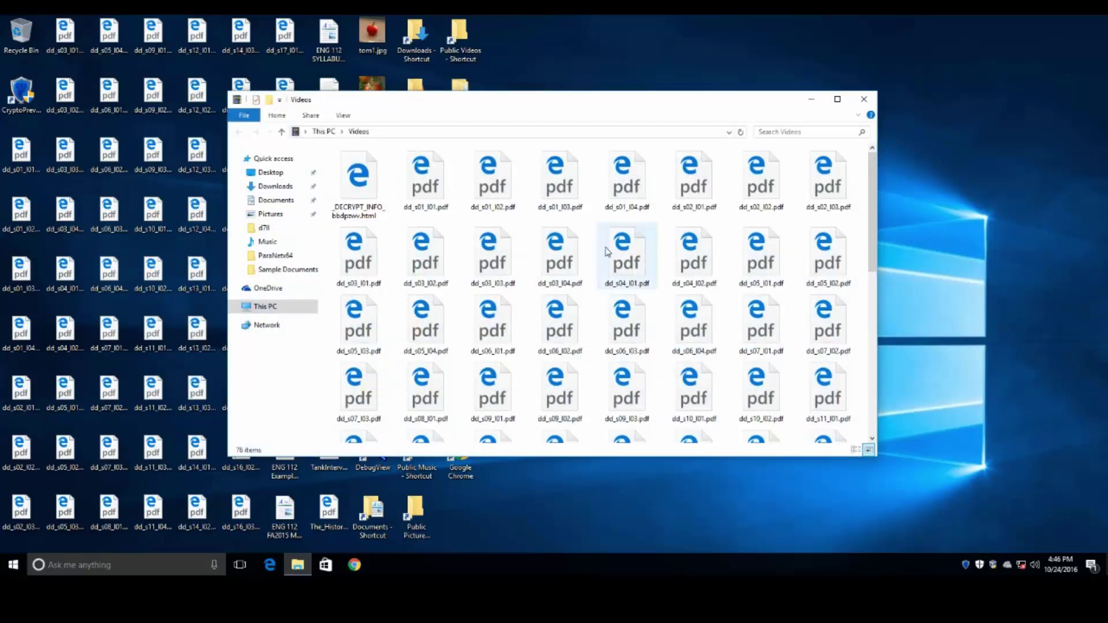
pyautogui.scroll(-5, 594, 239)
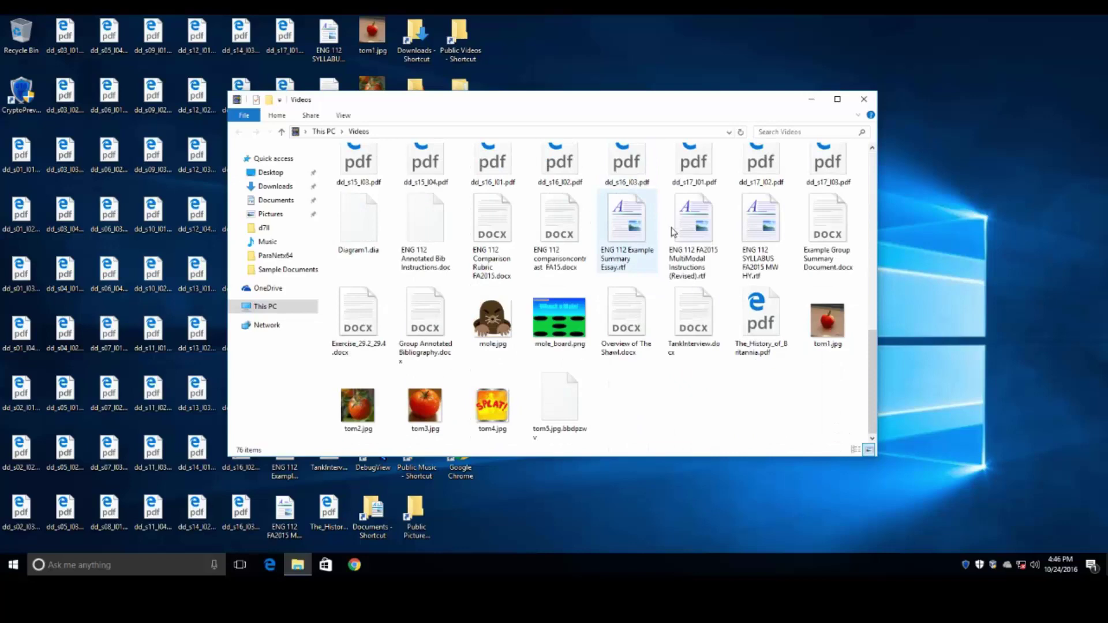
pyautogui.click(864, 103)
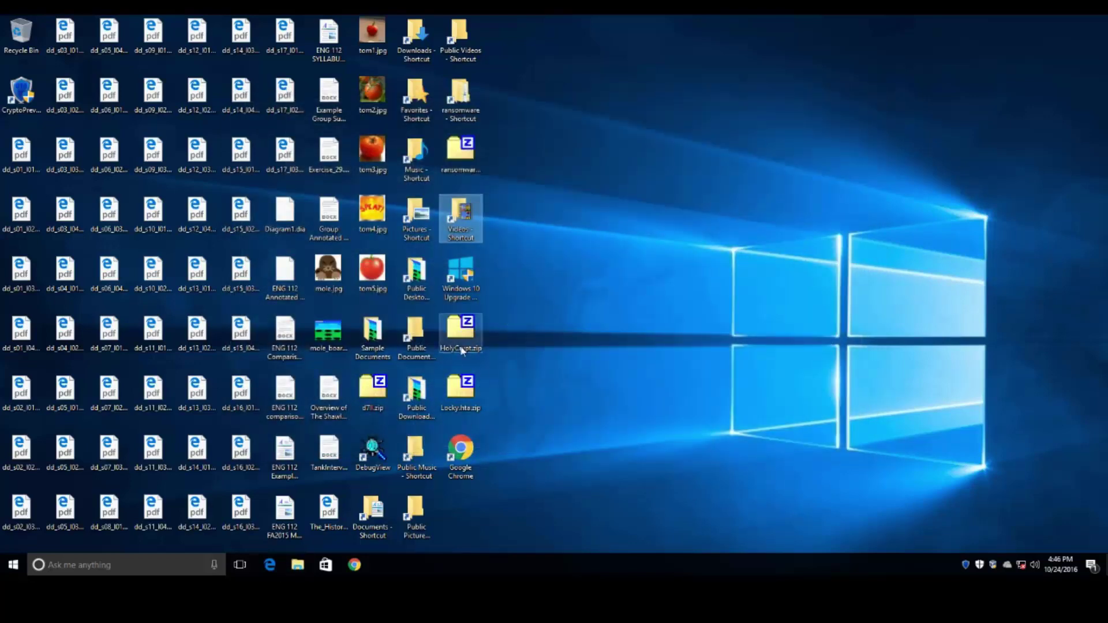
pyautogui.doubleClick(419, 459)
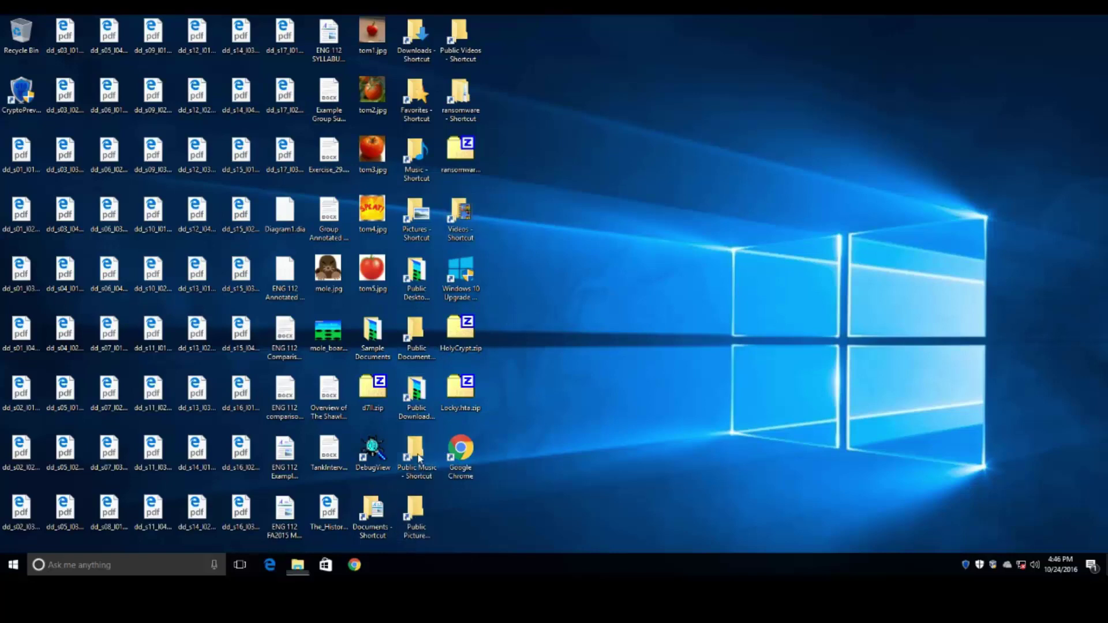
pyautogui.scroll(-15, 710, 235)
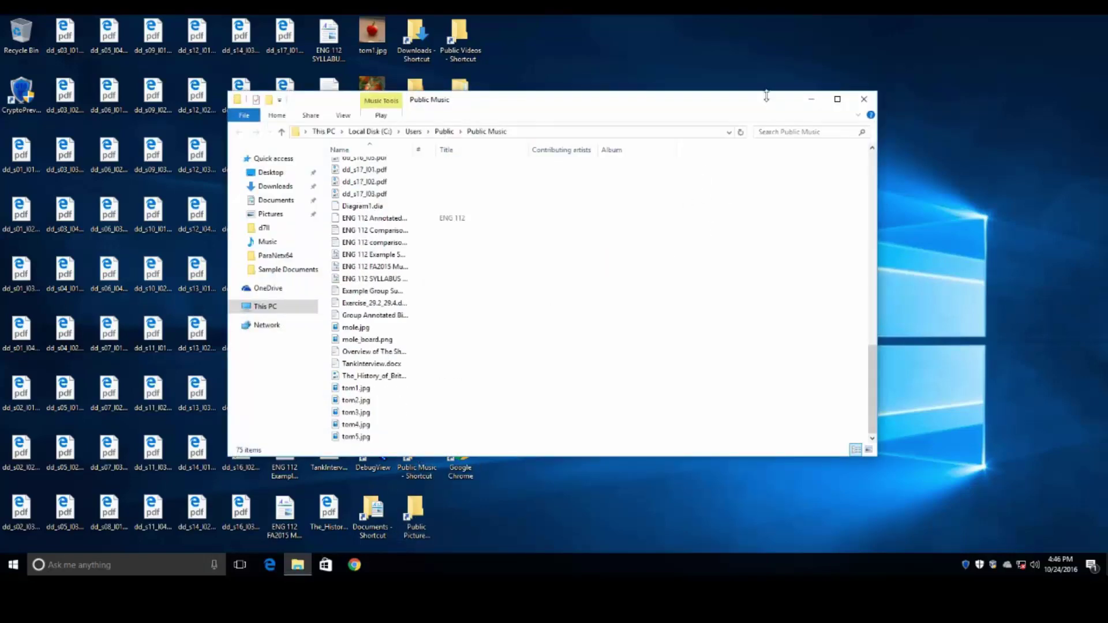
pyautogui.click(865, 101)
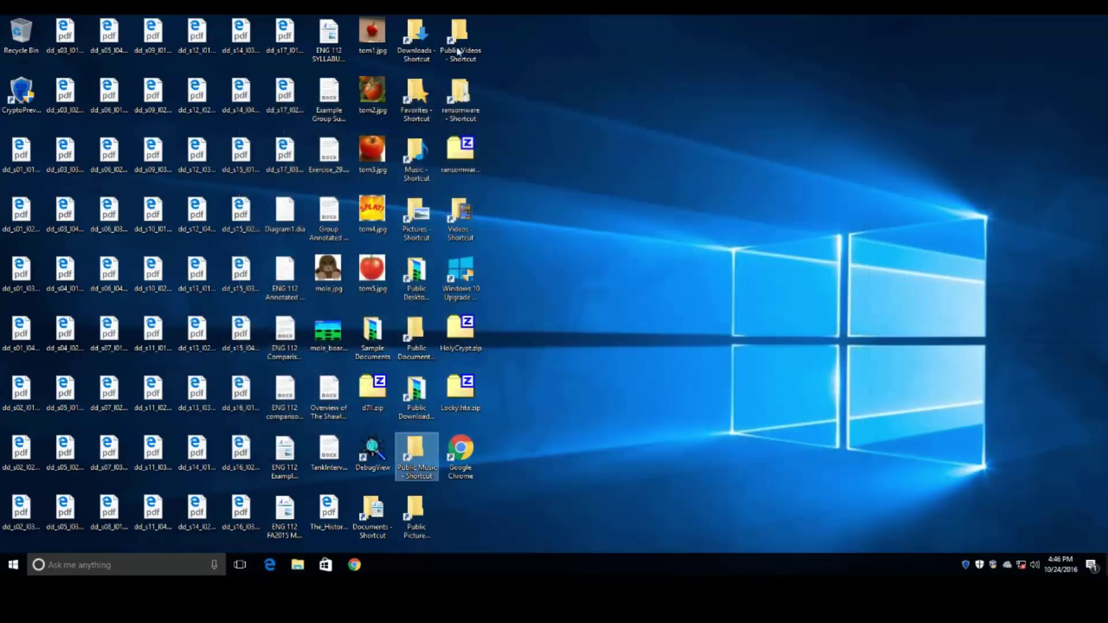
# - Open the Music folder and compare tom3.jpg with the encrypted tom4.jpg.bbdpzwv copy
pyautogui.doubleClick(412, 151)
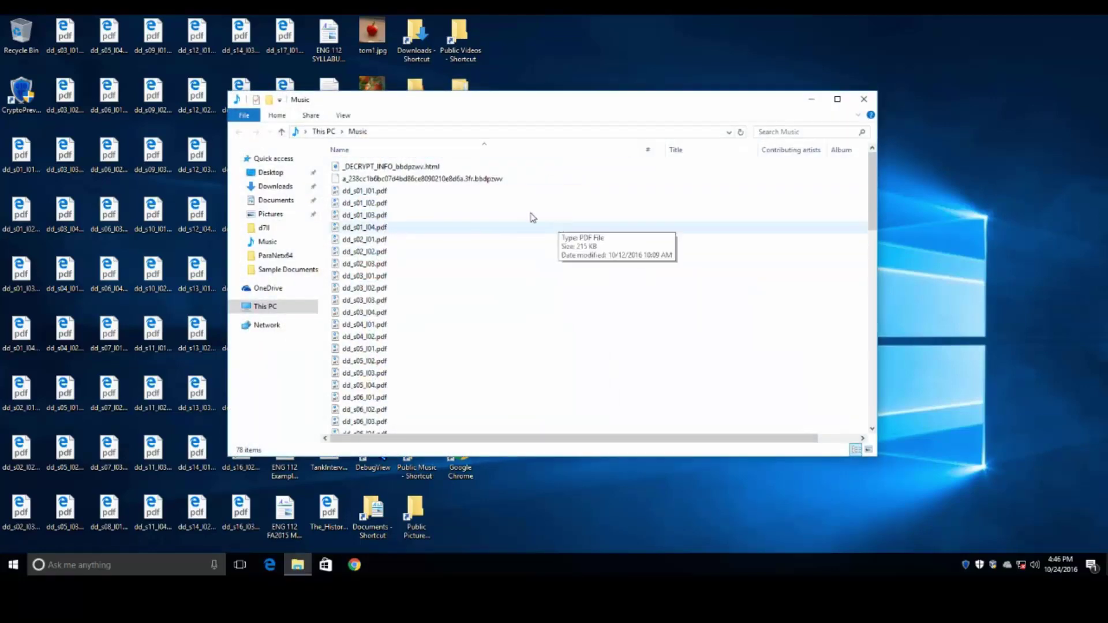
pyautogui.click(446, 179)
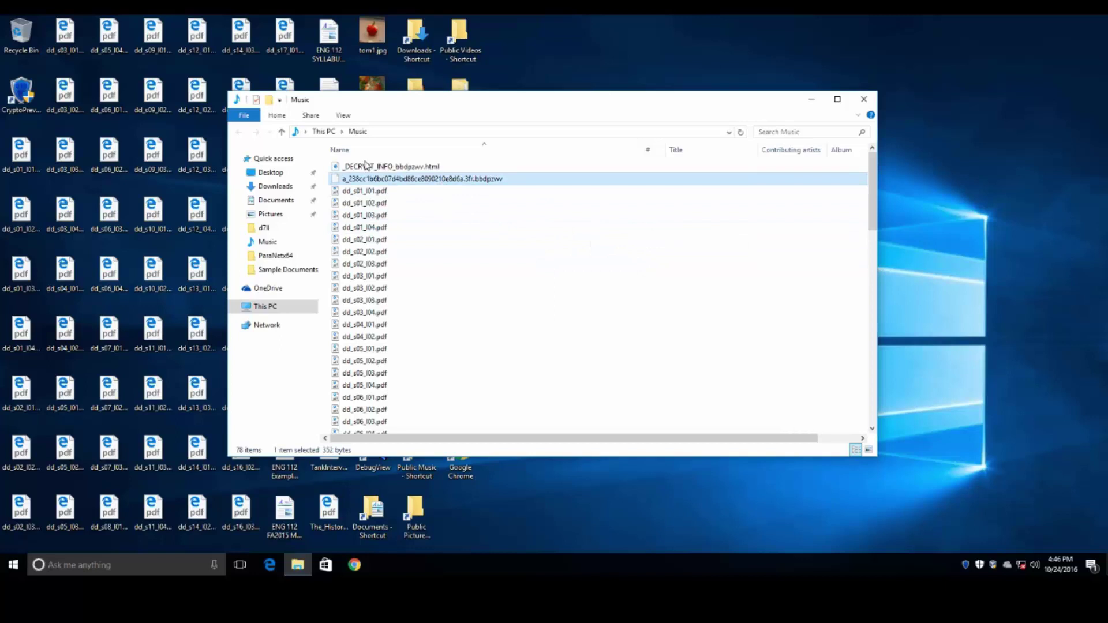
pyautogui.scroll(-15, 544, 272)
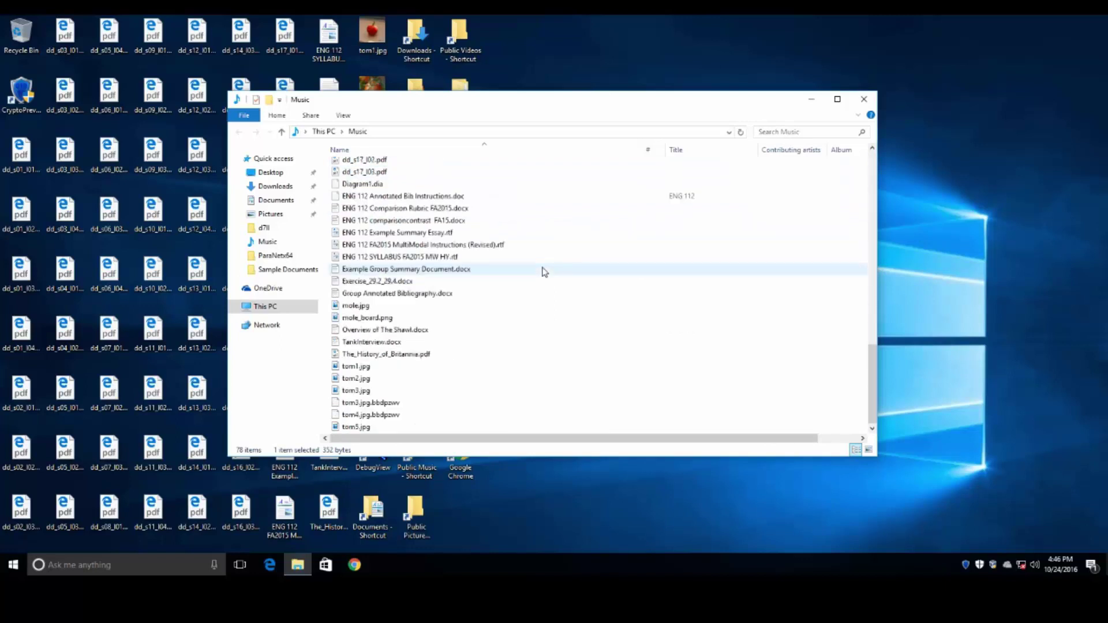
pyautogui.click(393, 414)
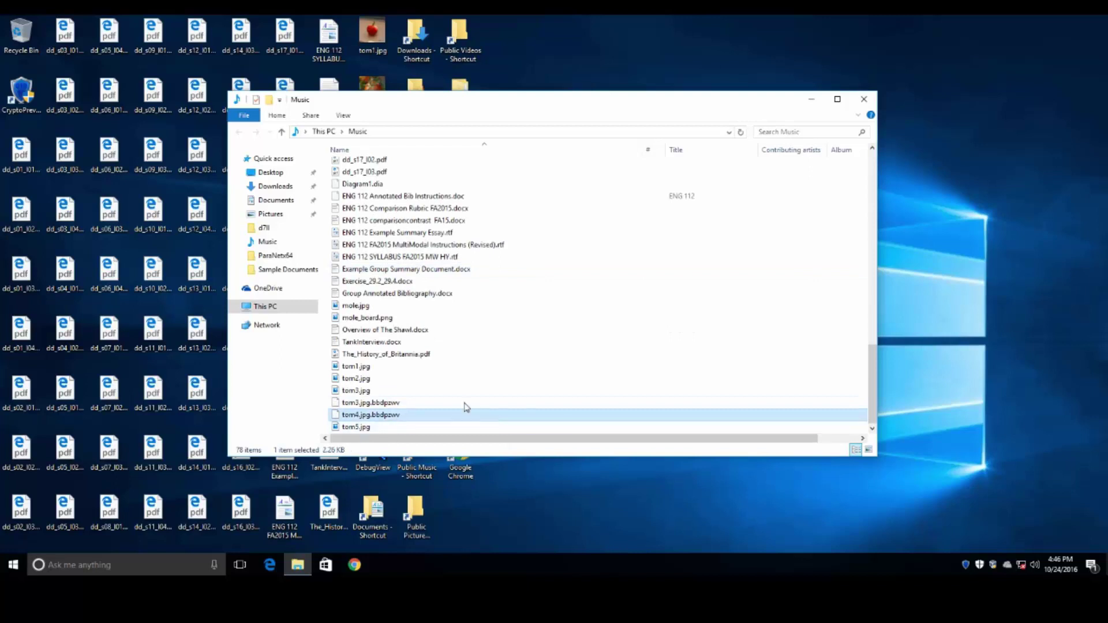
pyautogui.click(380, 391)
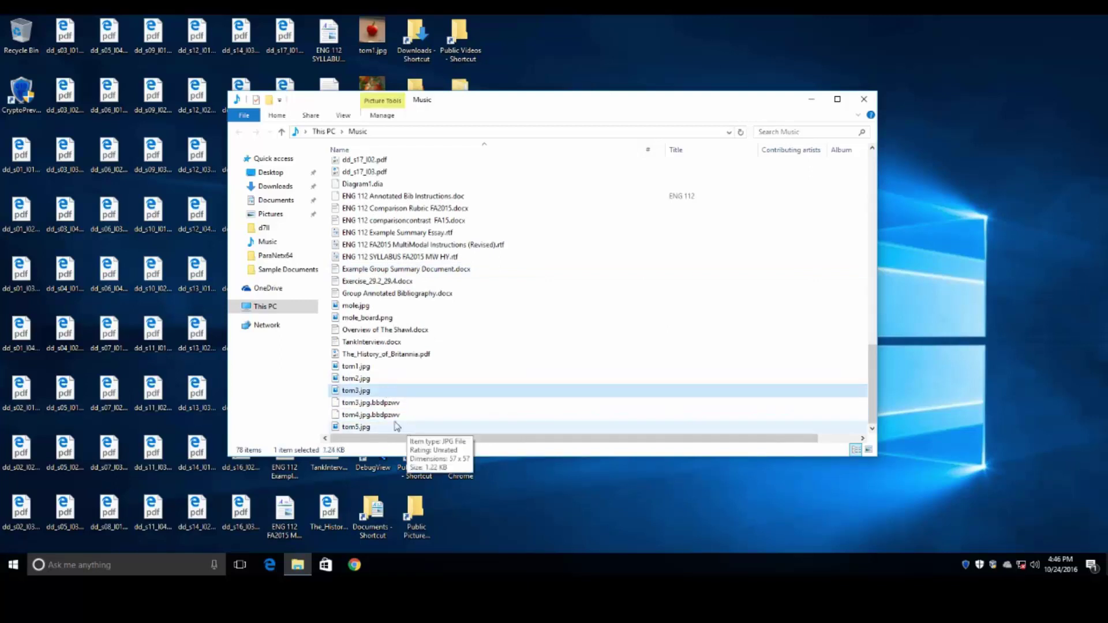
# - Compare tom3.jpg with its tom3.jpg.bbdpzwv copy, then close the Music folder window
pyautogui.click(362, 402)
pyautogui.click(357, 396)
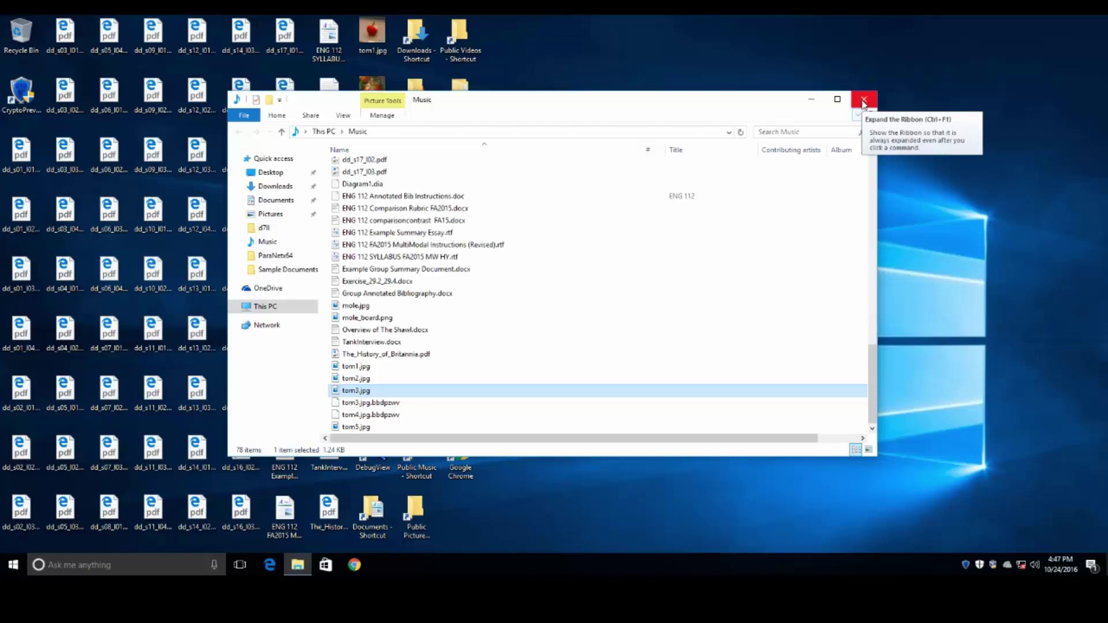
pyautogui.click(863, 103)
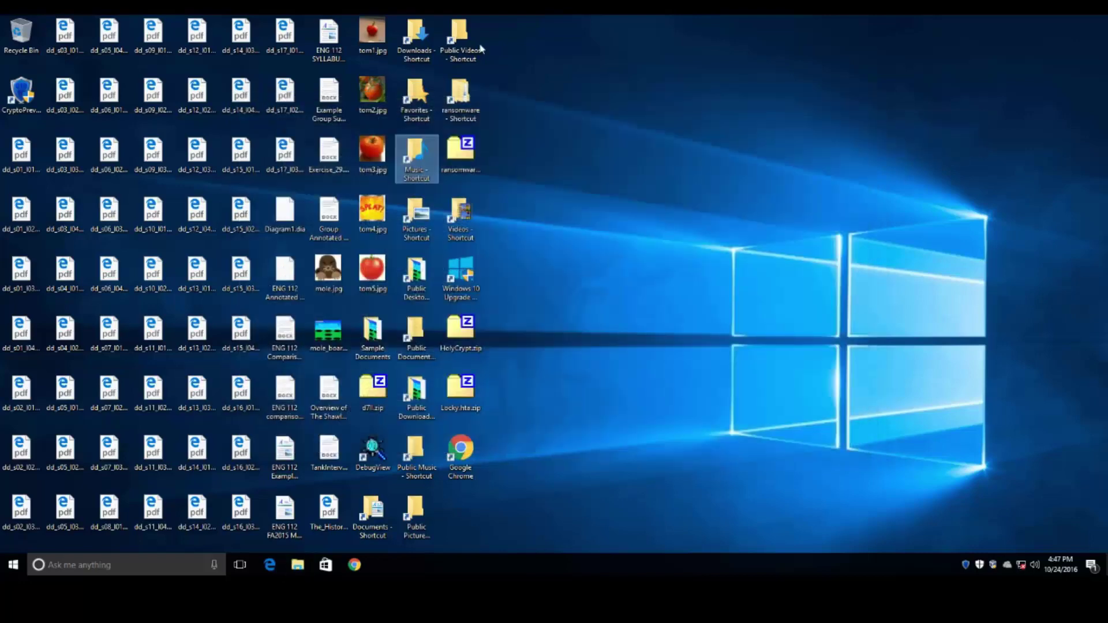